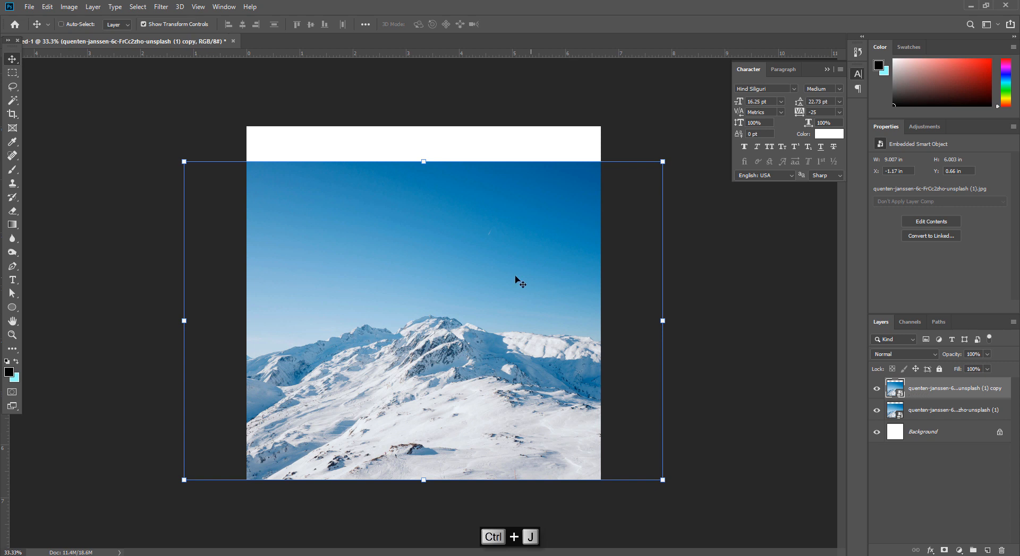
Move the duplicated mountain photo up to the canvas's upper edge and place its layer beneath the original photo
left_click_drag(485, 251, 463, 215)
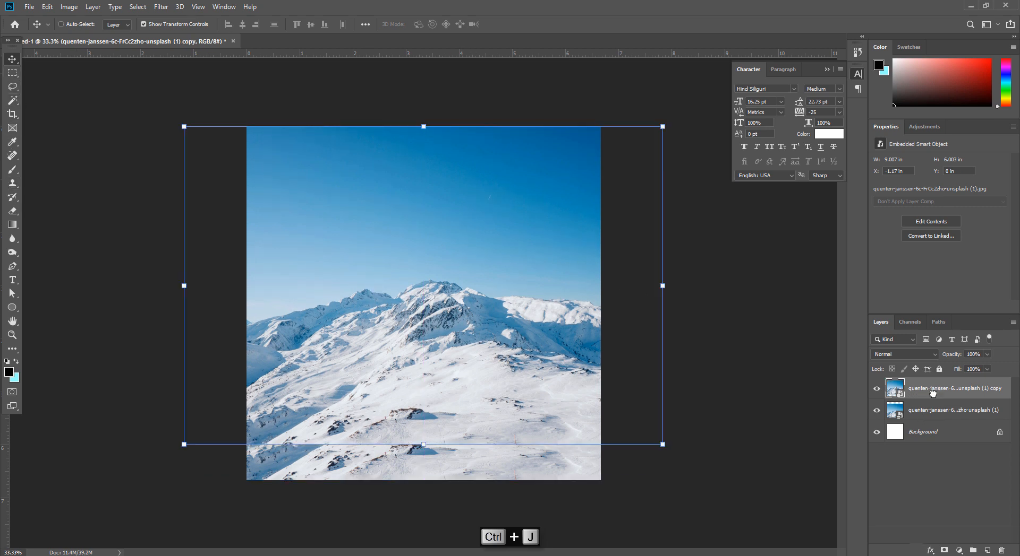
left_click_drag(932, 393, 927, 415)
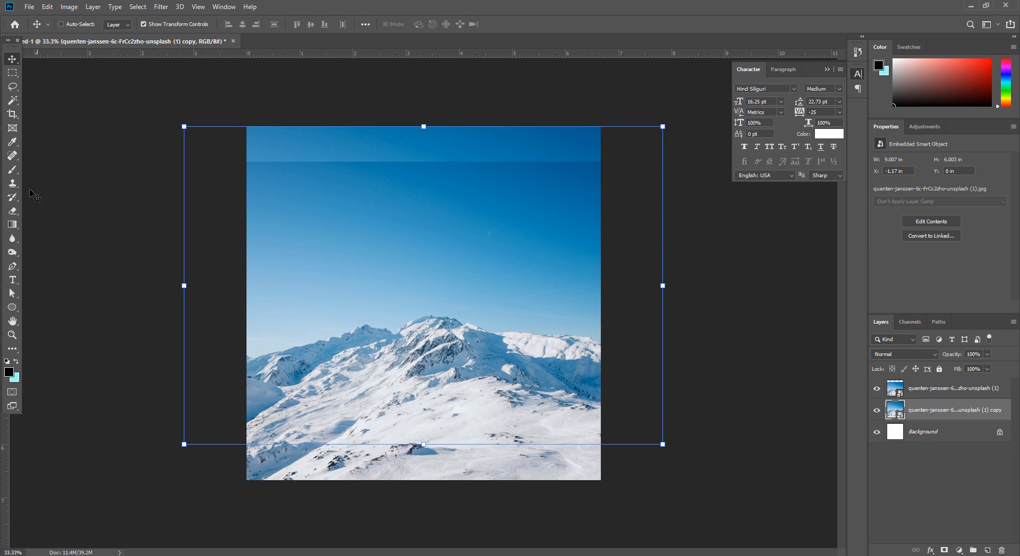
Add a layer mask to the original mountain photo layer above the duplicate
left_click(13, 224)
key("ctrl+space")
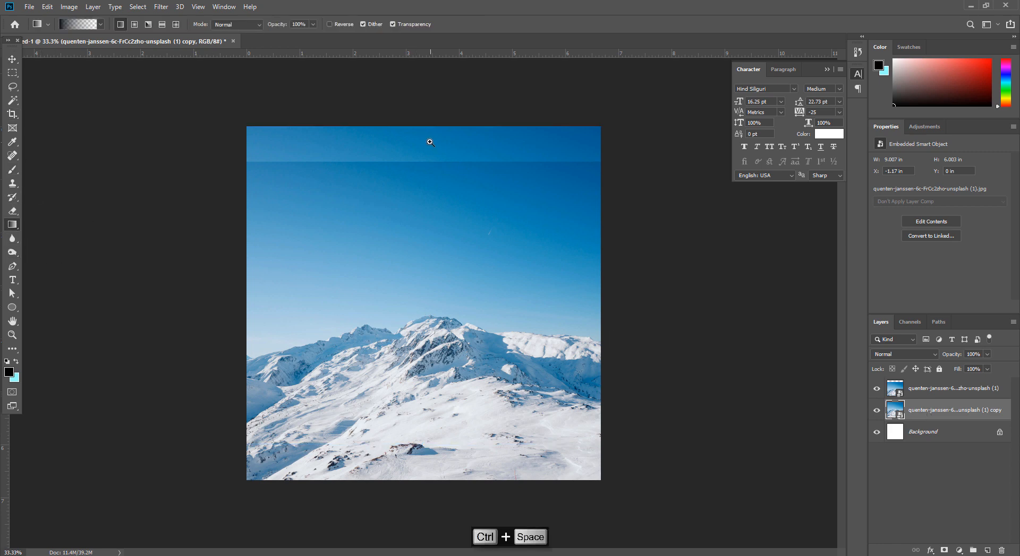
left_click_drag(430, 142, 962, 384)
left_click(939, 395)
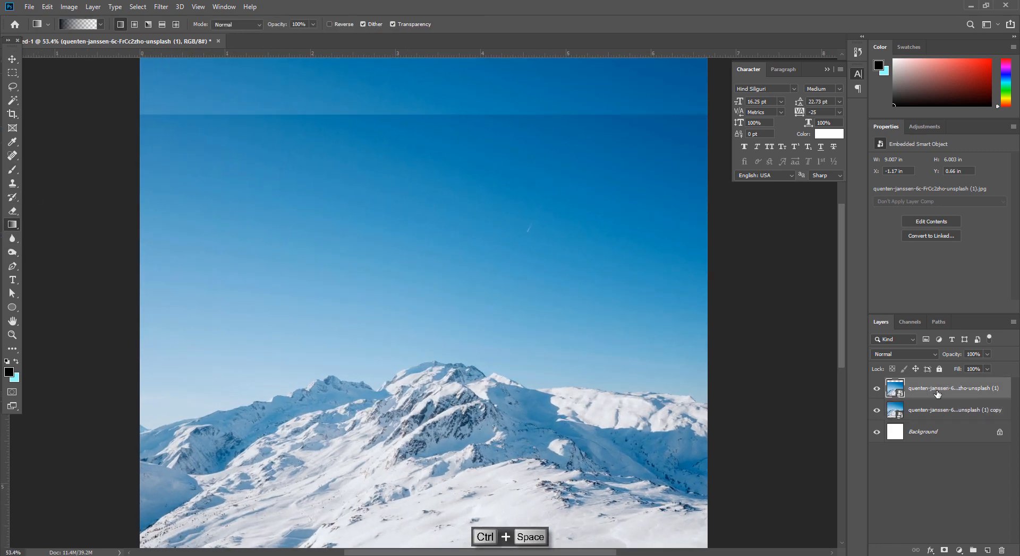
left_click(936, 411)
left_click(935, 392)
left_click(876, 389)
left_click(876, 388)
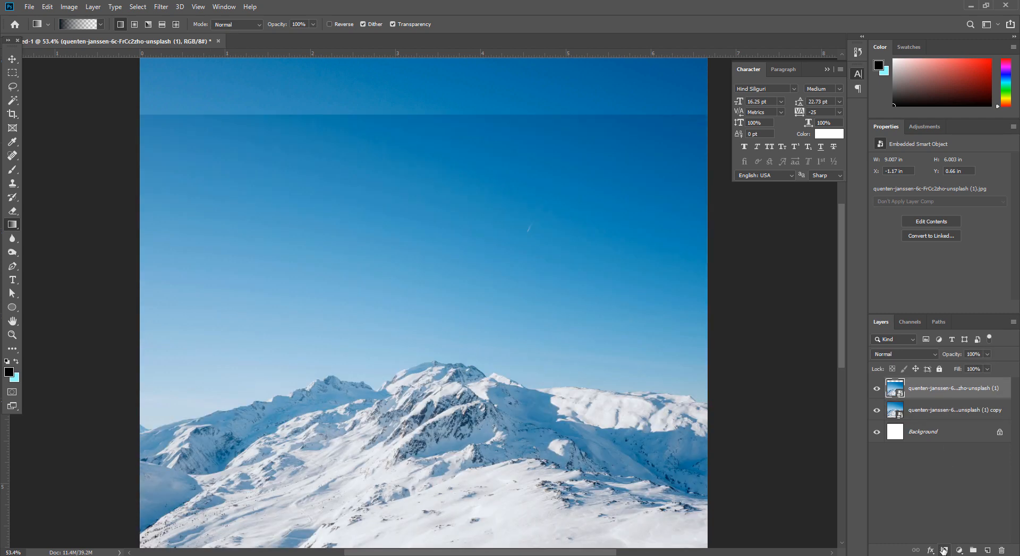
left_click(943, 551)
Fade the photo's upper edge on the mask with a vertical linear gradient to blend the seam in the sky
scroll(342, 313, "up", 3)
left_click_drag(362, 252, 362, 254)
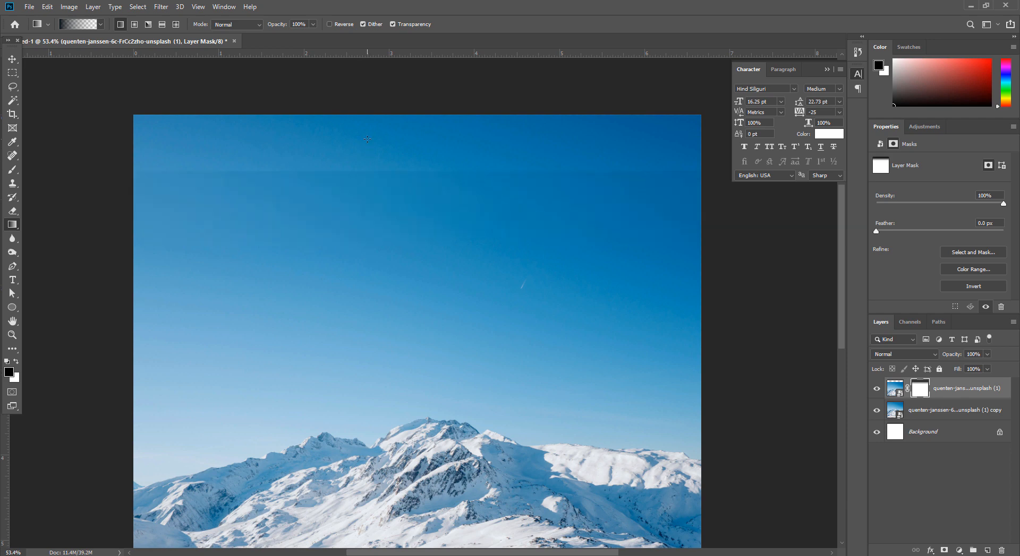
left_click_drag(370, 304, 370, 98)
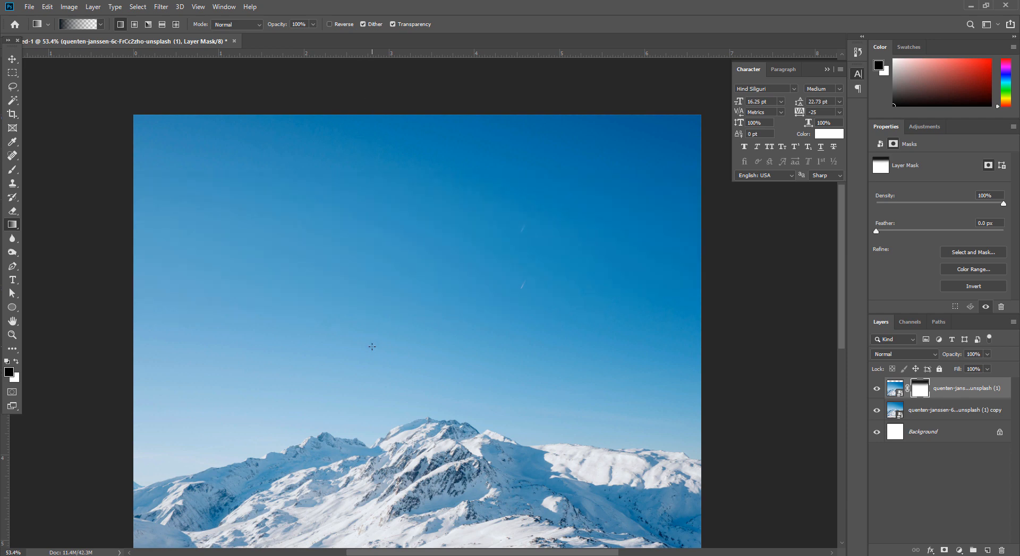
left_click_drag(496, 358, 447, 332)
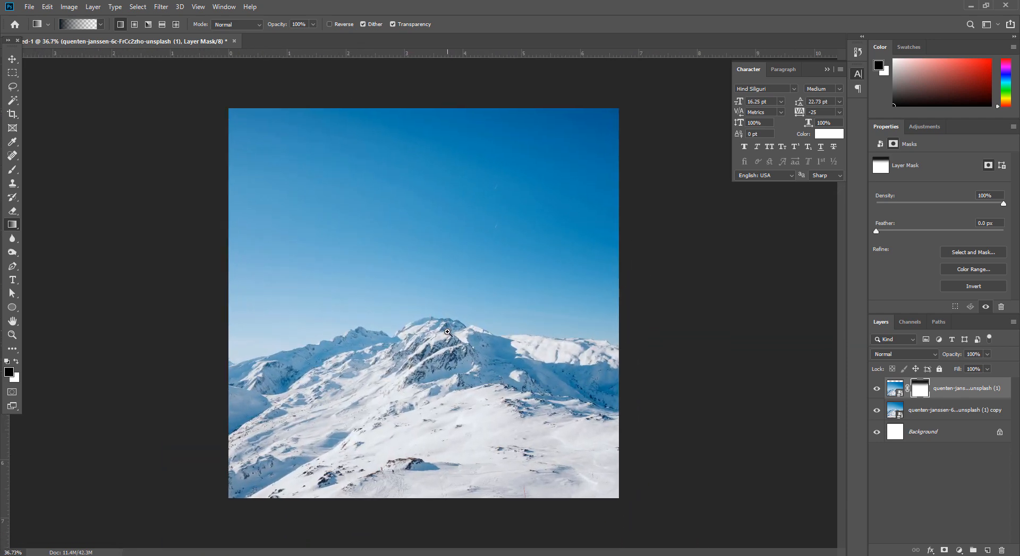
Place the TV image pngfind.com-led-tv-images-png-2092068 from the Downloads folder over the snow in the lower half of the canvas
mouse_move(160, 551)
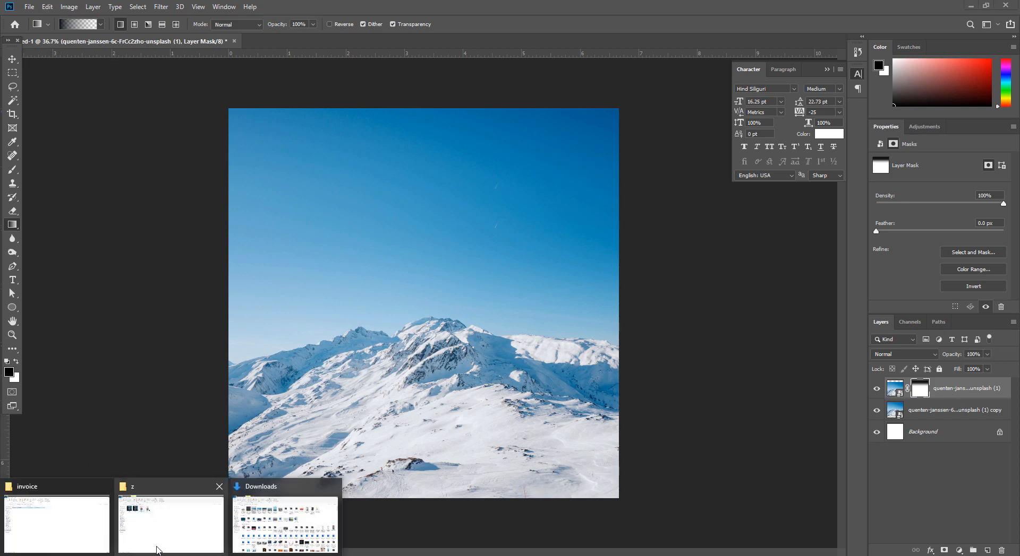
left_click(259, 509)
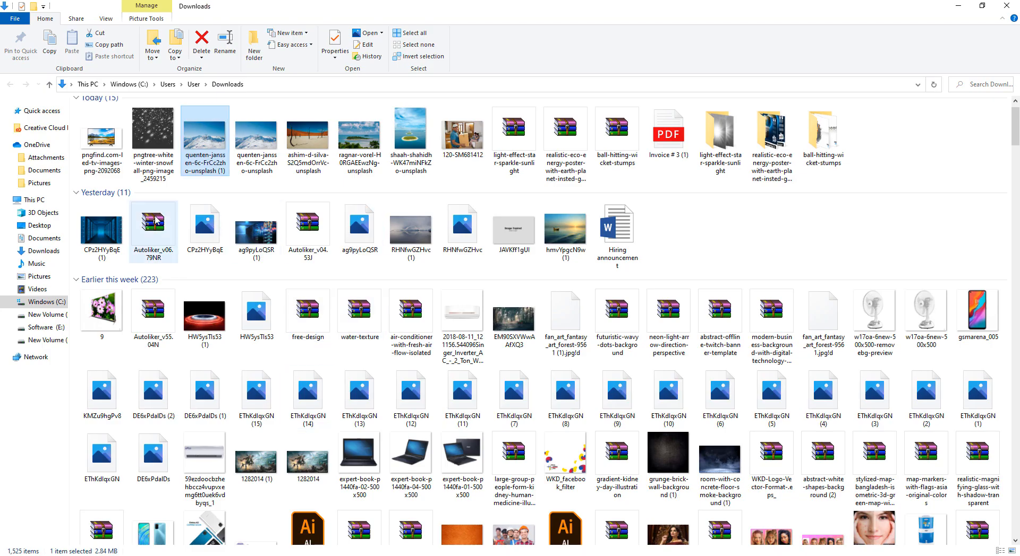
left_click_drag(101, 137, 466, 366)
left_click_drag(459, 316, 460, 394)
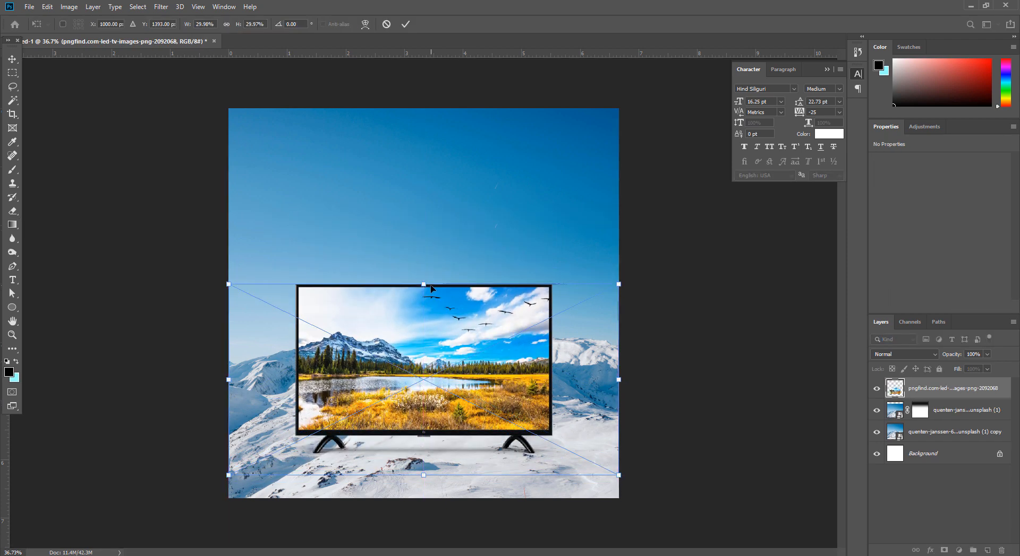
key("g")
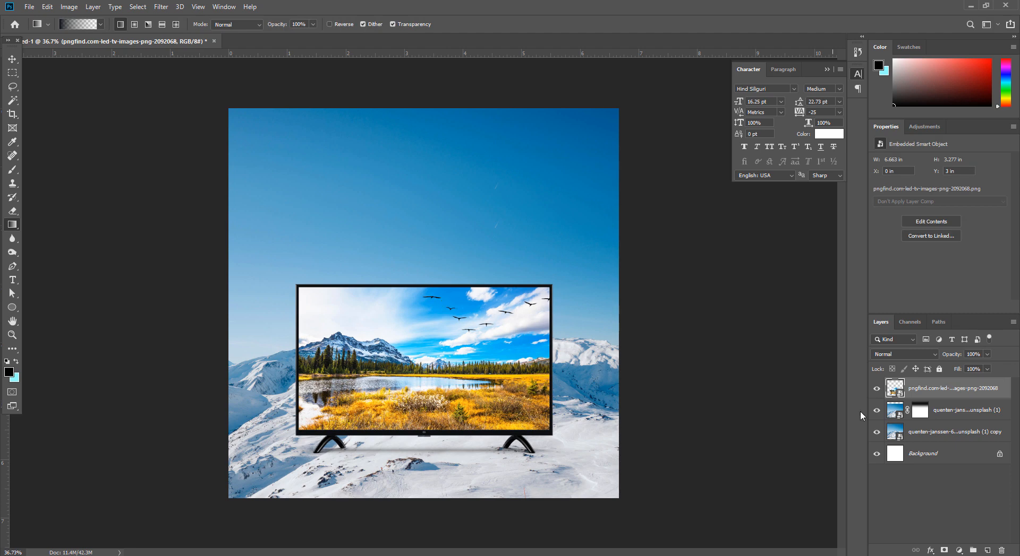
Duplicate the two mountain photo layers together
left_click(941, 419)
left_click(938, 434, "shift")
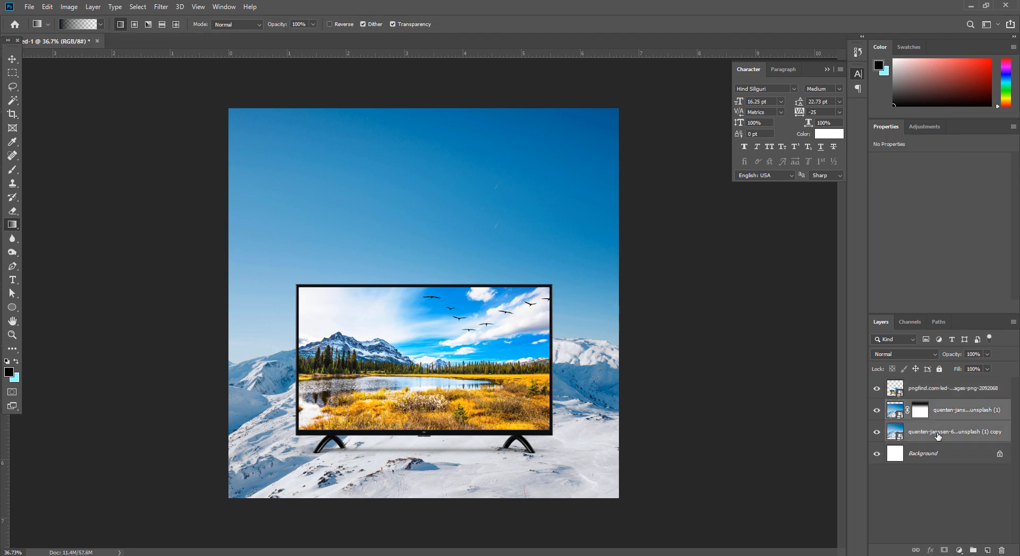
key("ctrl+j")
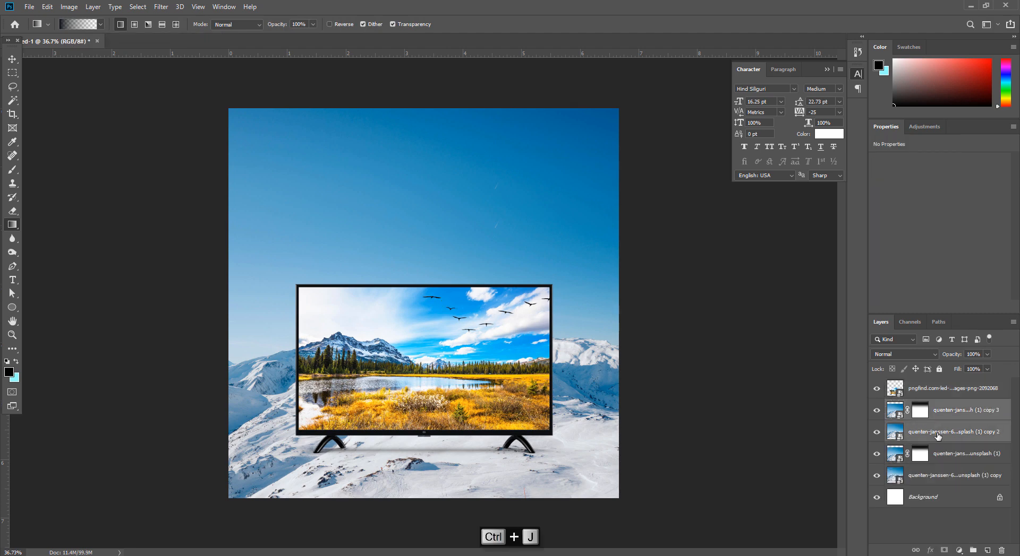
right_click(940, 432)
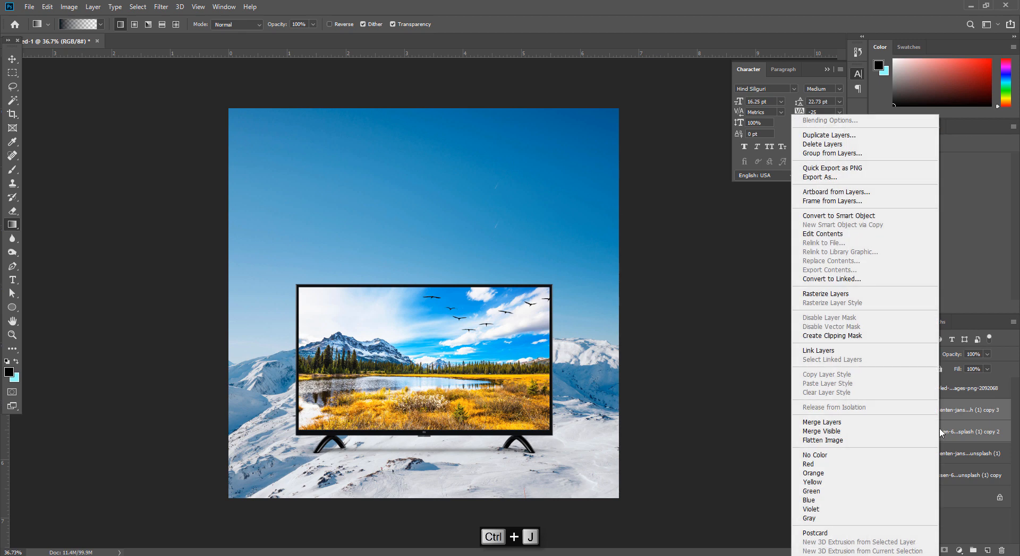
left_click(841, 432)
key("ctrl+z")
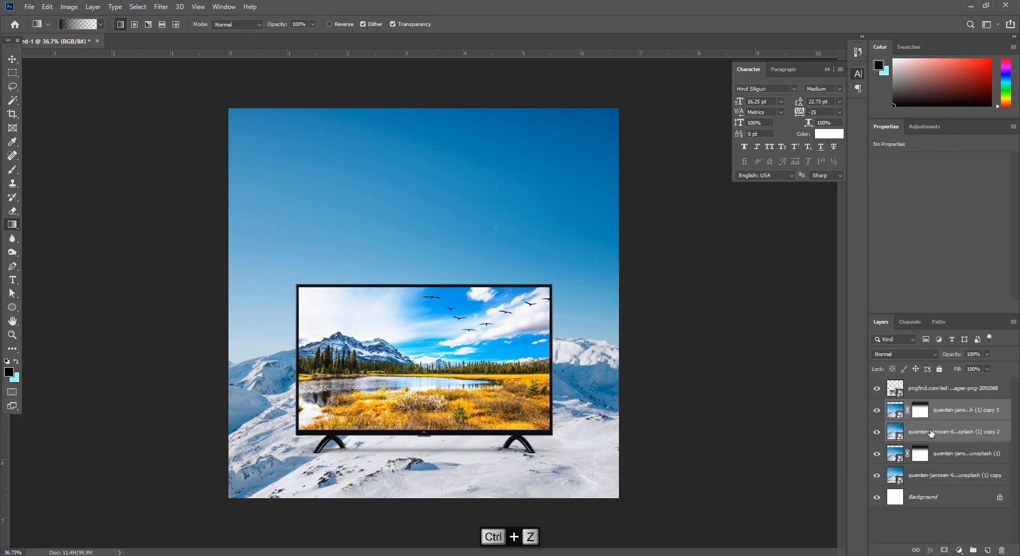
Merge the two duplicated mountain layers and put the merged layer, hidden, above the TV layer
right_click(934, 428)
left_click(847, 422)
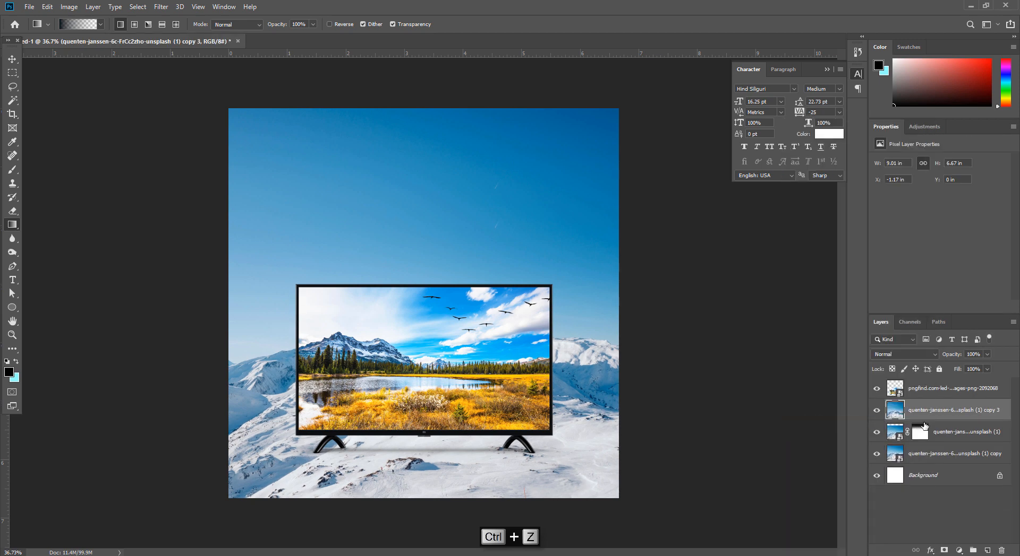
left_click_drag(928, 412, 927, 390)
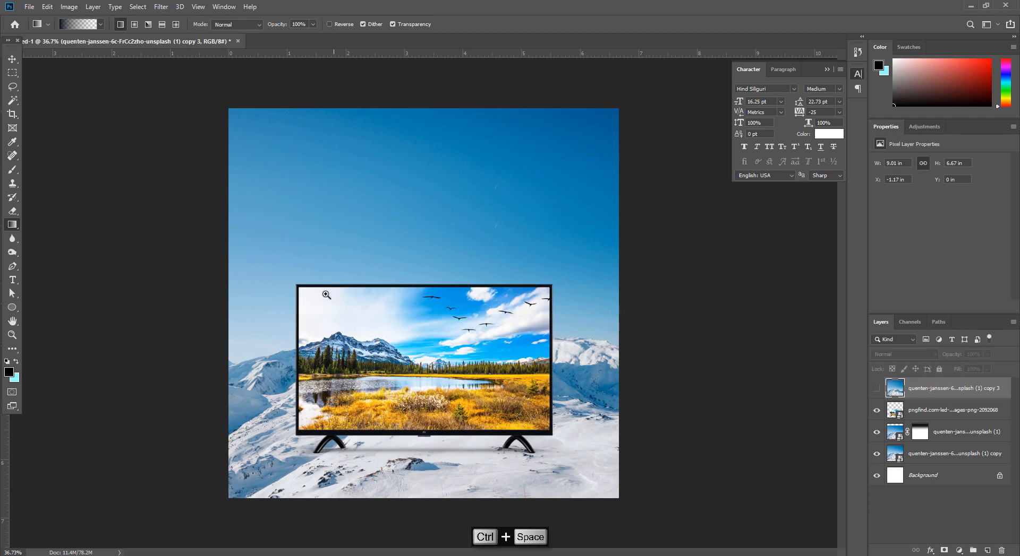
Draw a black rectangle about 180 by 733 px along the inner side of the TV screen, starting at its upper-left corner
left_click_drag(325, 294, 369, 295)
left_click_drag(208, 280, 250, 339)
left_click_drag(114, 293, 119, 293)
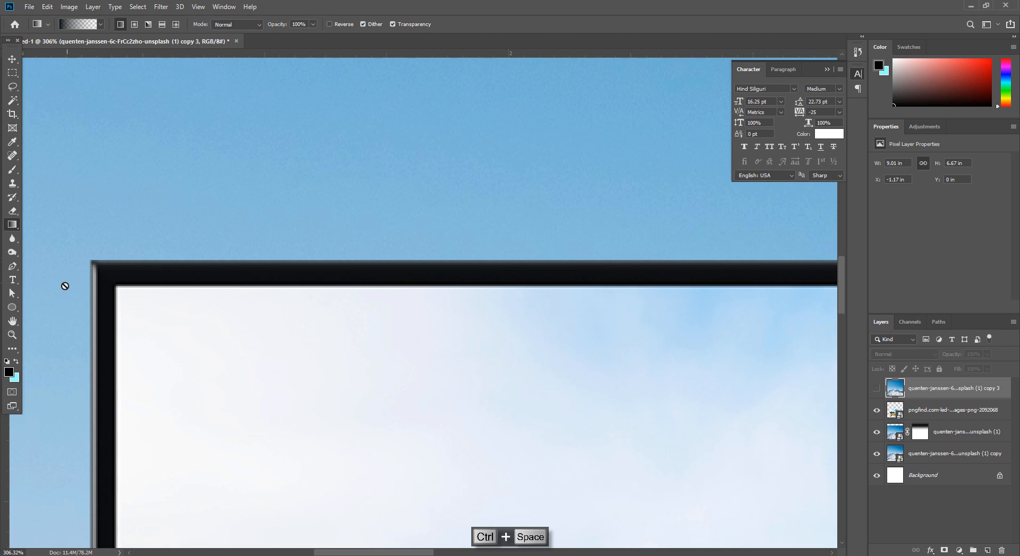
left_click(15, 309)
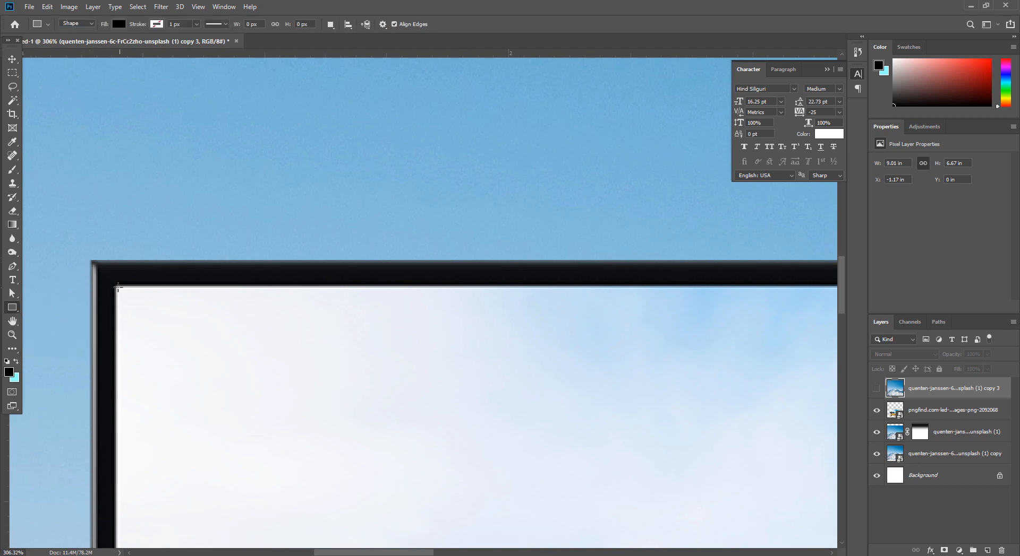
left_click_drag(124, 310, 408, 479)
Fine-tune the rectangle's edges so they meet the inner edges of the TV frame around the screen's left part
key("ctrl+space")
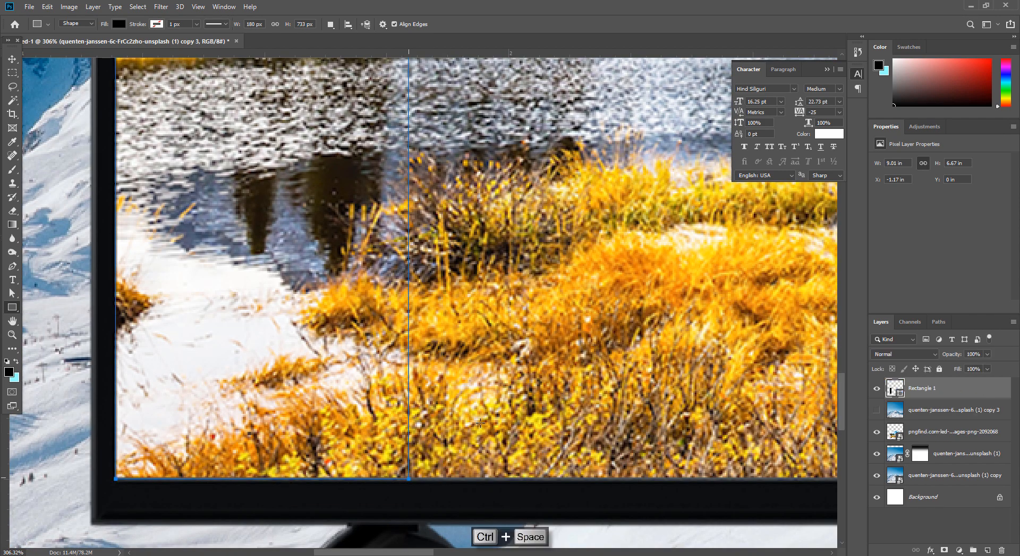
left_click(457, 431, "ctrl")
left_click_drag(414, 423, 369, 374)
left_click_drag(339, 252, 309, 530)
left_click_drag(331, 308, 366, 350)
left_click_drag(309, 261, 326, 289)
key("c")
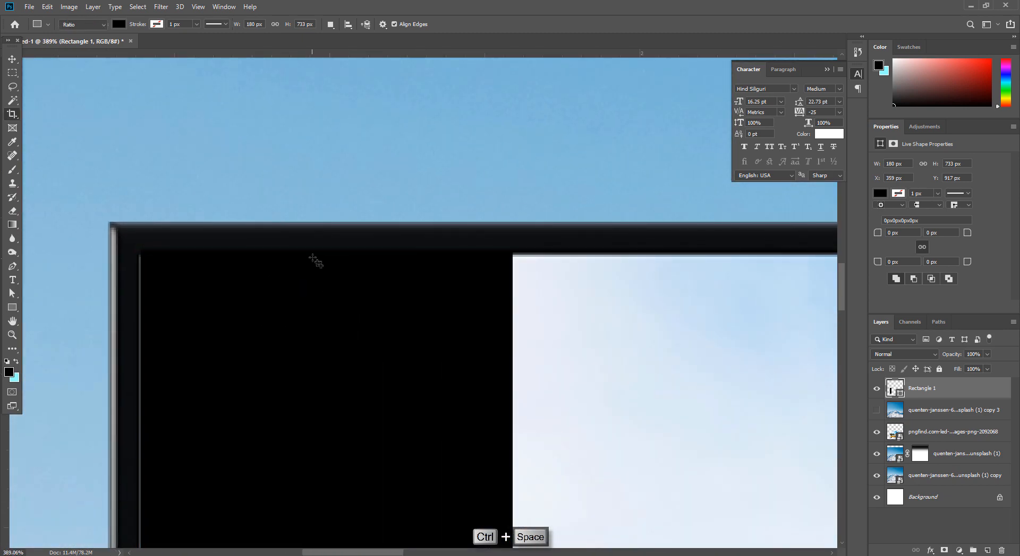
key("v")
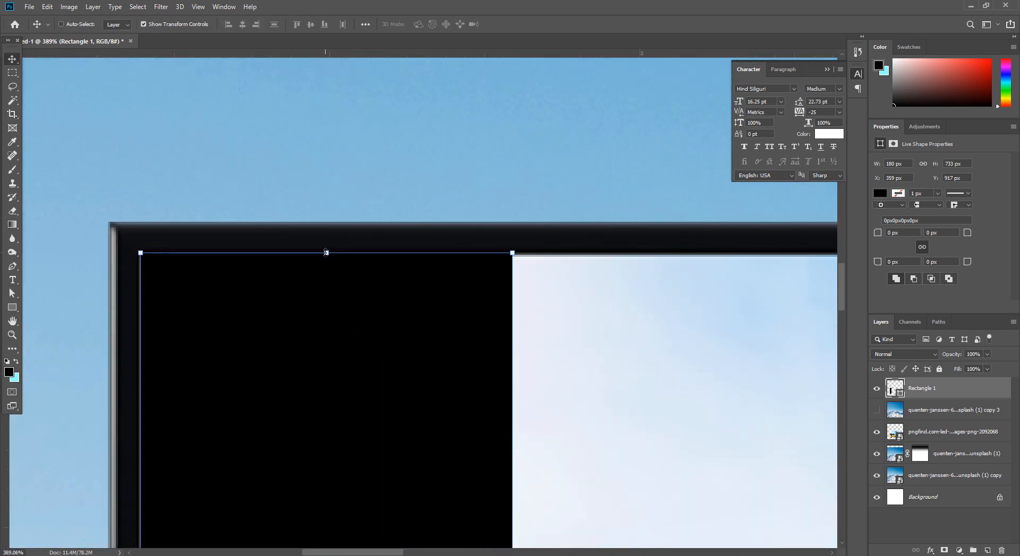
left_click_drag(325, 253, 326, 255)
left_click_drag(134, 499, 246, 375)
left_click_drag(359, 392, 253, 388)
left_click_drag(351, 360, 291, 144)
left_click_drag(331, 537, 424, 454)
left_click_drag(354, 379, 355, 382)
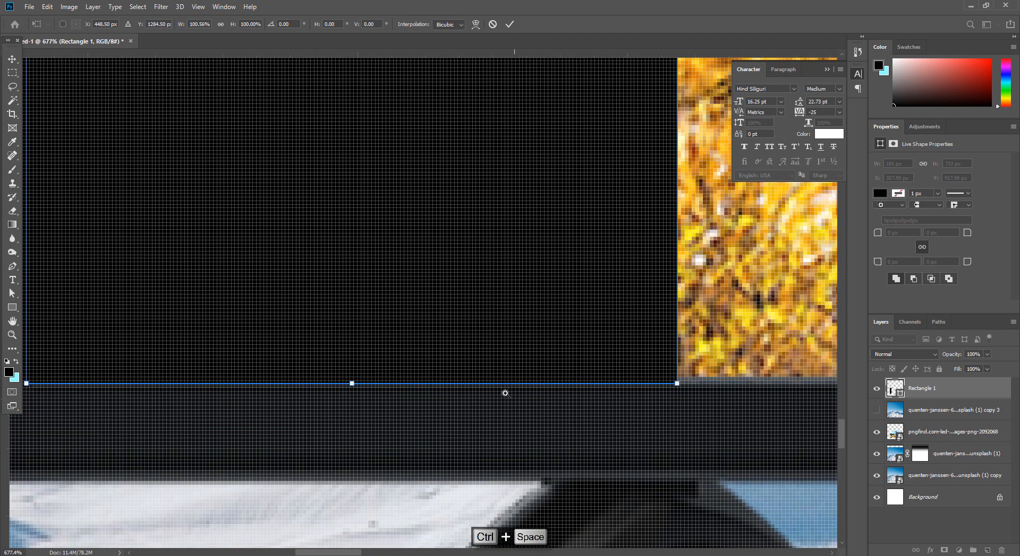
Stretch the rectangle to the TV frame's right inner edge, about 1286 px wide, and apply the transform
left_click_drag(505, 391, 251, 382)
left_click_drag(213, 351, 446, 352)
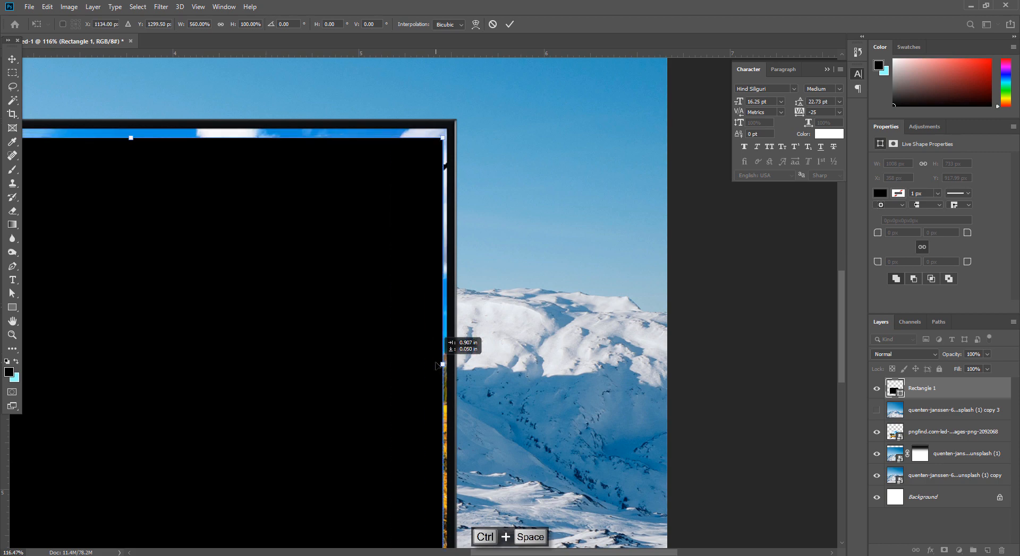
key("ctrl+z")
left_click_drag(277, 357, 443, 353)
left_click_drag(458, 411, 513, 409)
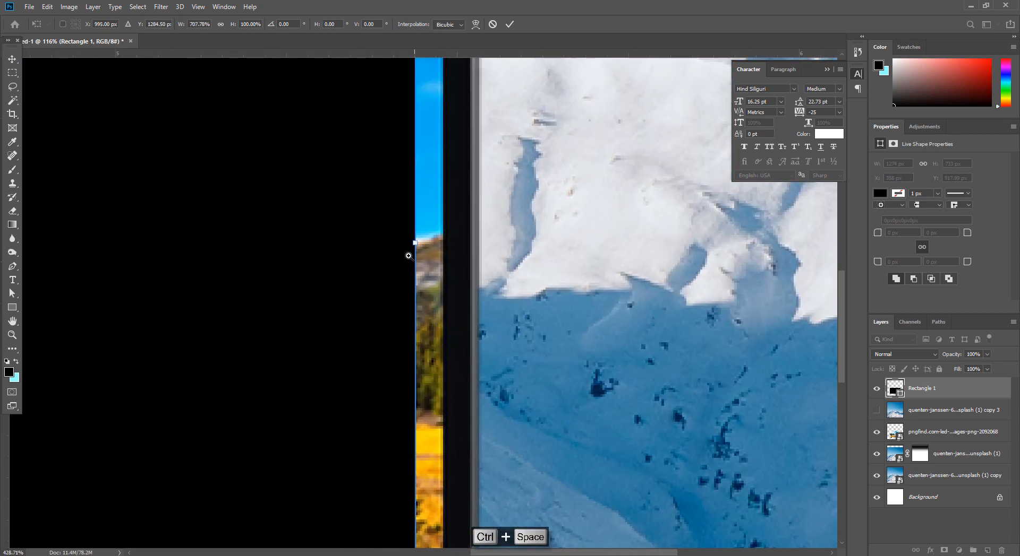
left_click_drag(410, 255, 303, 337)
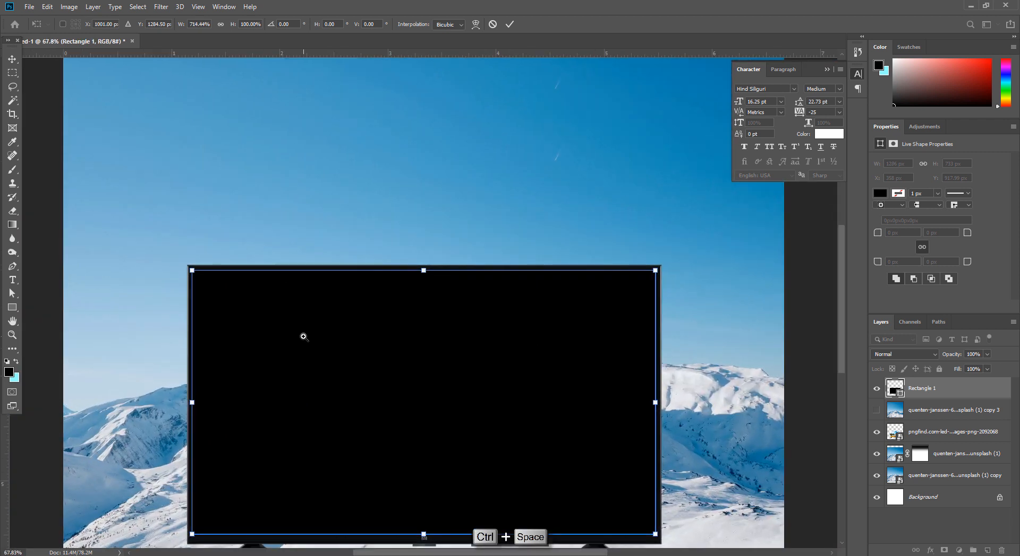
key("Return")
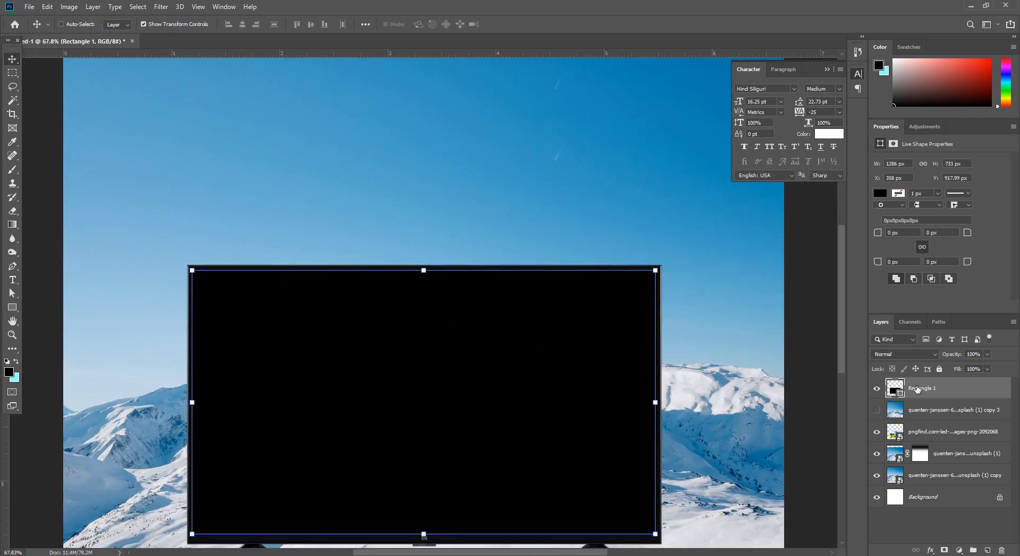
Move the rectangle beneath the hidden merged mountain layer, then clip that layer to the rectangle and show it
left_click_drag(916, 389, 926, 421)
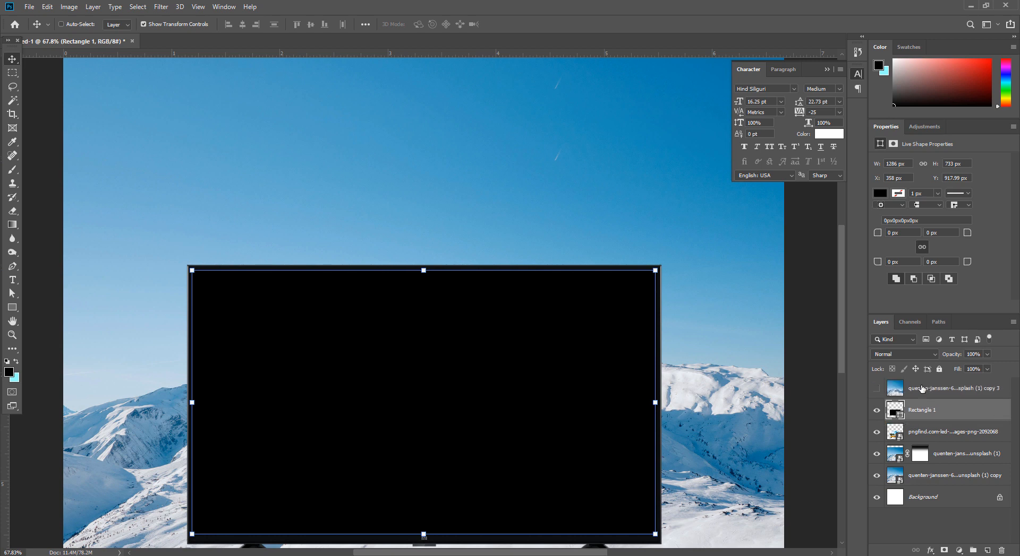
right_click(921, 390)
left_click(828, 313)
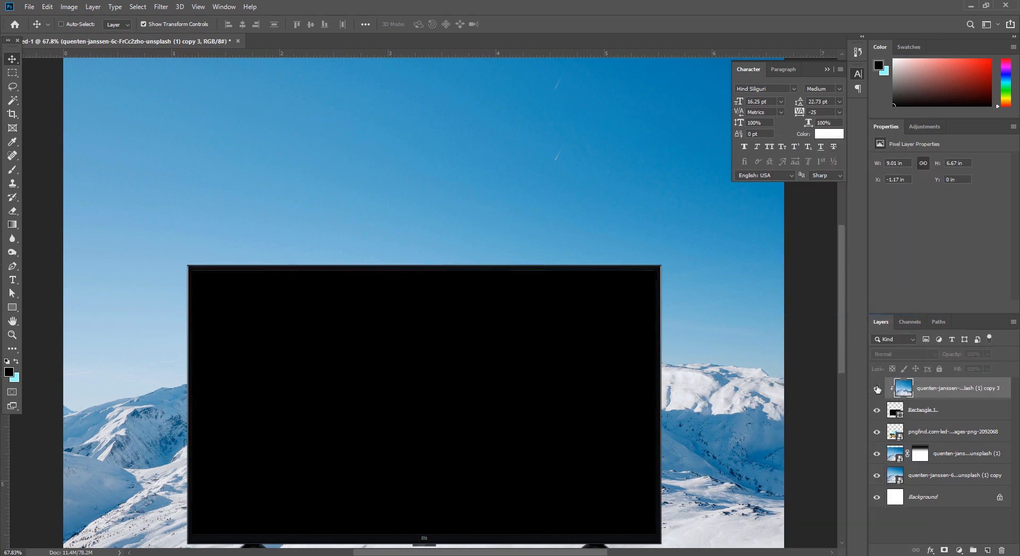
key("ctrl+0")
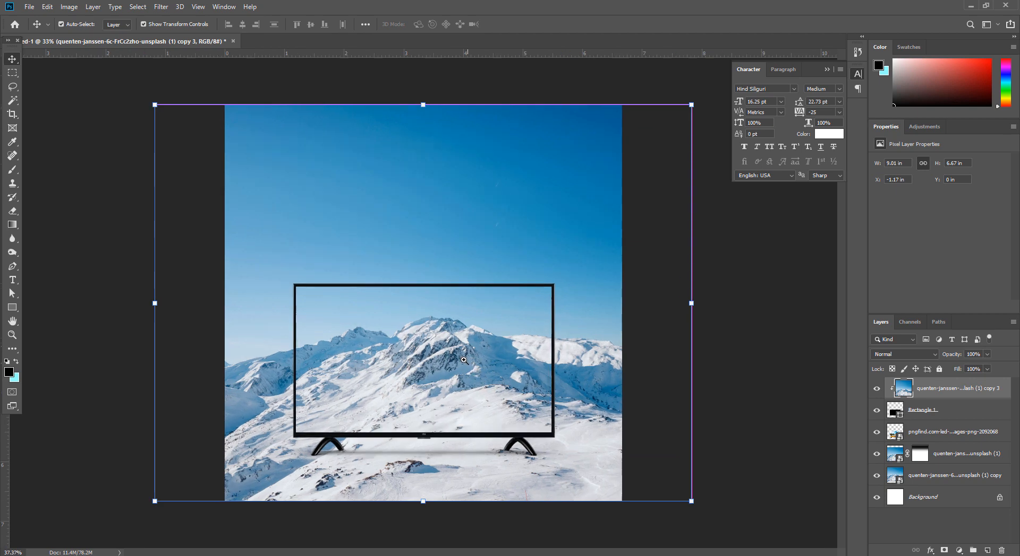
Duplicate the two mountain photo layers beneath the TV and merge the copies into one layer
left_click(930, 436)
left_click(948, 454)
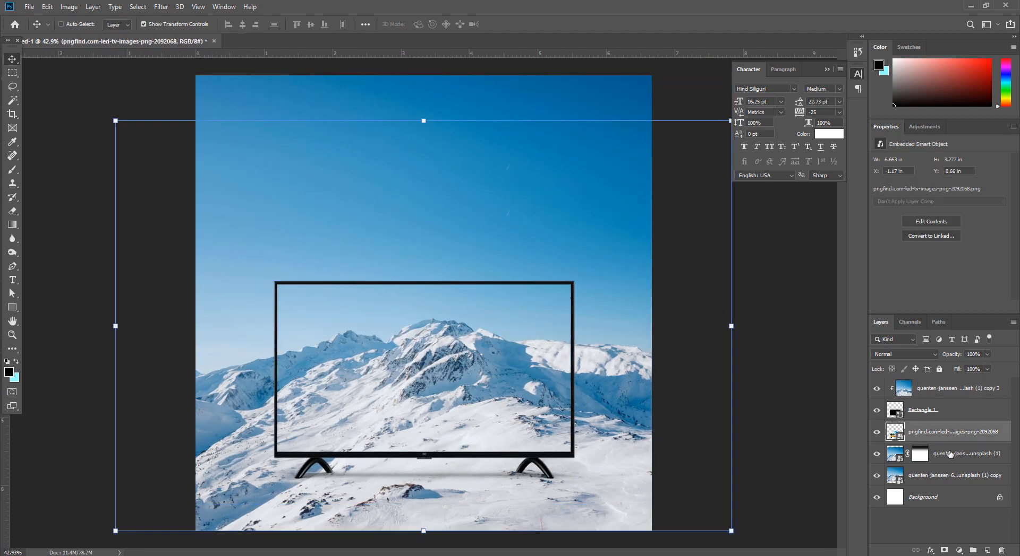
left_click(946, 473, "shift")
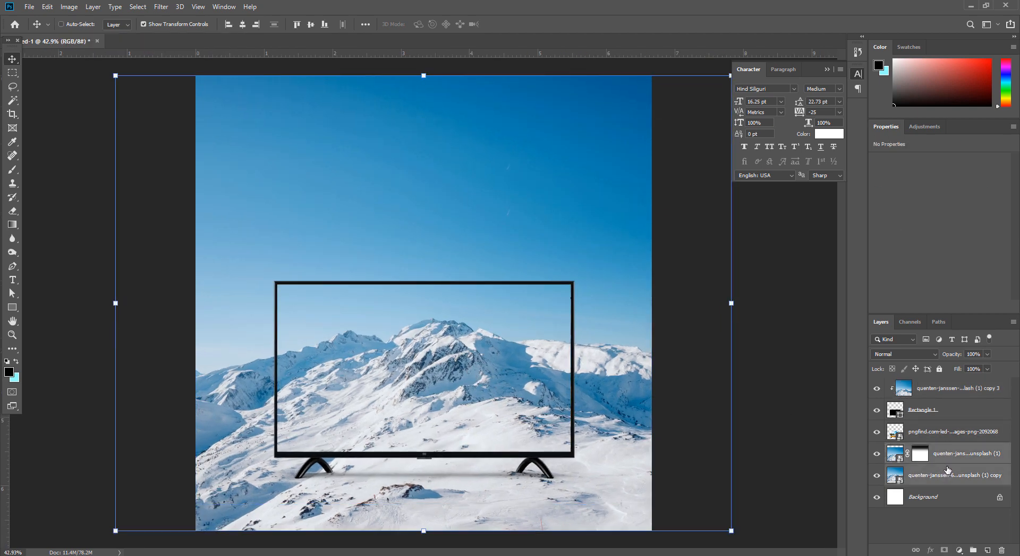
key("ctrl+j")
right_click(948, 467)
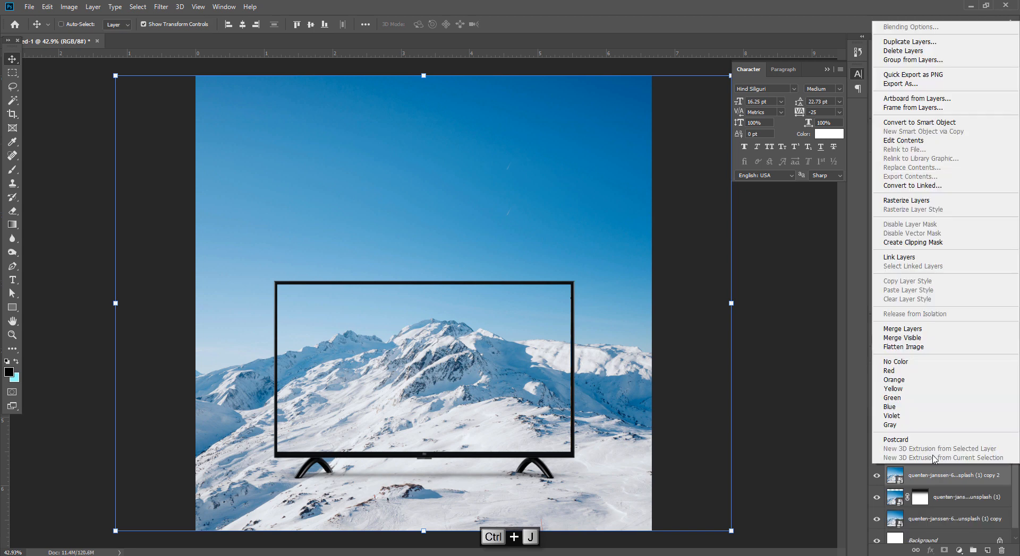
left_click(903, 346)
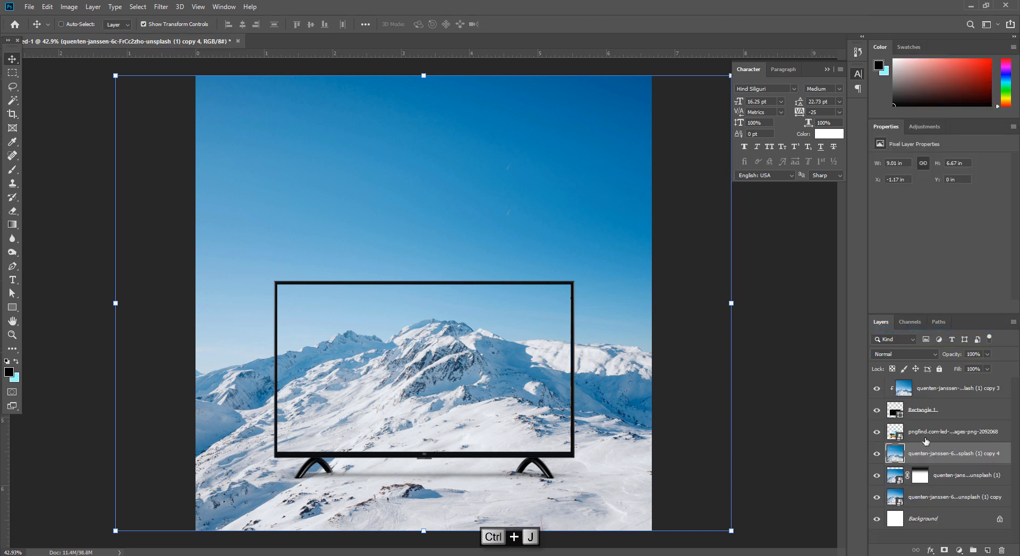
Convert the merged mountain copy beneath the TV to a smart object and start a Tilt-Shift blur on it
right_click(937, 452)
left_click(907, 147)
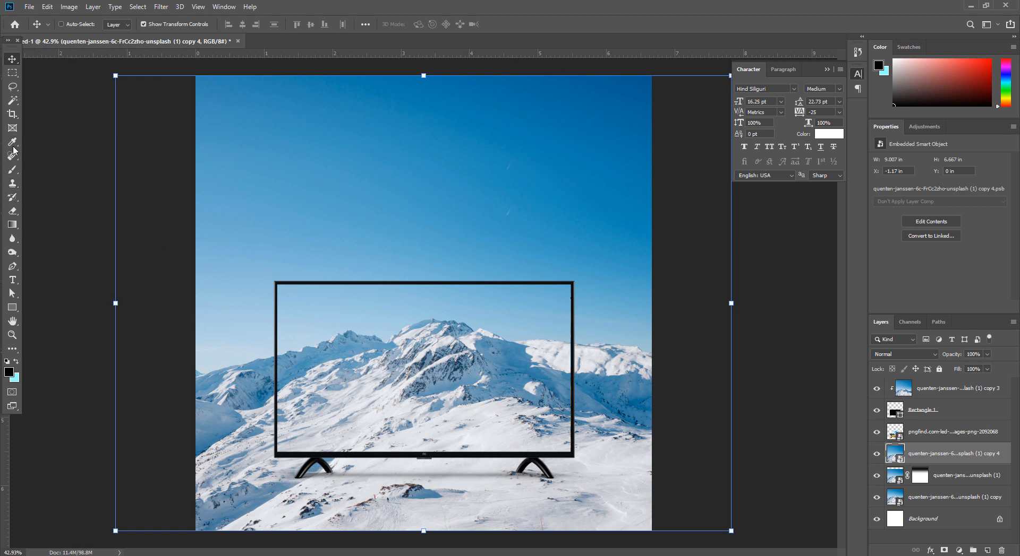
left_click(165, 6)
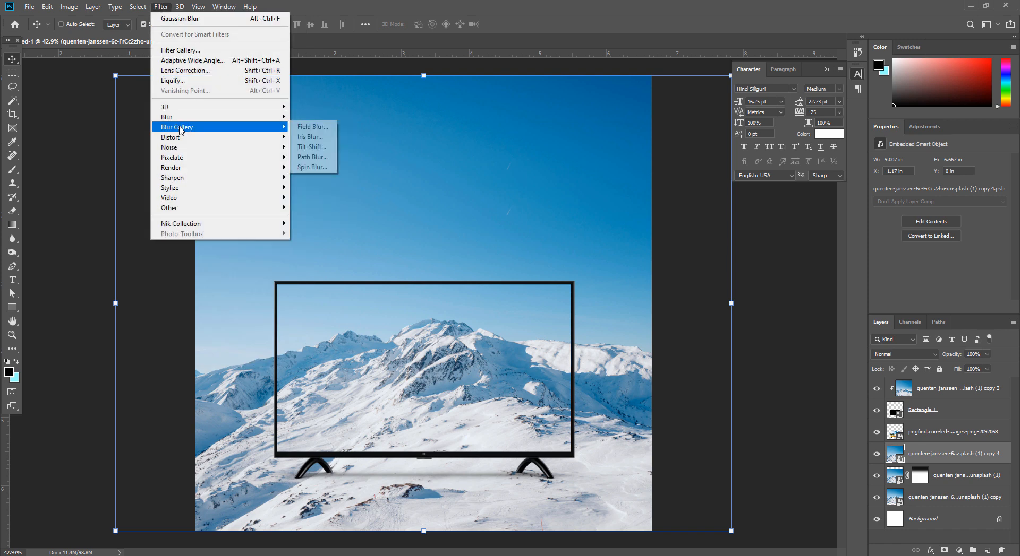
mouse_move(178, 119)
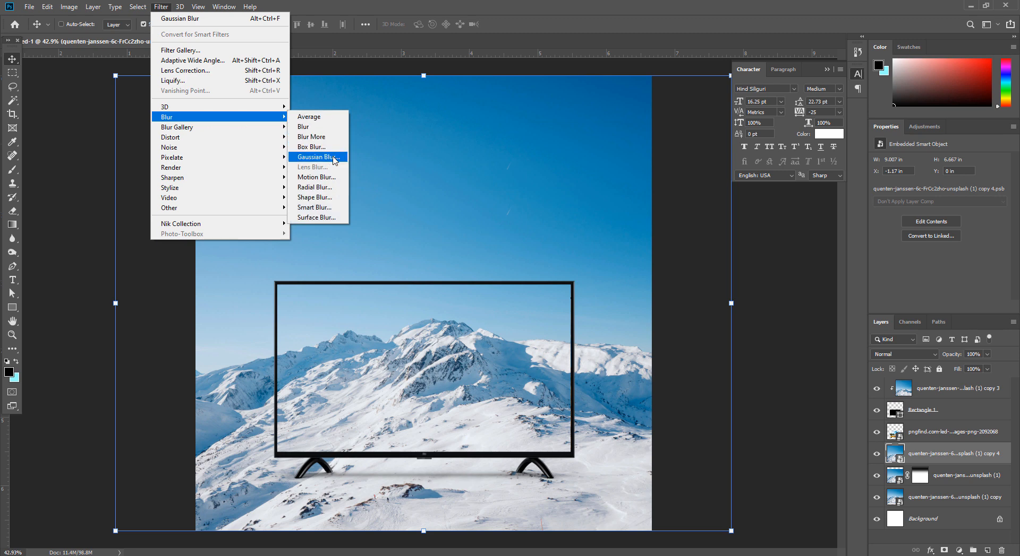
mouse_move(242, 133)
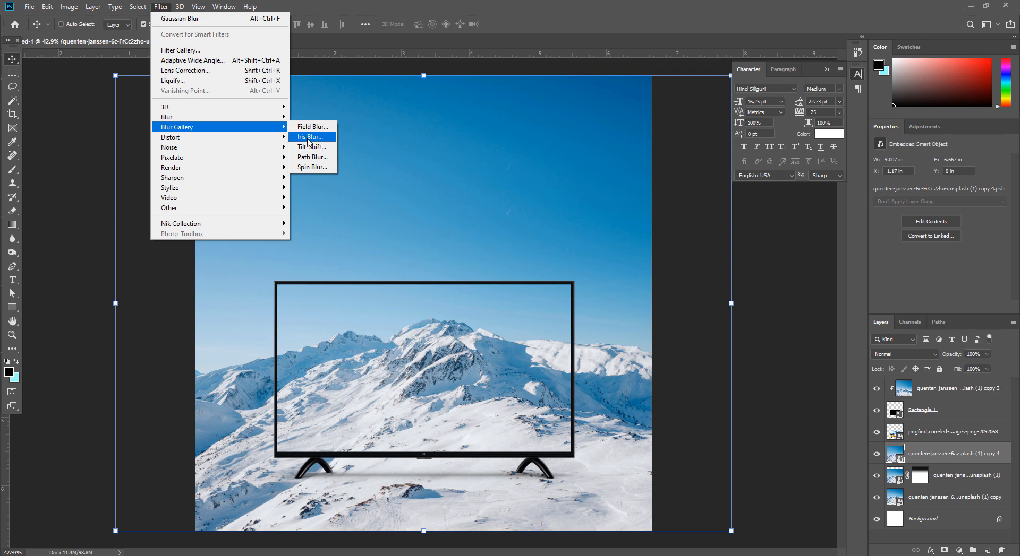
left_click(312, 148)
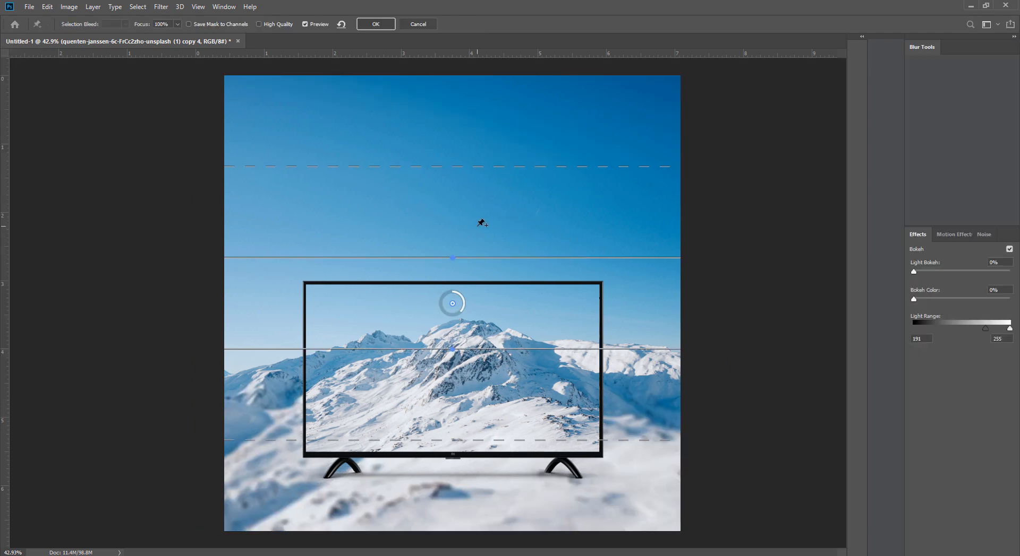
Centre the Tilt-Shift focus on the snow just below the TV's feet, set the blur to 18 px and apply the filter
key("ctrl+space")
left_click_drag(453, 298, 461, 305)
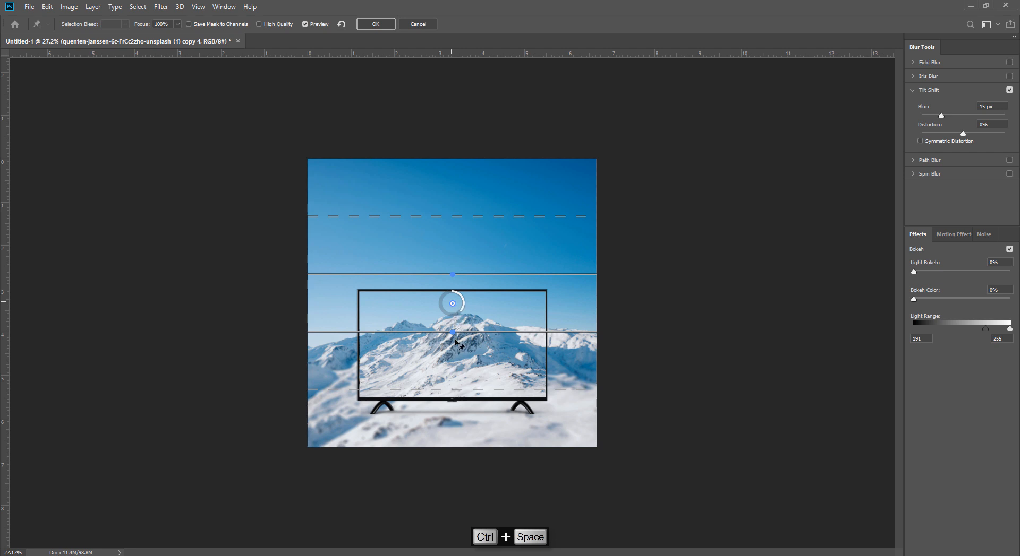
left_click_drag(453, 304, 454, 452)
key("ctrl+z")
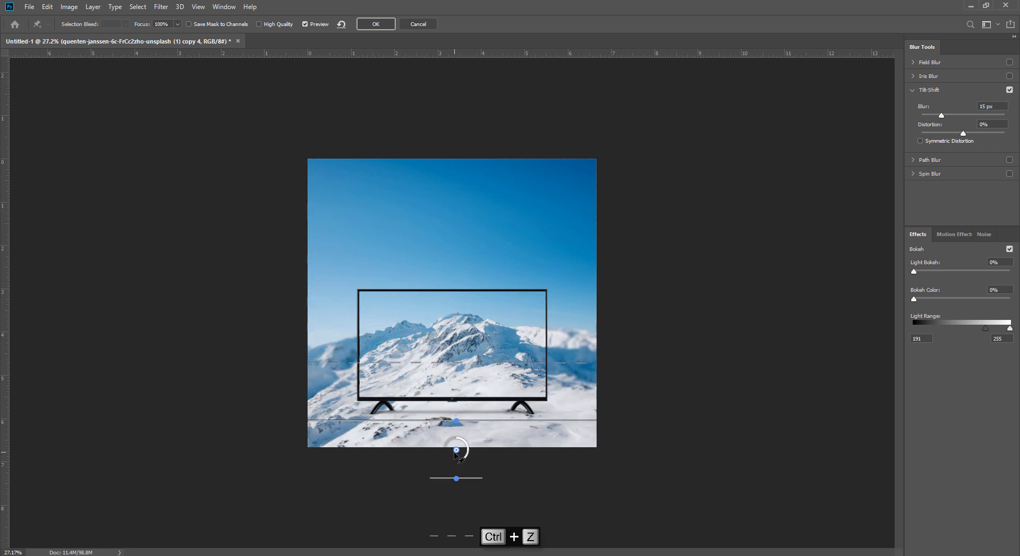
key("ctrl+space")
left_click(456, 452)
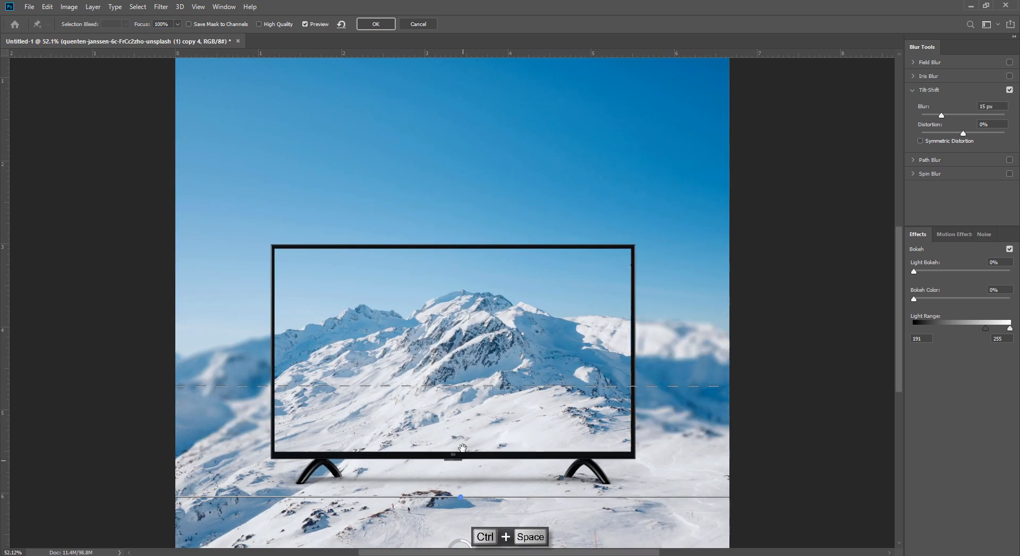
scroll(462, 447, "down", 3)
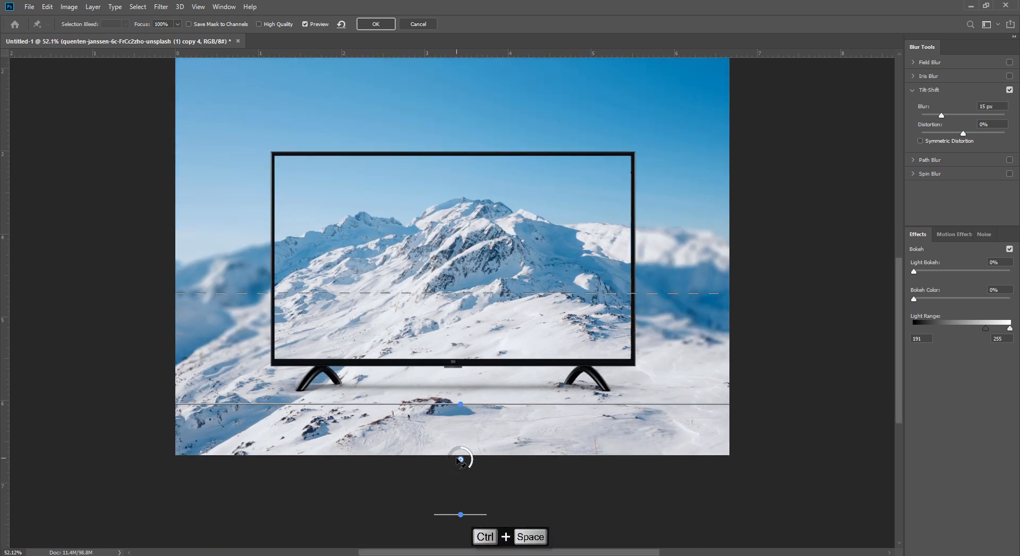
left_click_drag(460, 460, 462, 444)
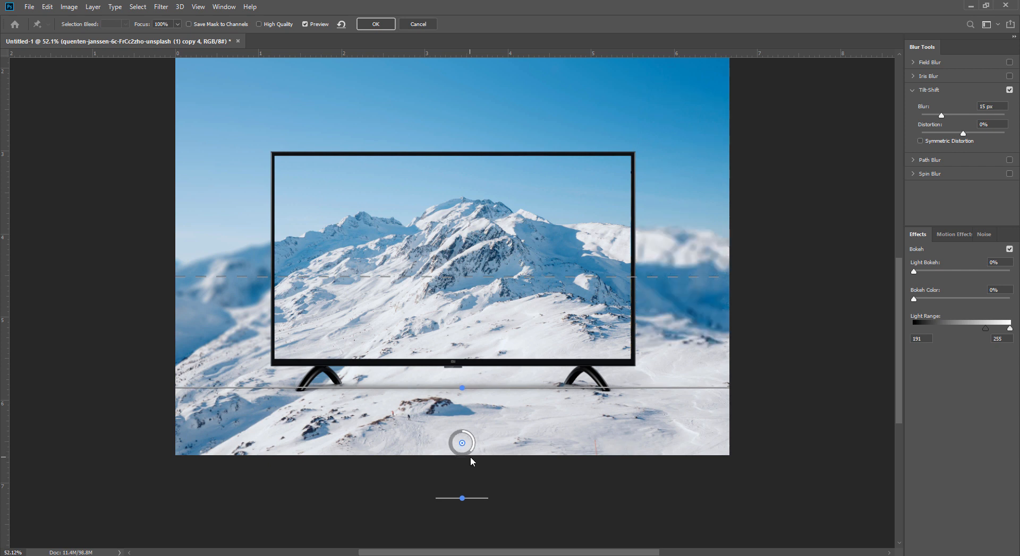
left_click_drag(467, 458, 466, 458)
left_click(374, 28)
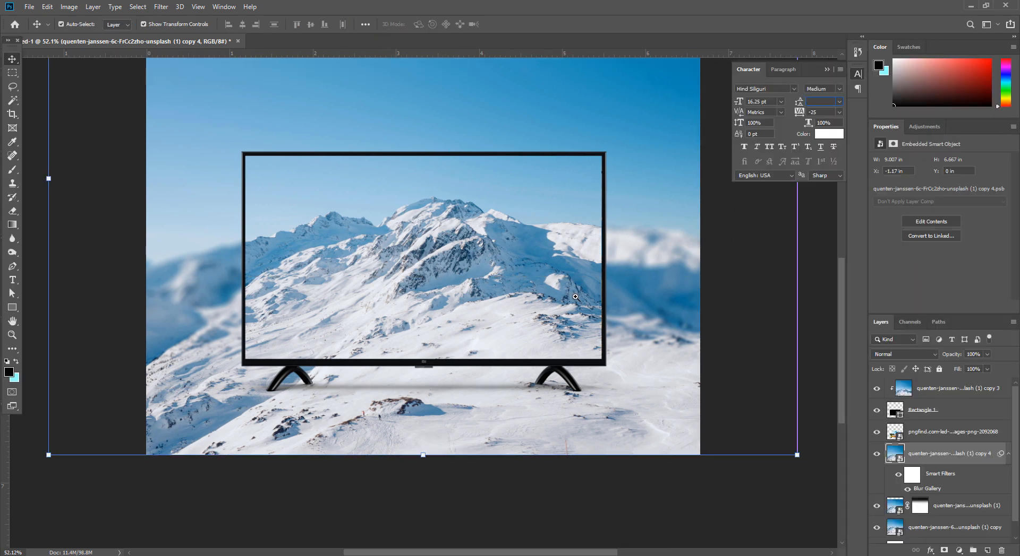
Group the clipped mountain layer, the screen rectangle and the TV layer
left_click_drag(559, 290, 510, 256)
key("ctrl+0")
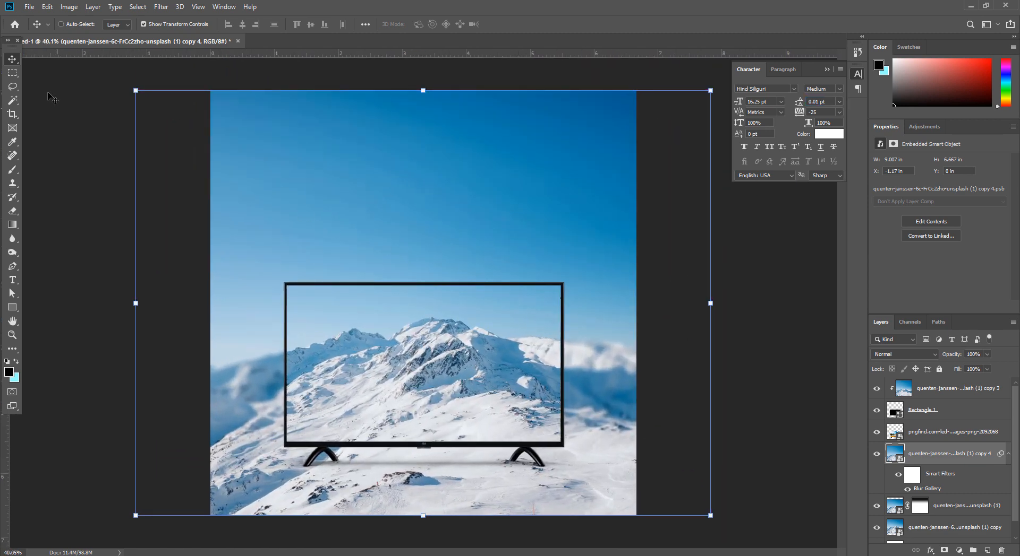
left_click(16, 71)
mouse_move(470, 286)
left_mouse_down()
mouse_move(426, 290)
mouse_move(469, 290)
left_mouse_up()
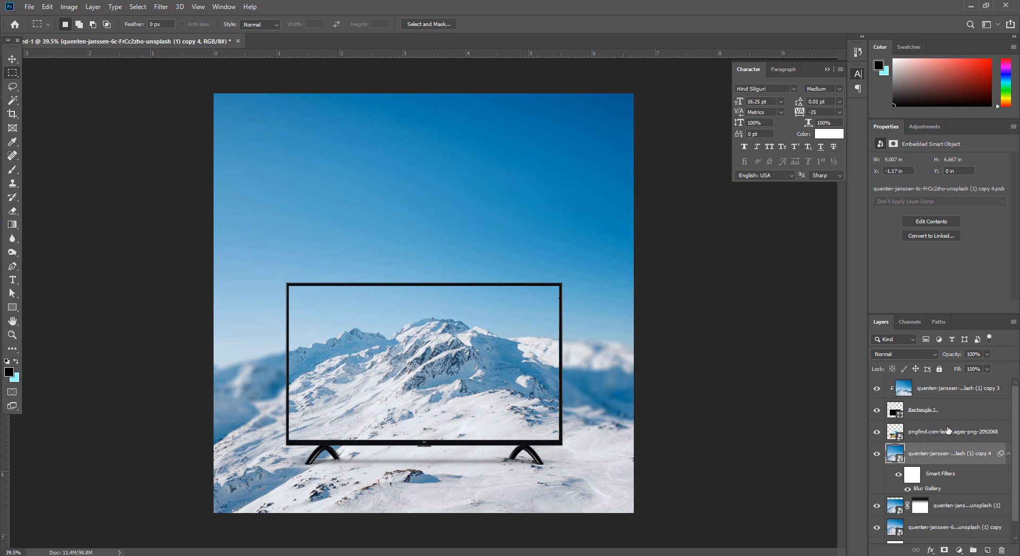
left_click(929, 419)
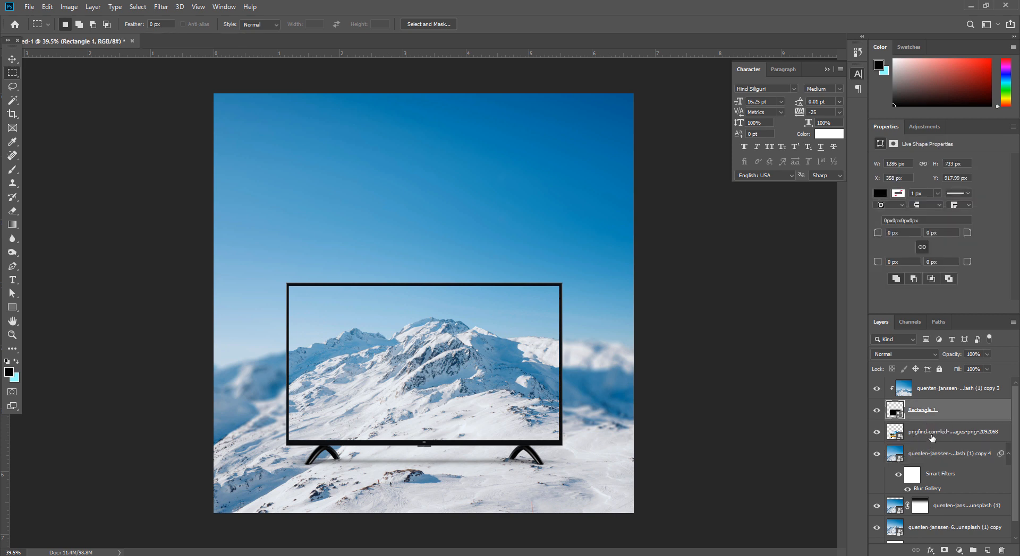
left_click(931, 433, "shift")
key("ctrl+g")
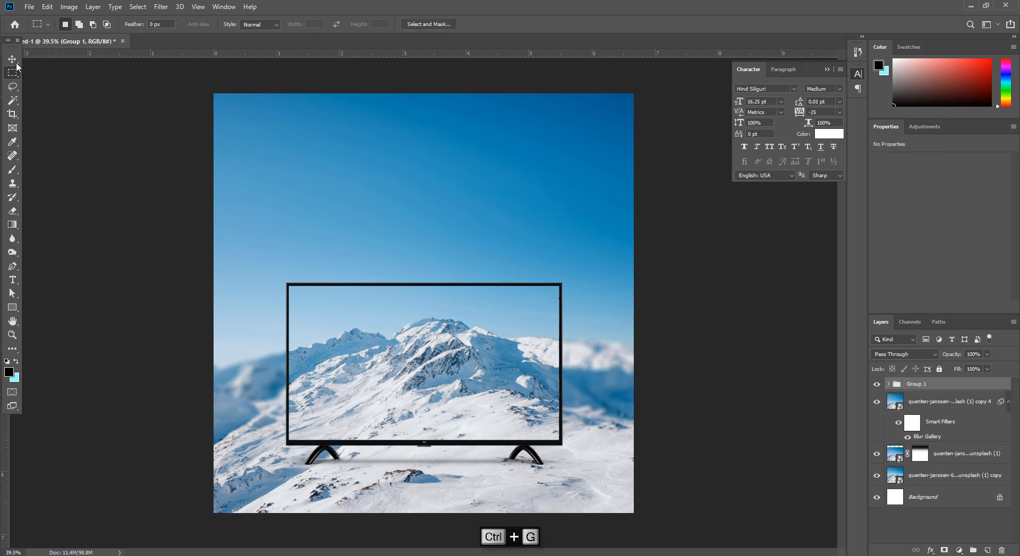
Scale the screen rectangle and the TV together to 95.37% within the group, leaving the clipped mountain layer out
left_click(12, 59)
left_click(887, 384)
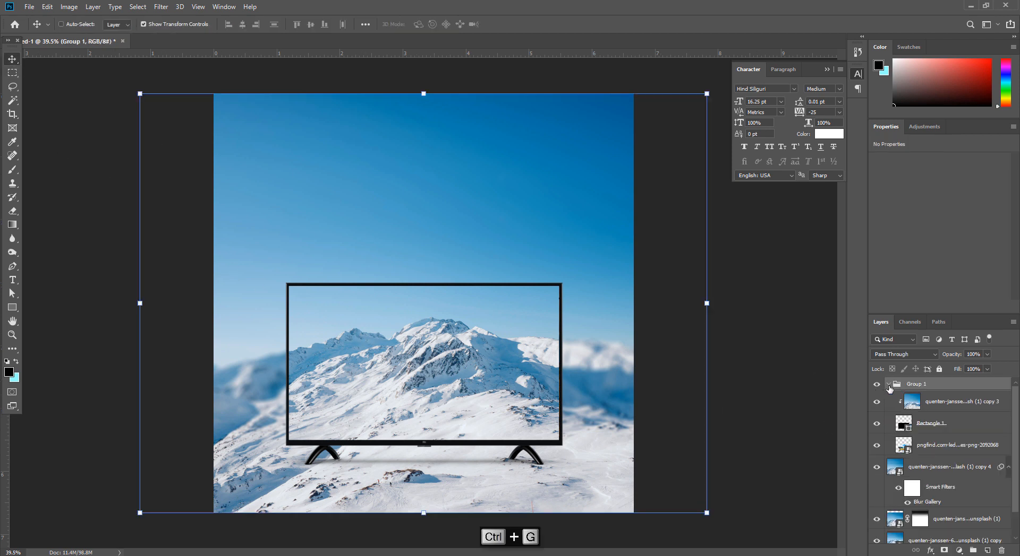
left_click(933, 424)
left_click(936, 446, "shift")
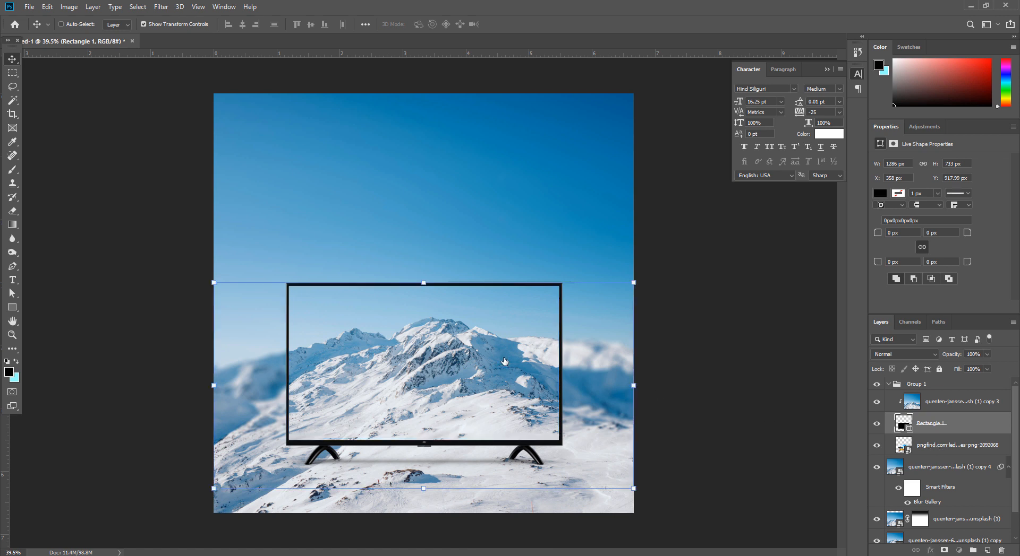
left_click_drag(425, 286, 426, 313)
left_click_drag(444, 358, 440, 343)
left_click_drag(424, 293, 423, 274)
left_click_drag(433, 316, 436, 337)
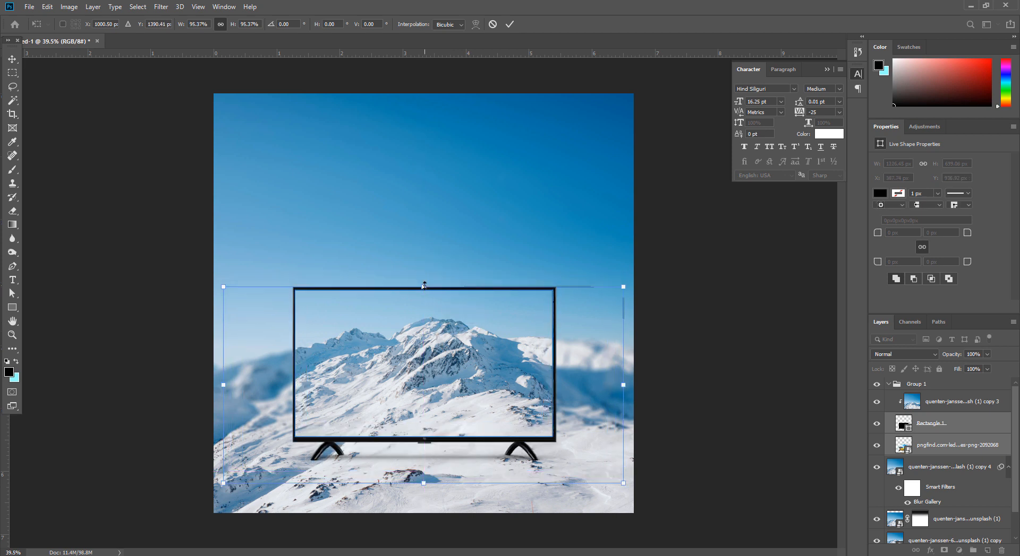
left_click(12, 74)
mouse_move(493, 390)
left_mouse_down()
mouse_move(452, 391)
mouse_move(499, 392)
left_mouse_up()
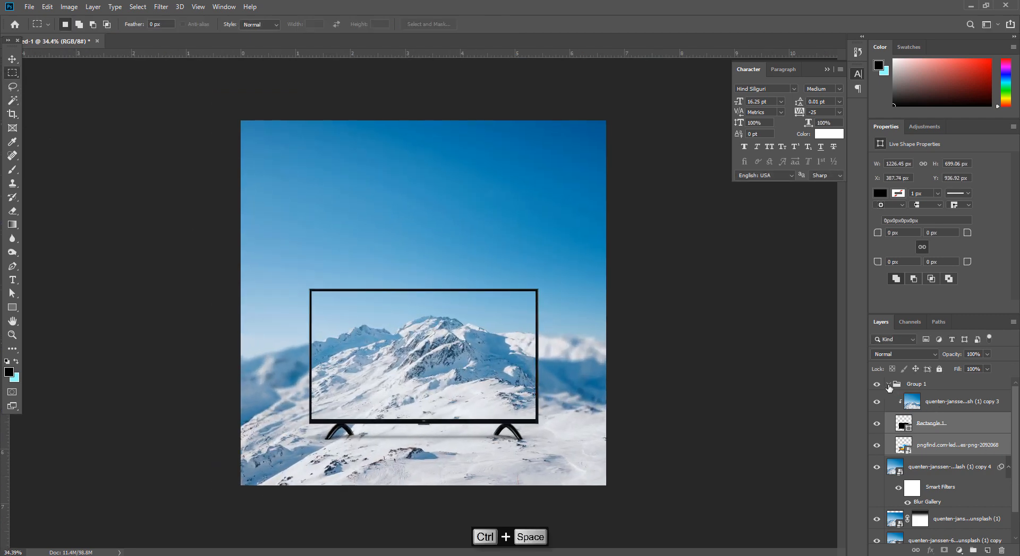
Add a solid colour fill layer in dark blue 003266 above the TV group and set its blend mode to Soft Light
left_click(888, 385)
left_click(959, 550)
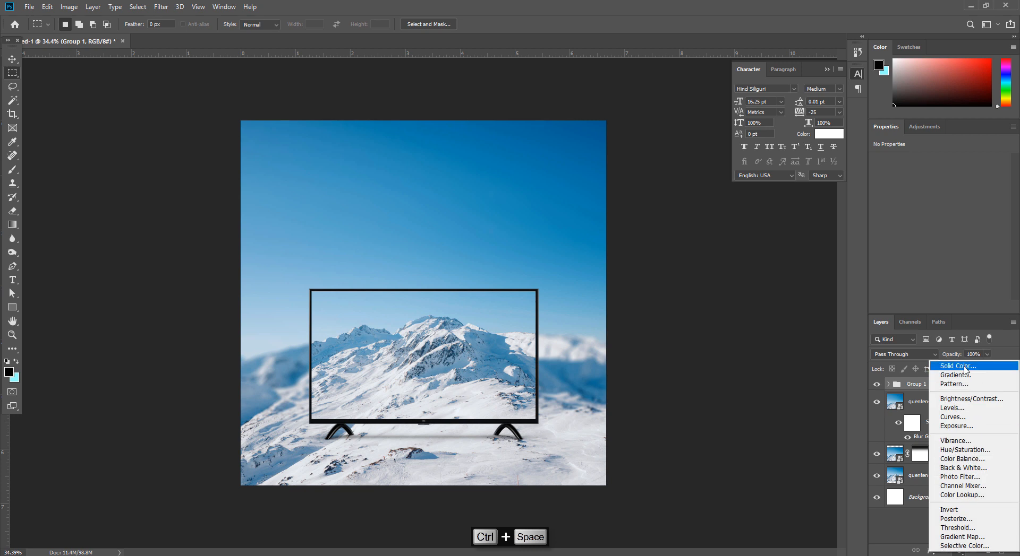
left_click(940, 368)
type("0072ff")
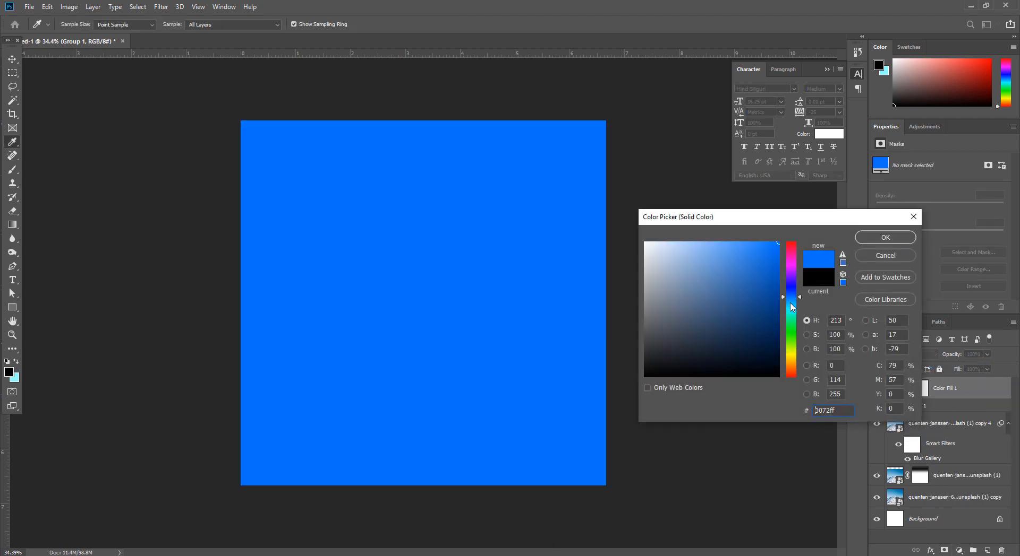
left_click_drag(791, 307, 792, 302)
left_click(778, 320)
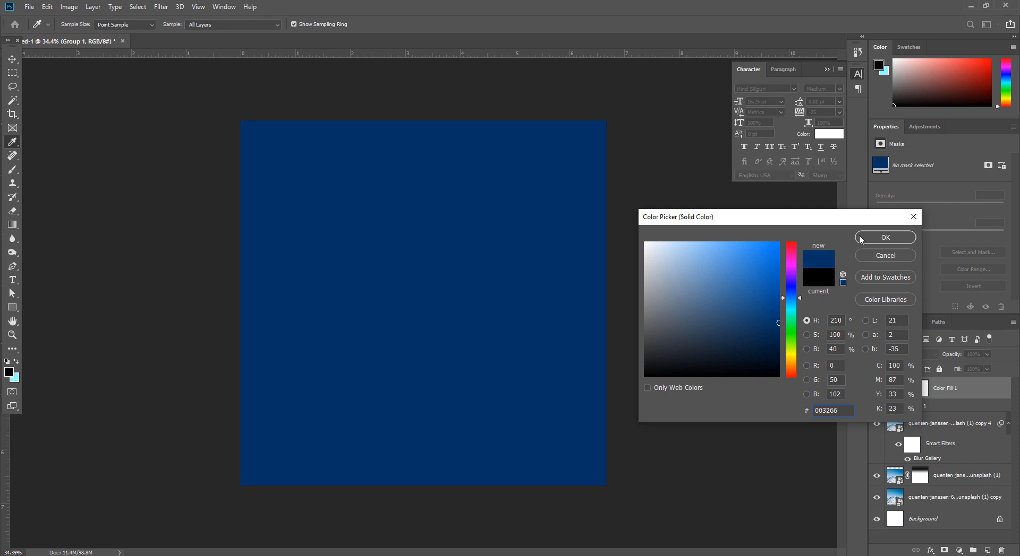
left_click(885, 237)
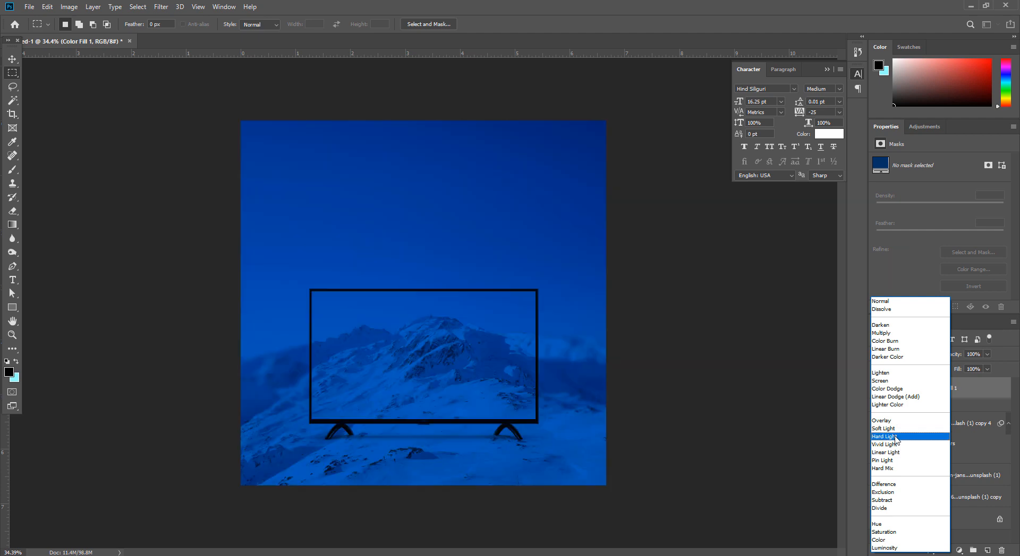
left_click(895, 429)
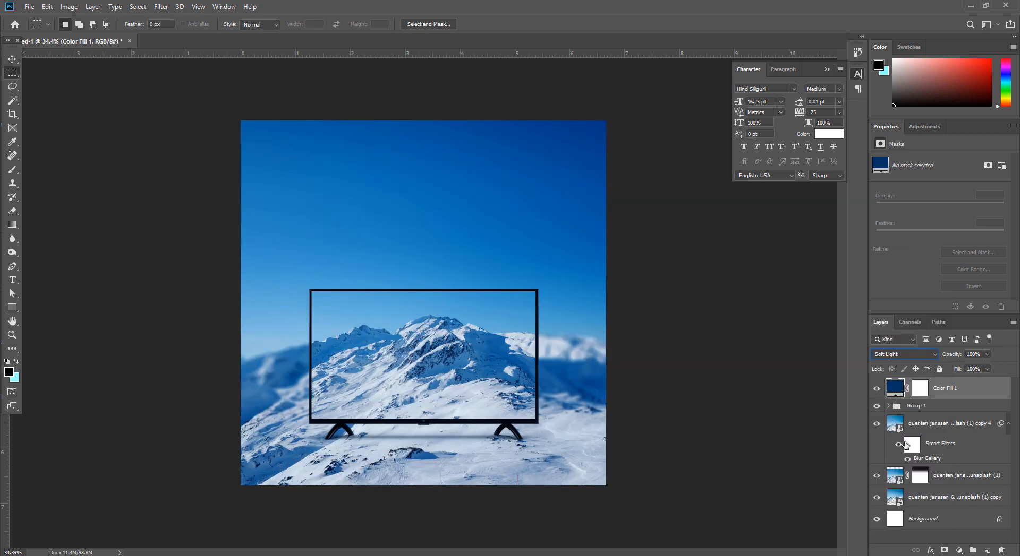
Reopen the Tilt-Shift smart filter on the background mountain layer and raise its blur to about 26 px
double_click(923, 460)
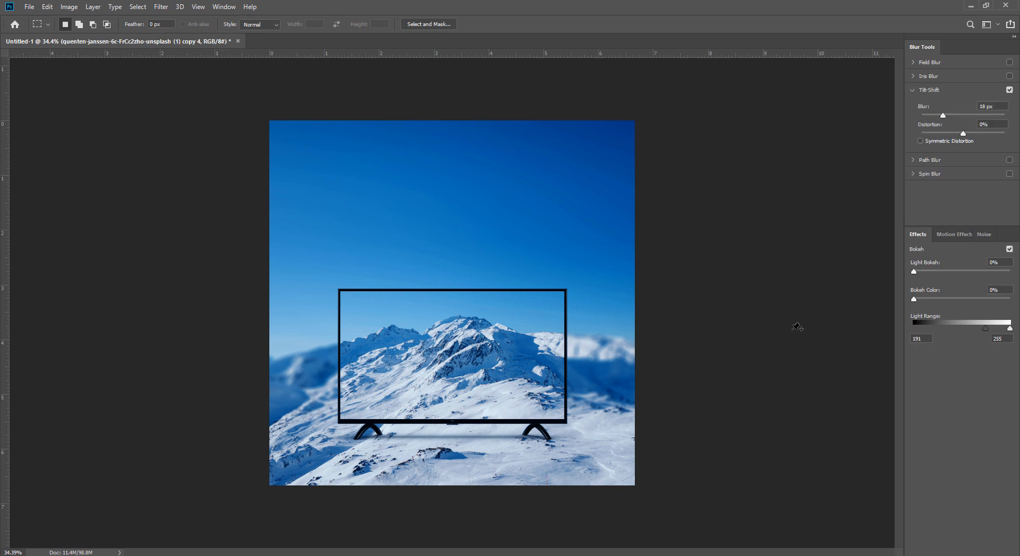
left_click_drag(942, 117, 948, 117)
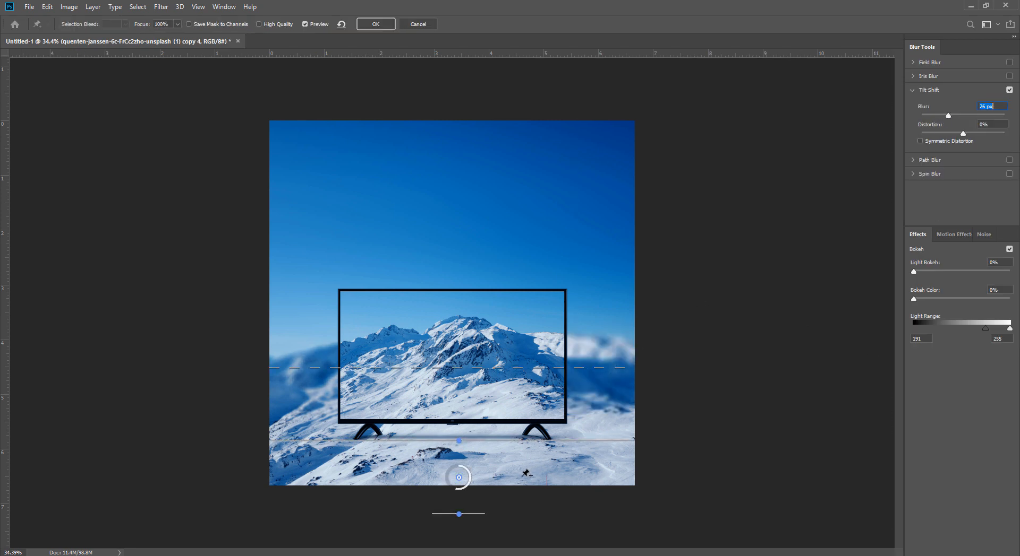
left_click_drag(455, 494, 462, 486)
left_click(378, 23)
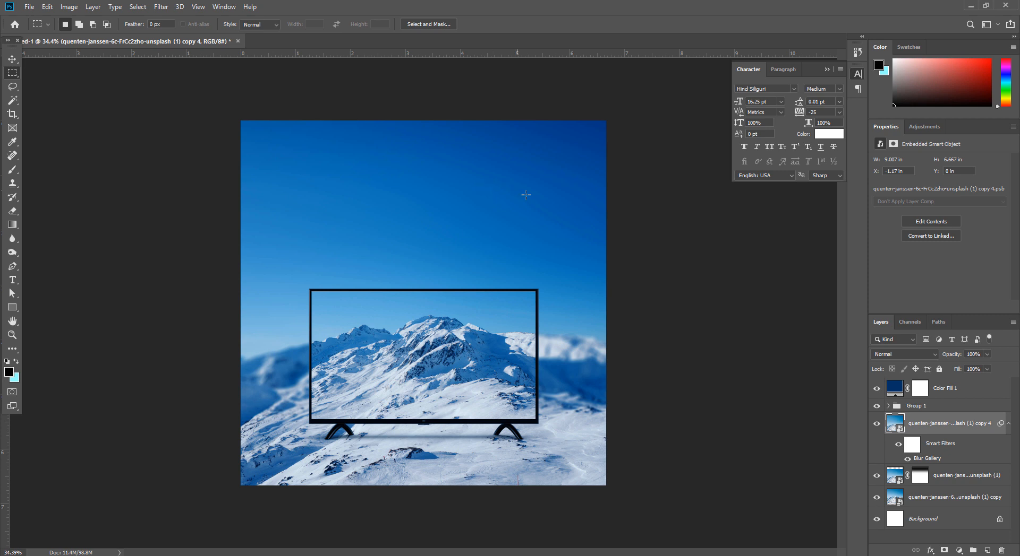
Place the pngtree white winter snowfall image from the Downloads folder and bring it to the top of the layer stack
scroll(541, 214, "down", 3)
scroll(560, 250, "up", 4)
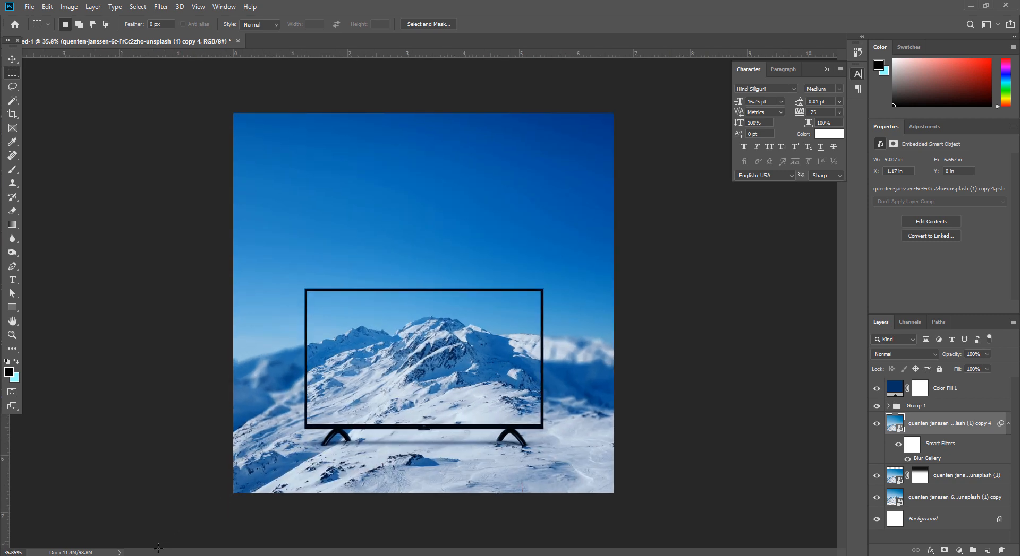
left_click(260, 526)
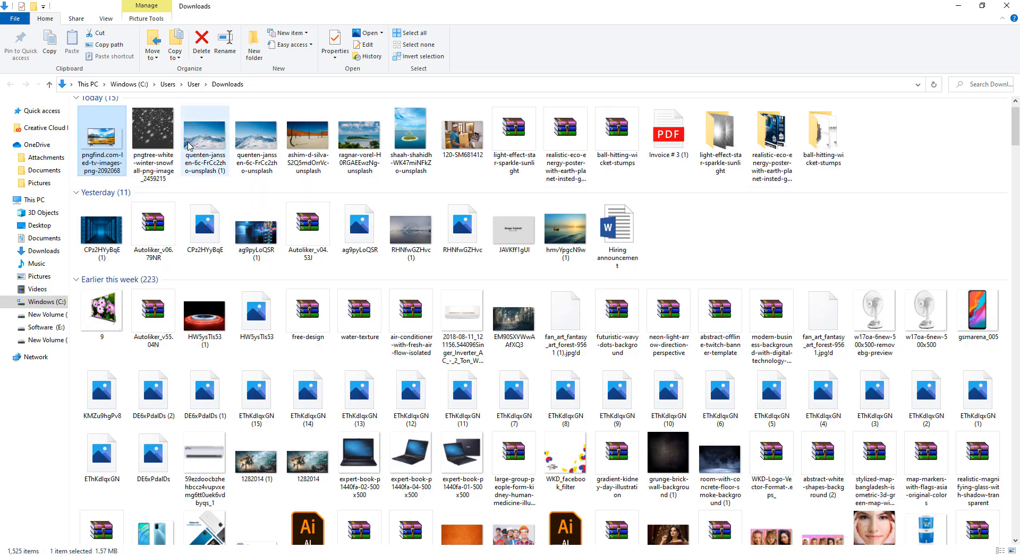
left_click_drag(242, 477, 387, 420)
key("Return")
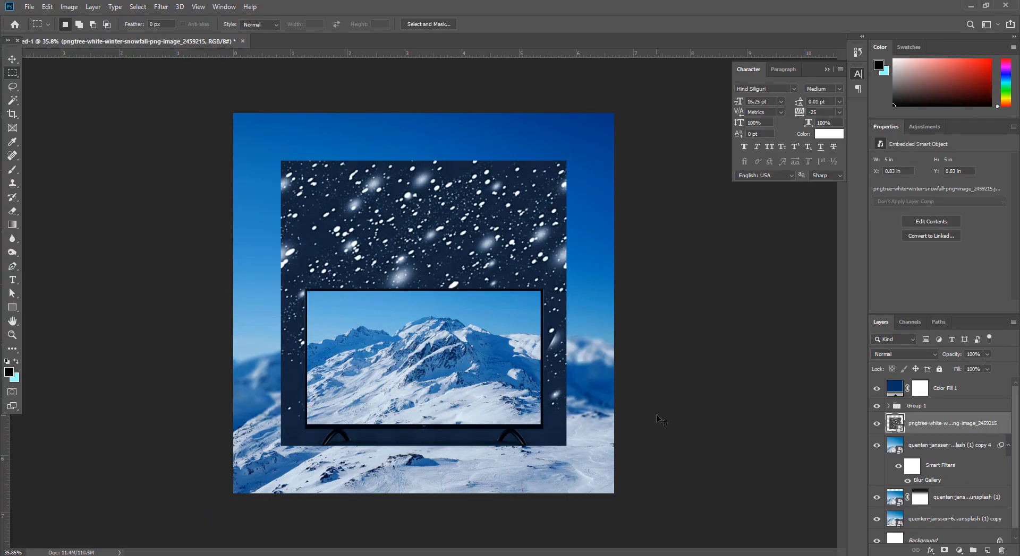
key("ctrl+shift+bracketright")
key("v")
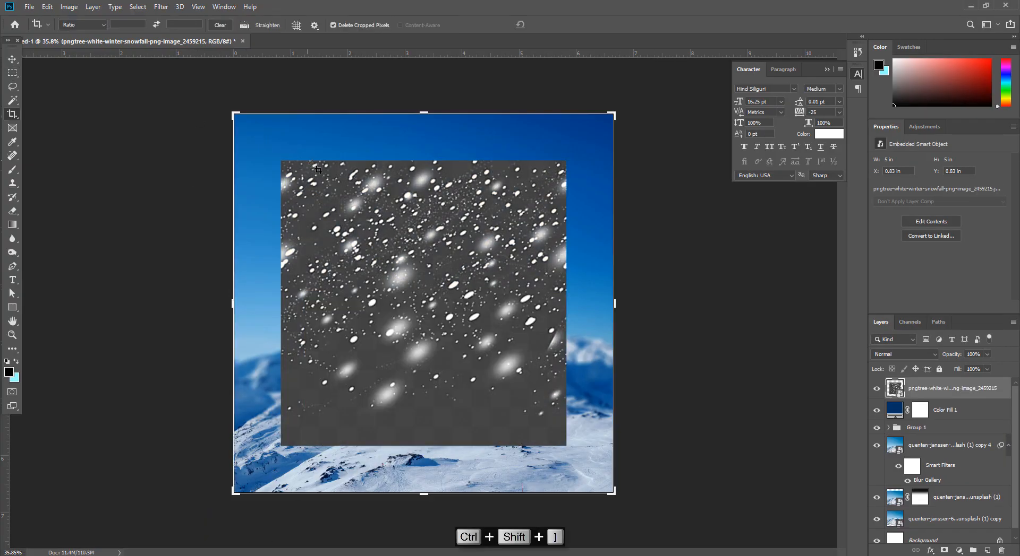
Scale the snowfall image to 133.33% so it covers the whole canvas, and set its blend mode to Screen
left_click_drag(423, 161, 423, 113)
left_click_drag(254, 277, 234, 277)
left_click_drag(590, 278, 614, 279)
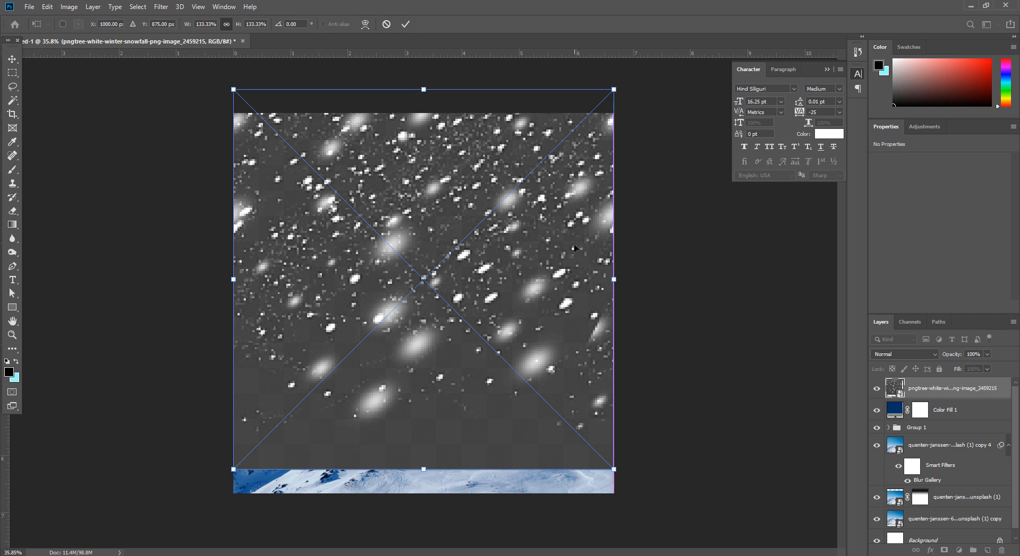
left_click_drag(578, 250, 579, 267)
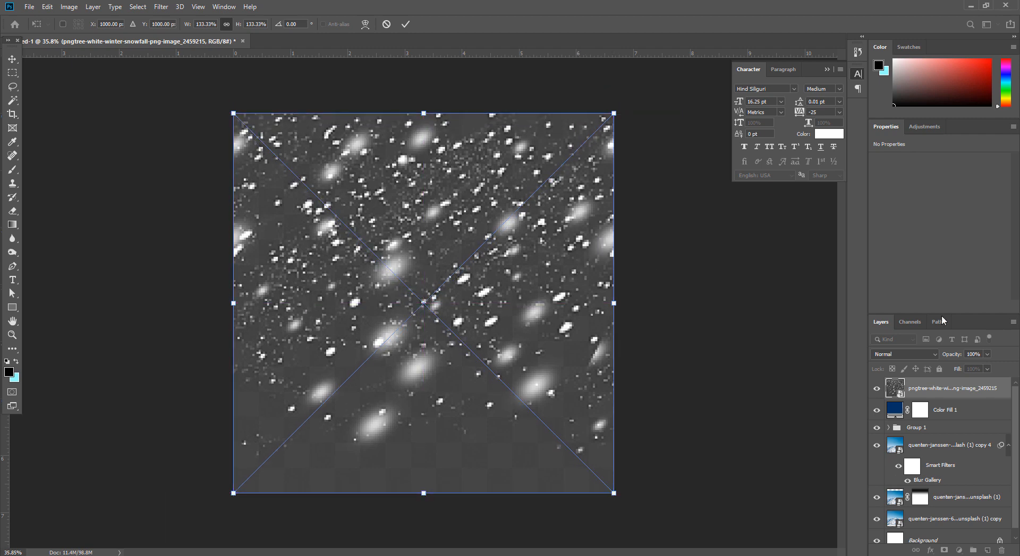
key("Return")
left_click(906, 354)
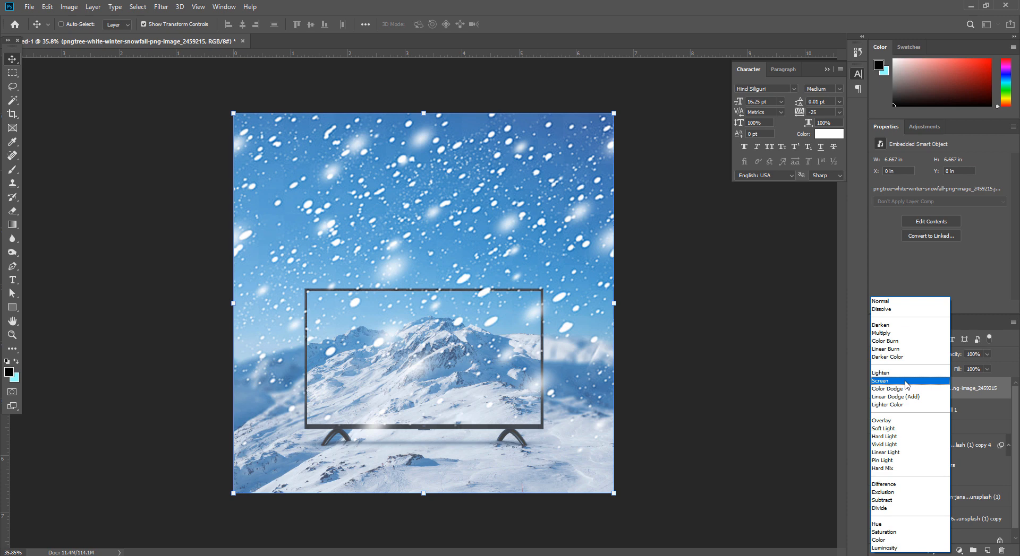
left_click(906, 381)
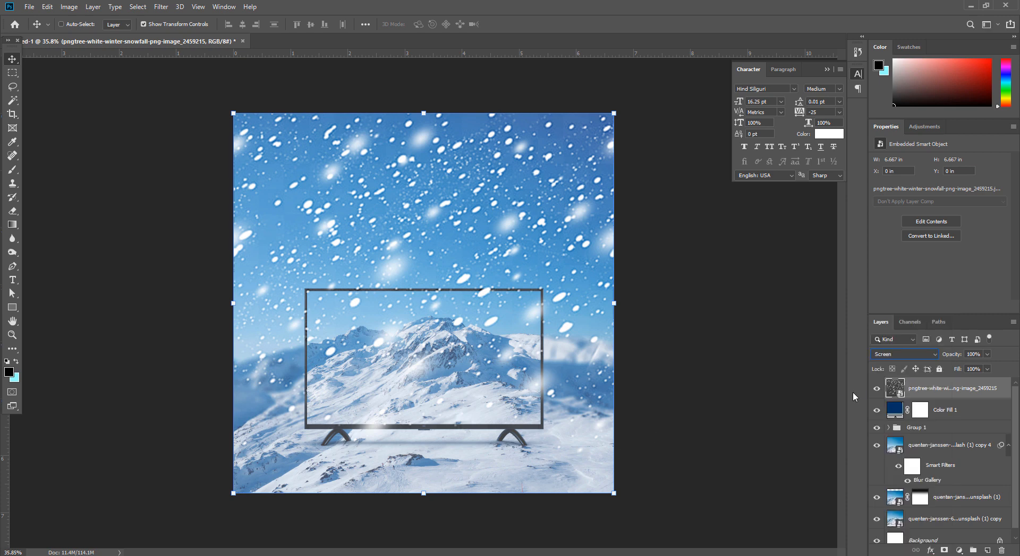
Try the snowfall layer in Soft Light mode beneath the TV group, and delete that layer
left_click(906, 353)
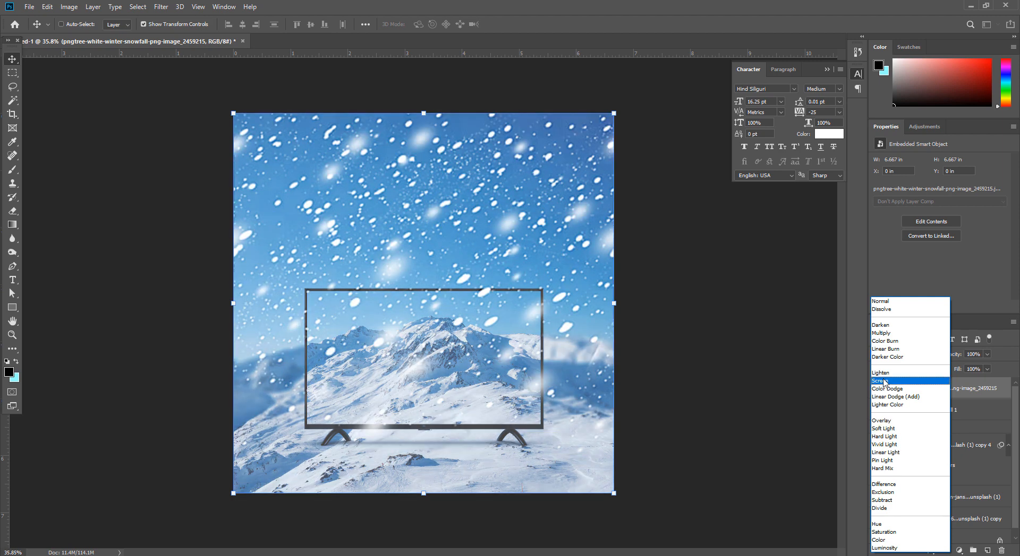
left_click(893, 429)
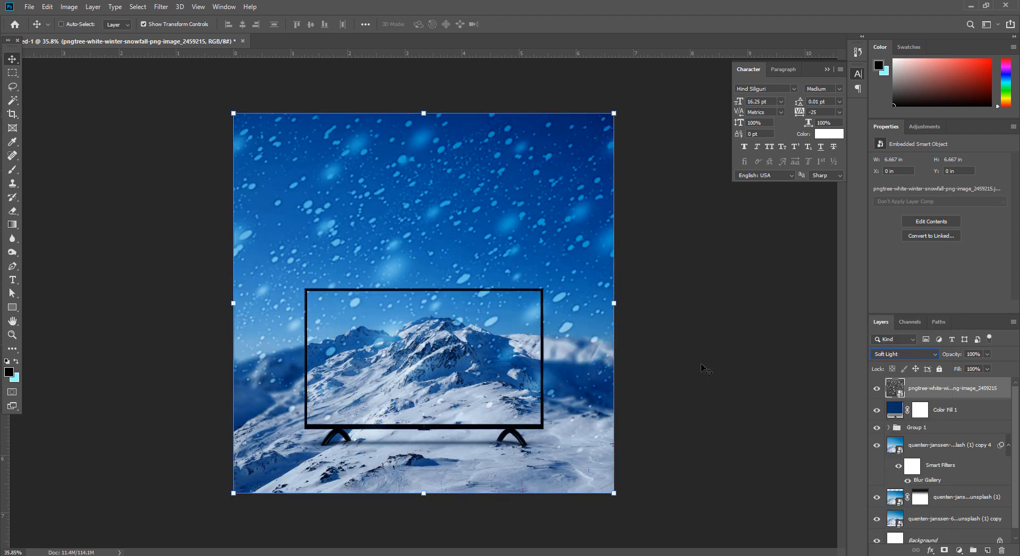
left_click_drag(933, 395, 936, 448)
scroll(542, 331, "down", 5)
scroll(531, 330, "up", 5)
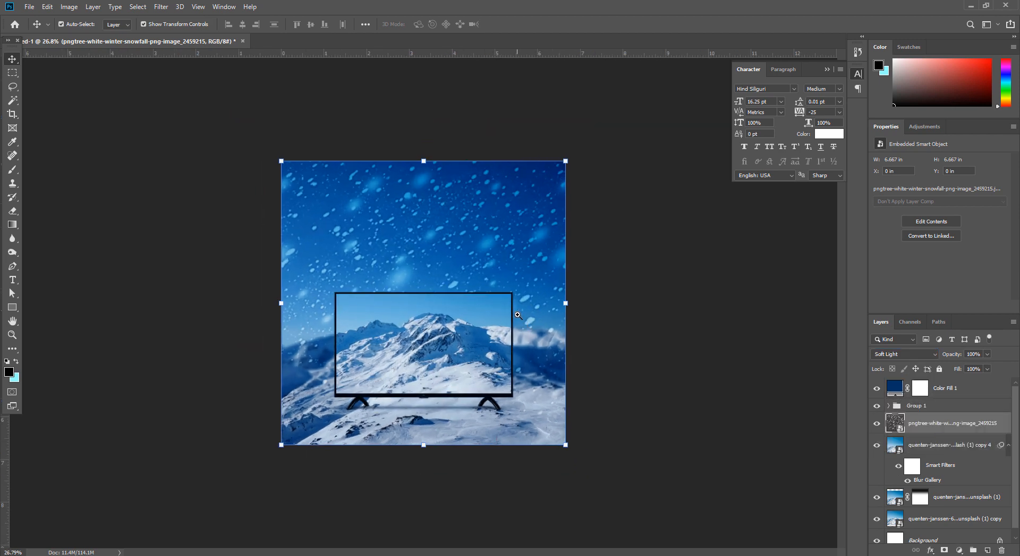
key("Delete")
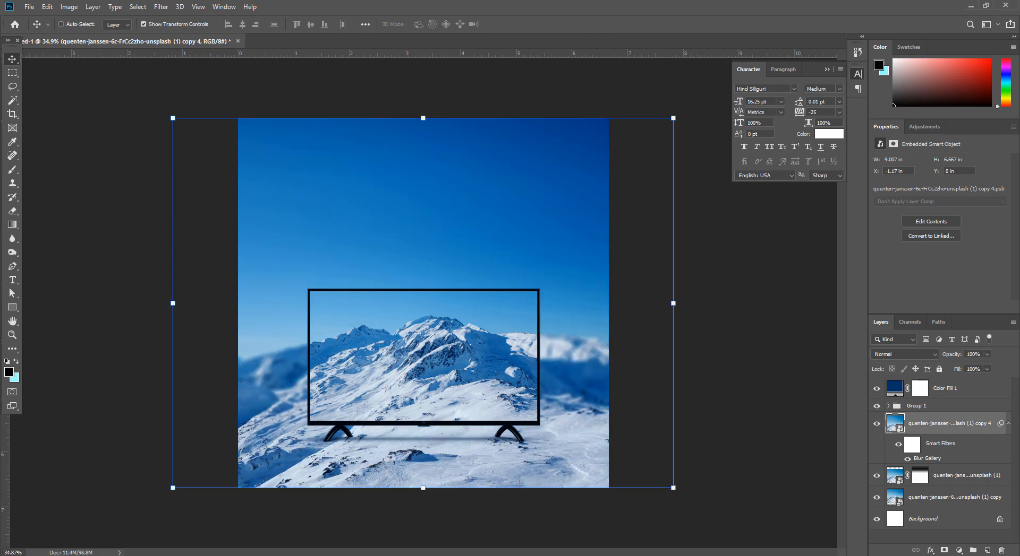
Switch to the browser's snow png image results and run a new Google Images search for "snow night"
left_click(290, 555)
left_click(779, 8)
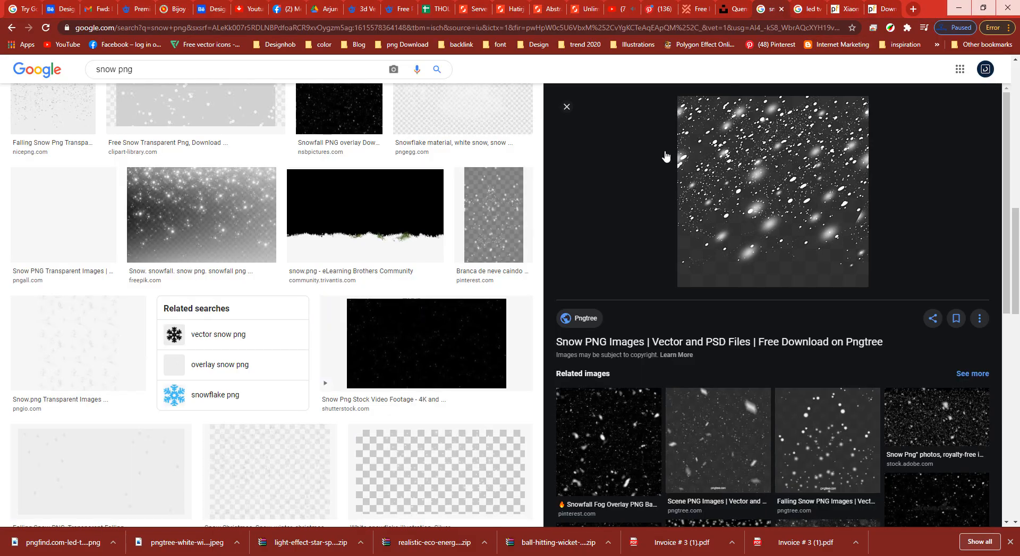
scroll(750, 290, "down", 3)
scroll(732, 325, "down", 3)
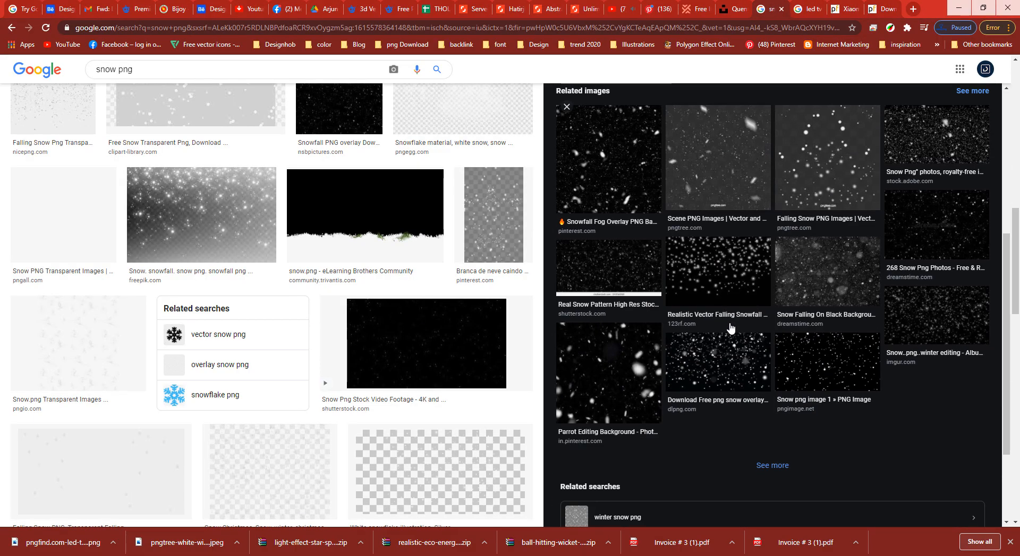
scroll(467, 313, "up", 10)
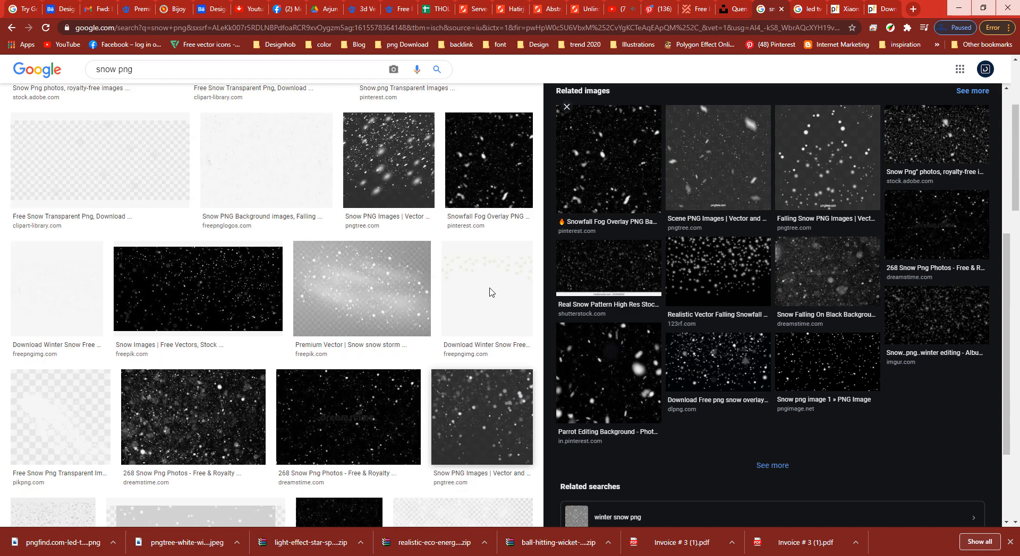
left_click(118, 77)
type("night")
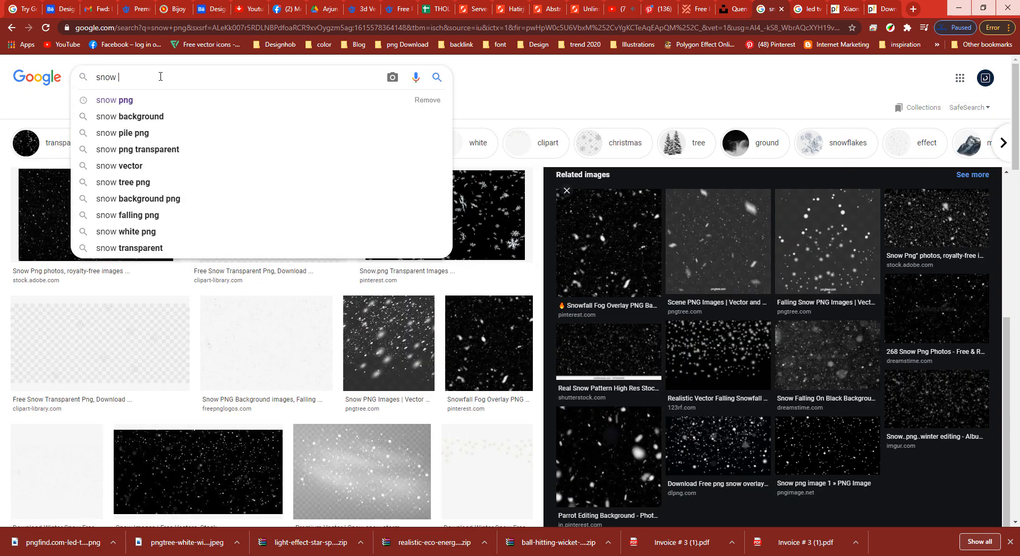
key("Return")
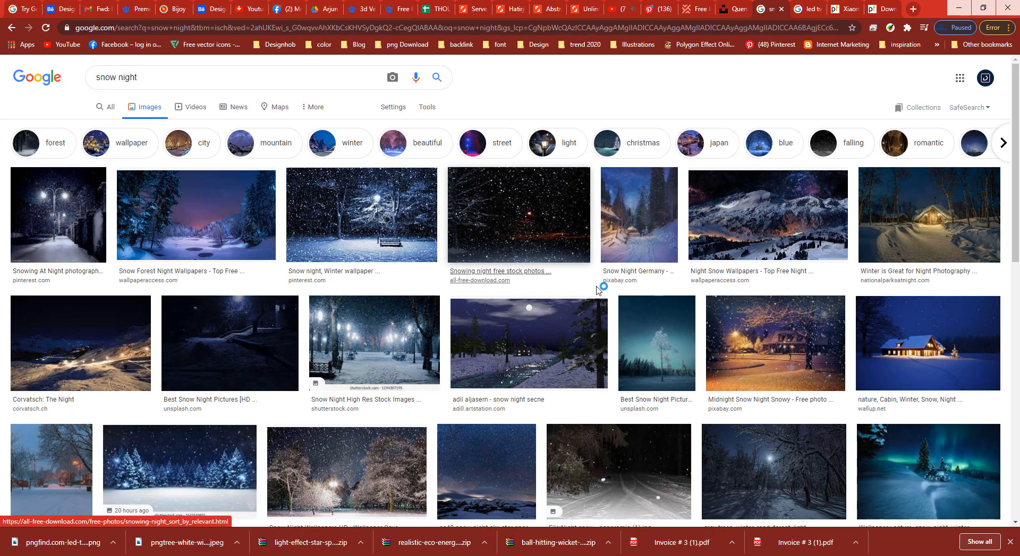
Find the Freepik image of white snowflakes falling on a dark blue background in the results and copy the image
scroll(560, 322, "down", 2)
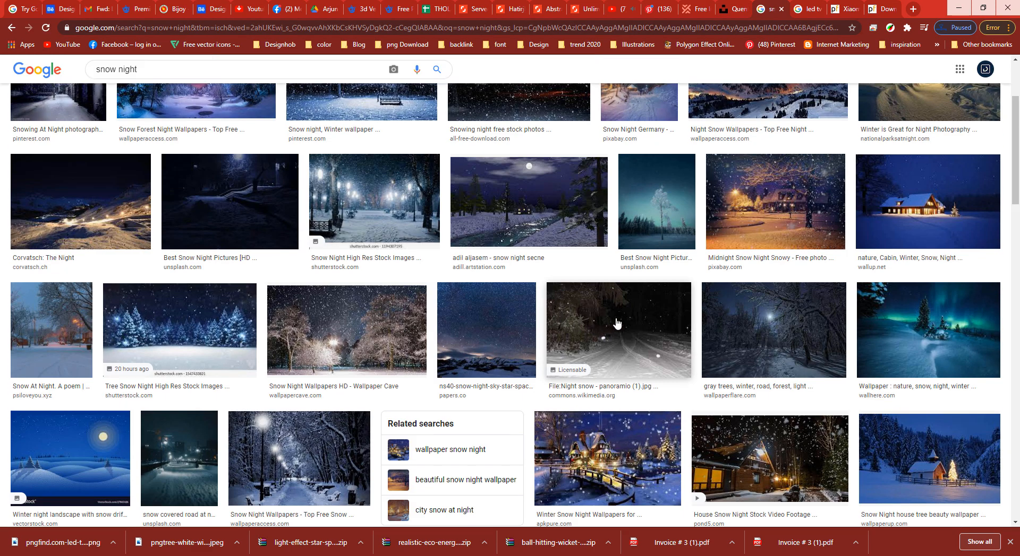
scroll(668, 329, "down", 5)
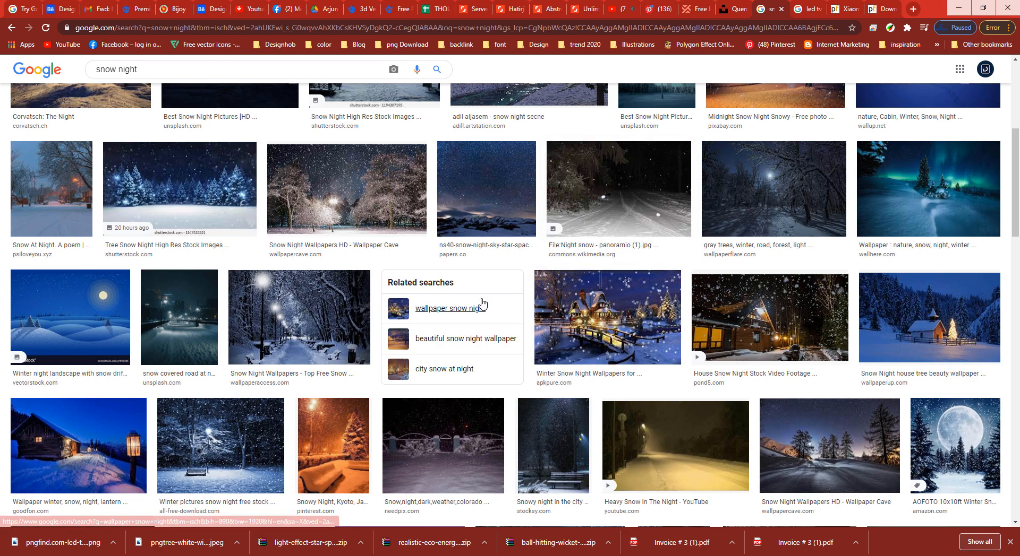
scroll(482, 303, "down", 3)
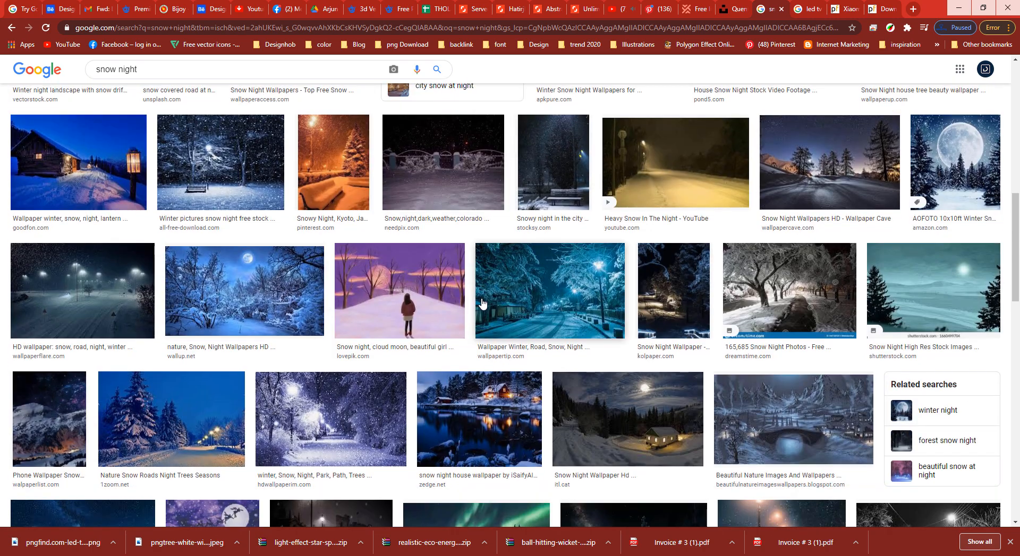
scroll(482, 303, "down", 5)
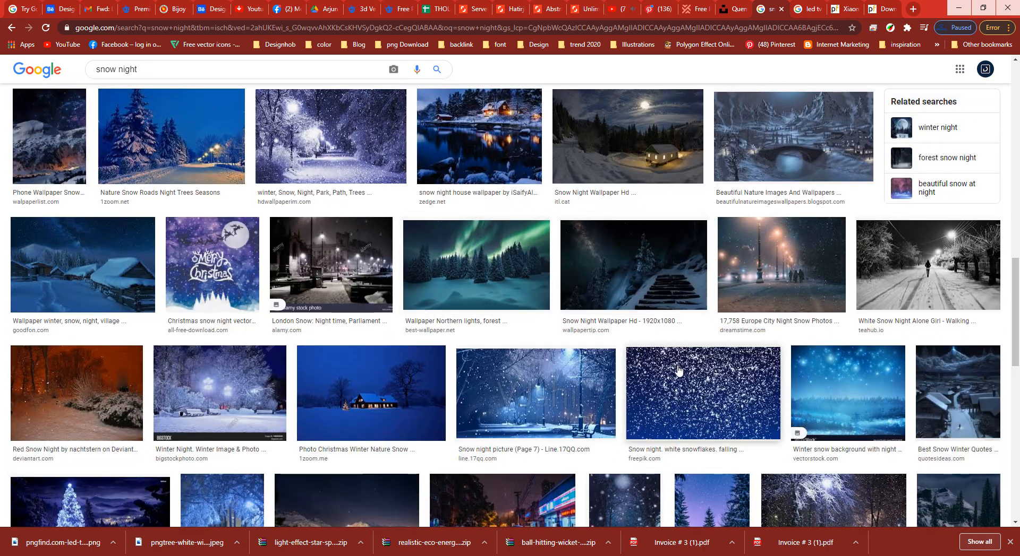
left_click(683, 374)
scroll(754, 197, "down", 3)
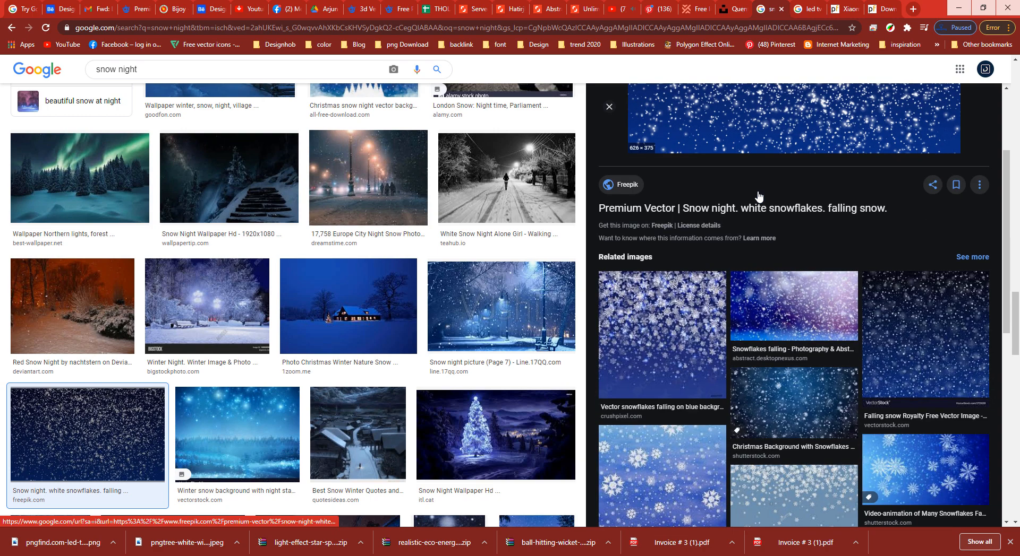
scroll(758, 196, "down", 5)
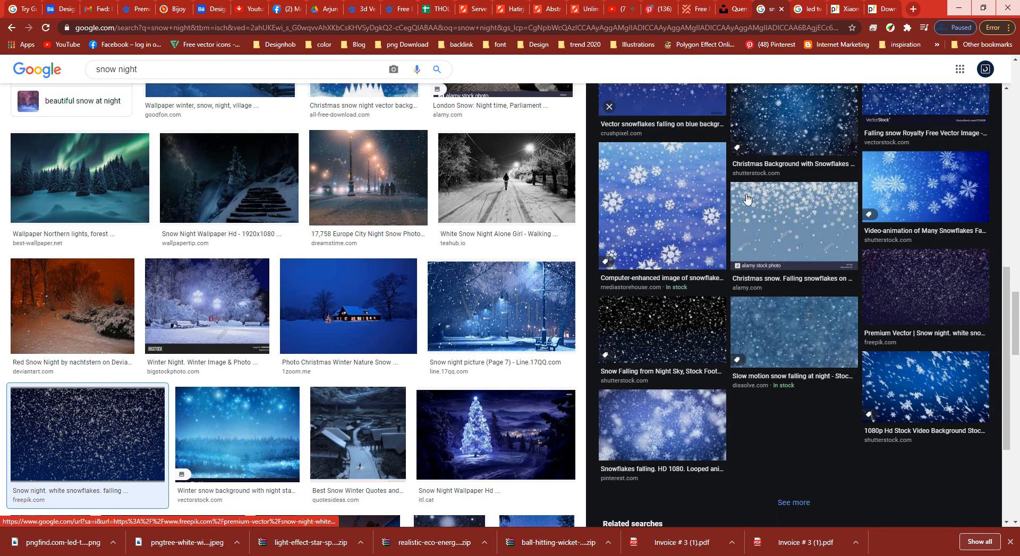
scroll(746, 199, "down", 5)
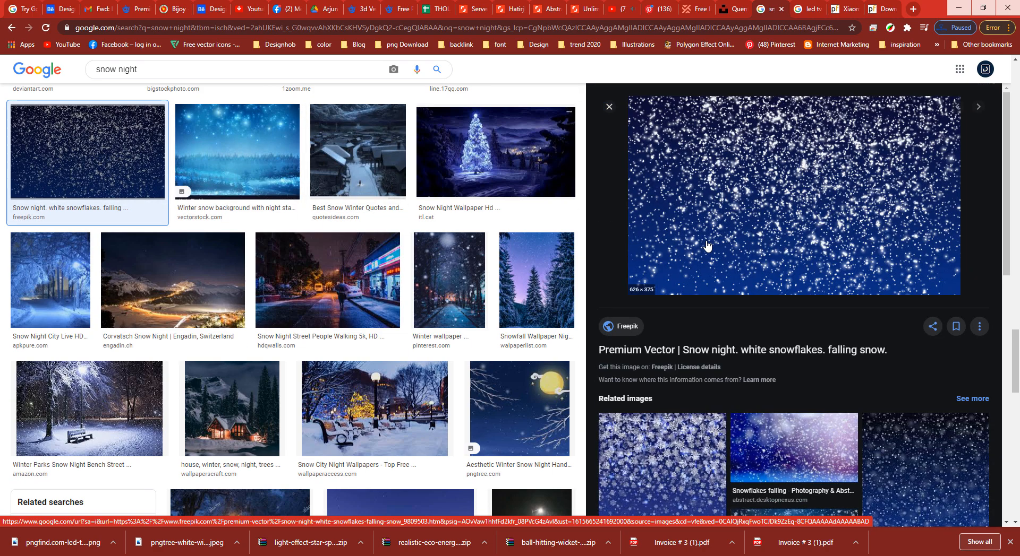
scroll(778, 249, "down", 6)
right_click(769, 198)
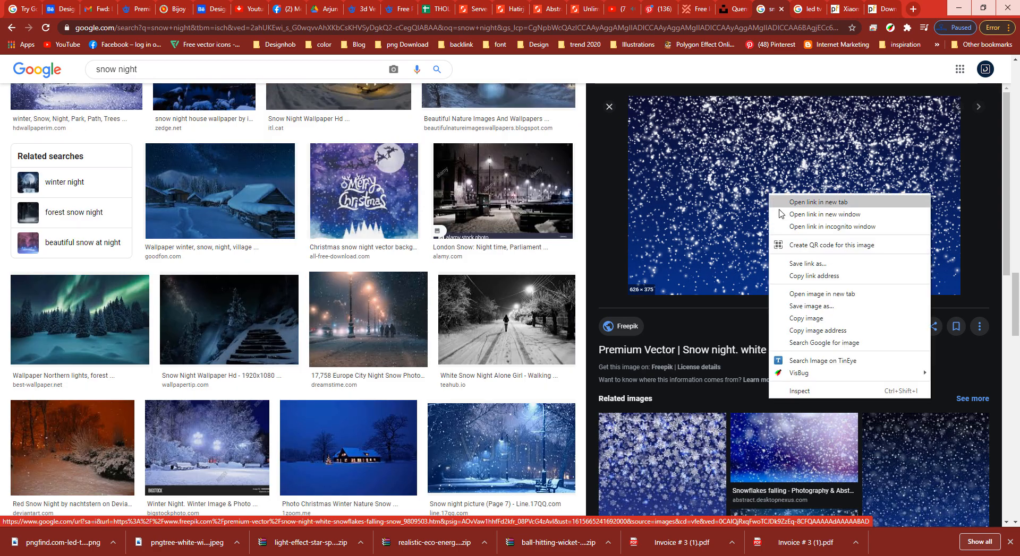
left_click(800, 319)
Switch back to Photoshop, paste the copied snow image above the background mountain layer and convert it to a smart object
key("alt+Tab")
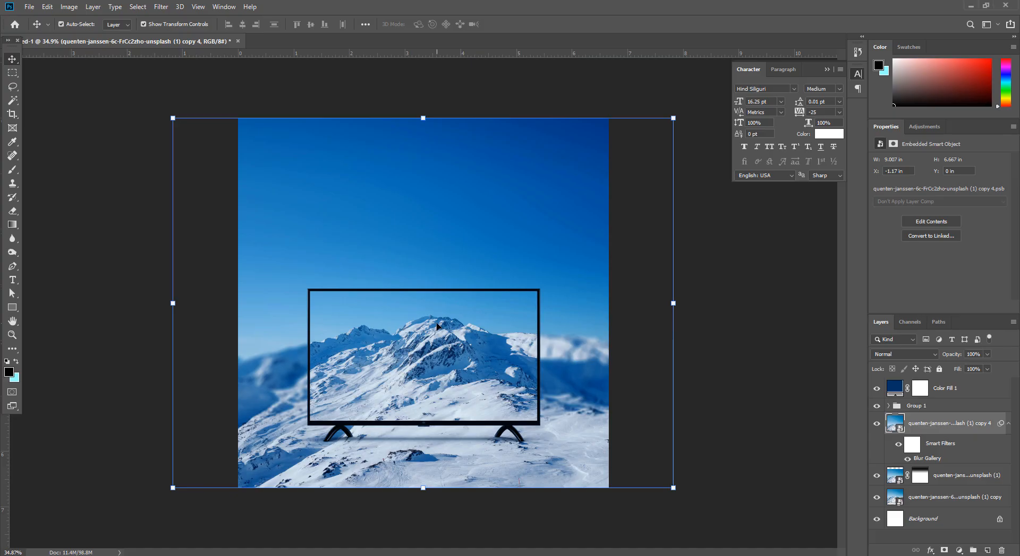
key("ctrl+v")
right_click(908, 424)
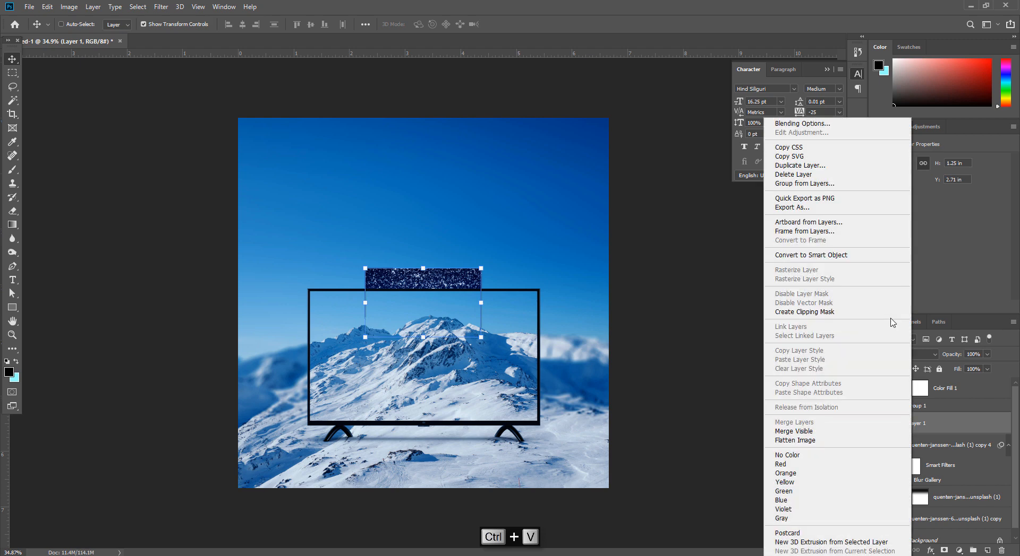
left_click(815, 255)
Scale the pasted snow image to 319.49% so it spans the full canvas width from the canvas's upper edge
left_click_drag(423, 268, 405, 116)
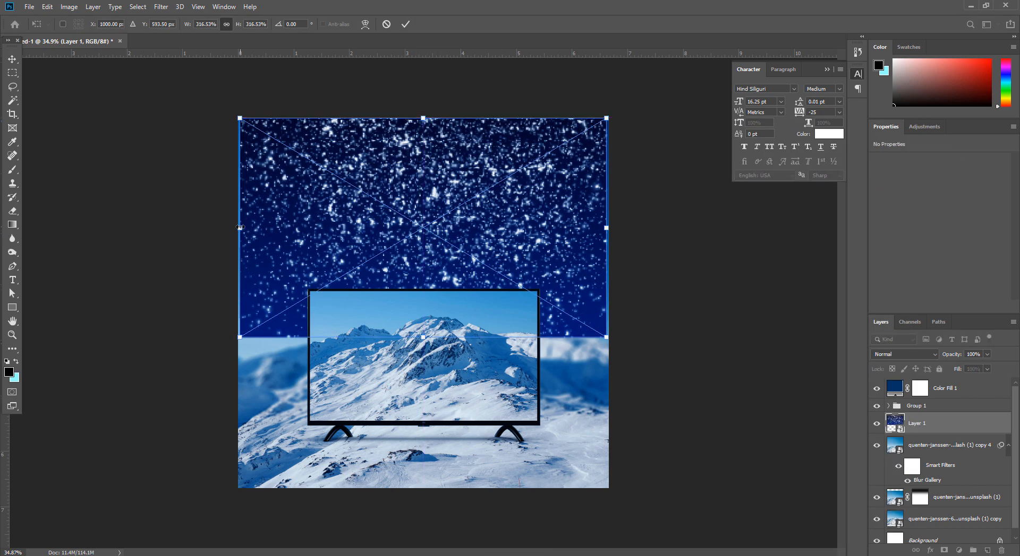
left_click_drag(240, 228, 238, 227)
left_click_drag(606, 228, 613, 228)
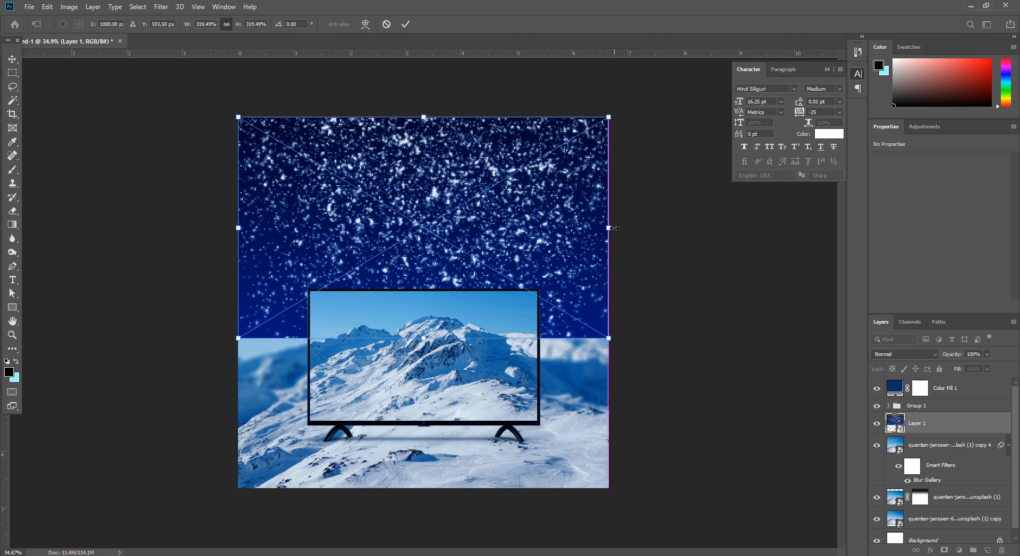
key("Return")
Bring the snow layer to the top of the layer stack and set its blend mode to Screen
key("ctrl+shift+bracketright")
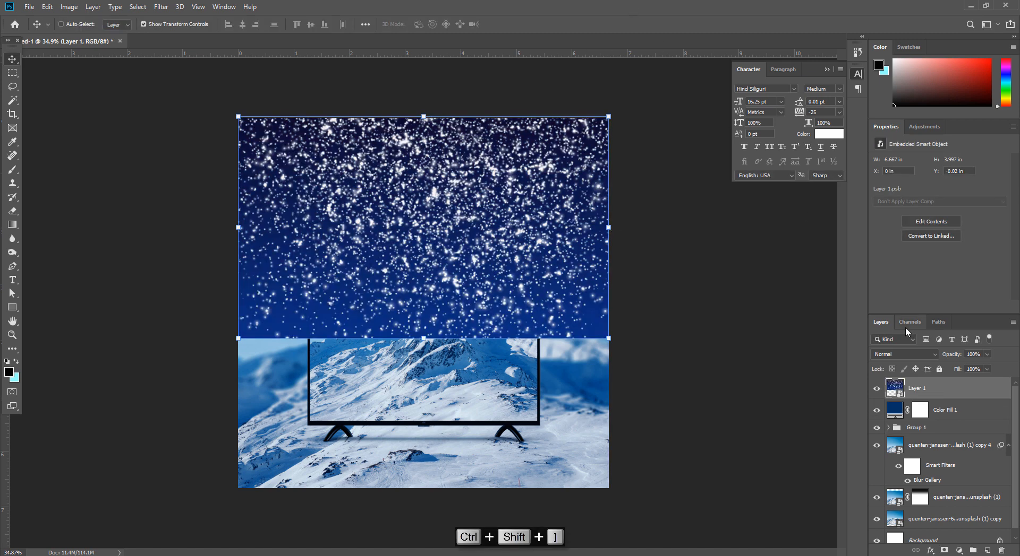
left_click(897, 355)
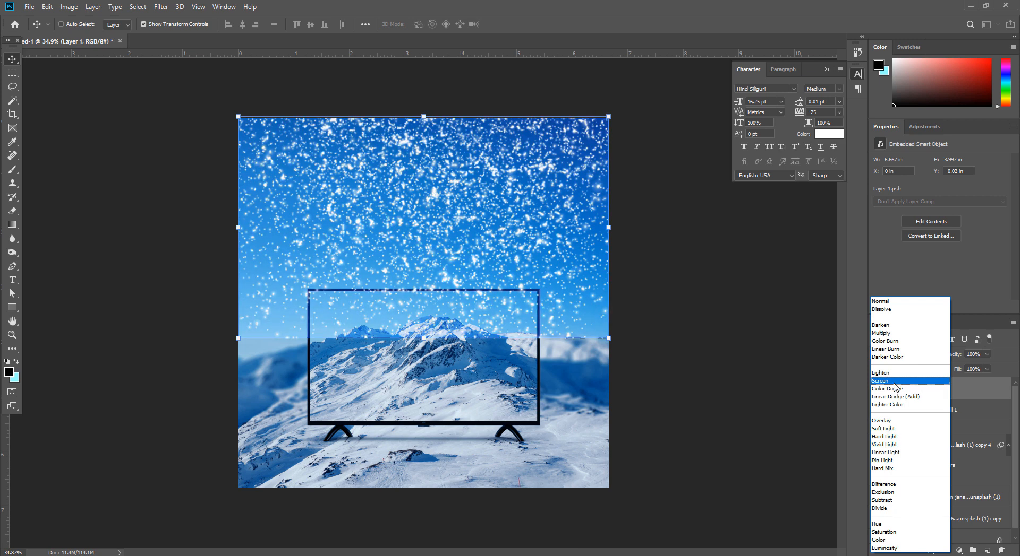
left_click(892, 381)
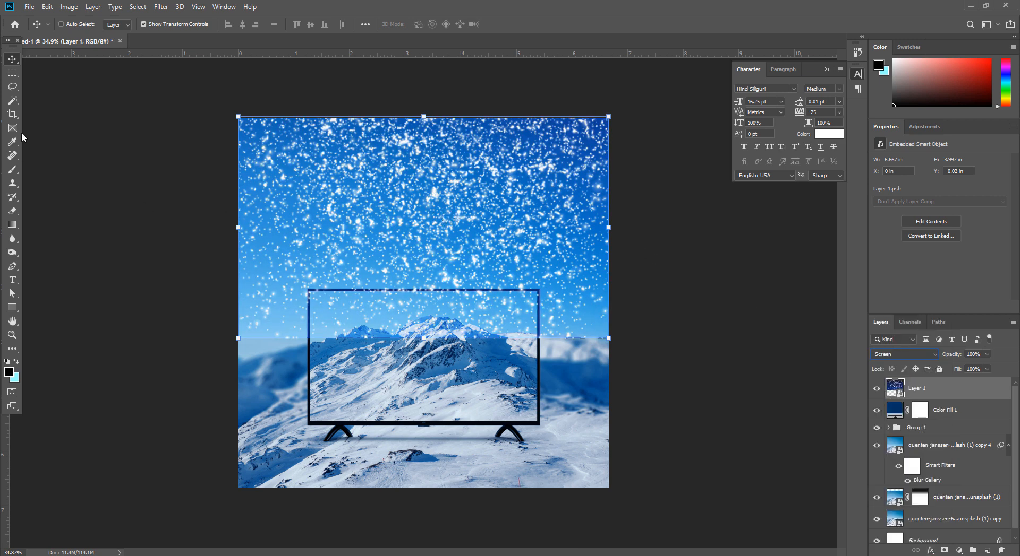
Add a layer mask to the snow layer and fade out its lower part with a vertical black-to-transparent gradient
left_click(944, 550)
left_click(12, 224)
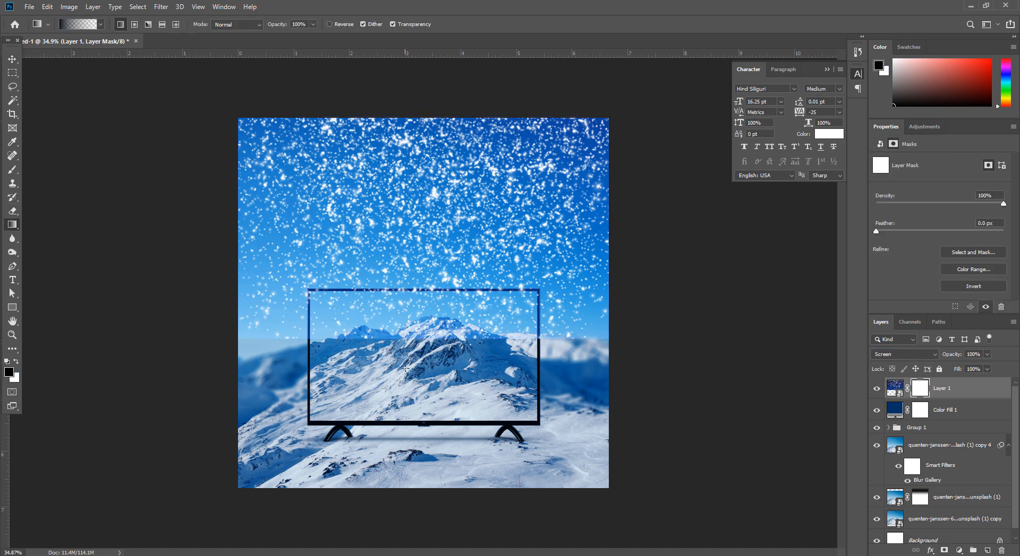
left_click_drag(408, 381, 409, 382)
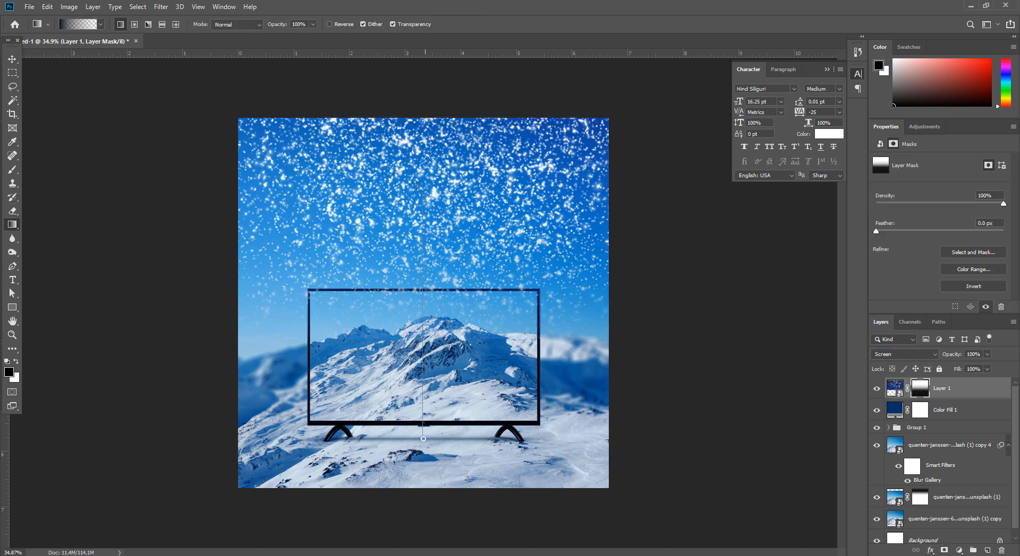
left_click_drag(416, 185, 417, 186)
key("ctrl+space")
left_click_drag(453, 285, 460, 289)
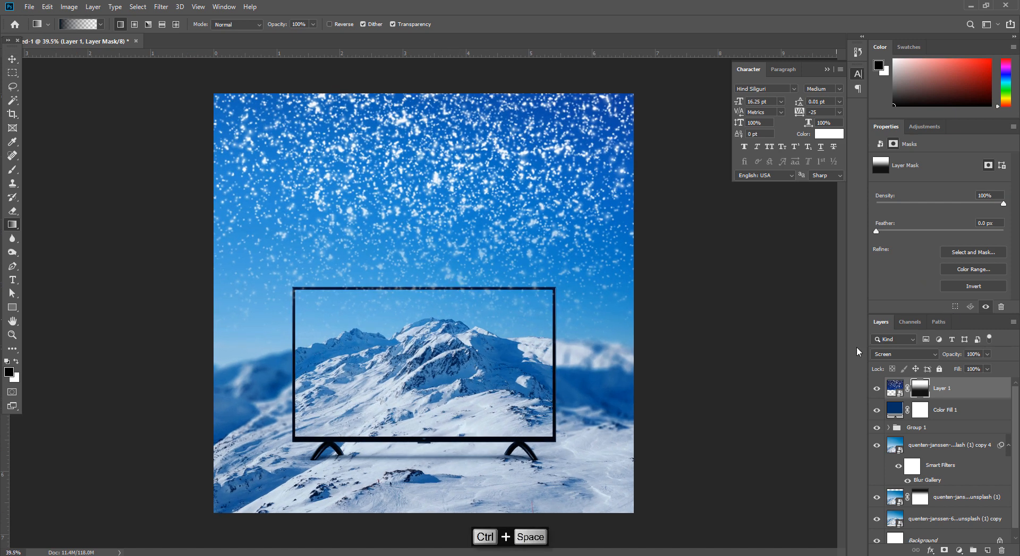
Apply a Gaussian Blur of 3.5 pixels to the snow image and lower the layer's opacity to 45%
left_click(898, 392)
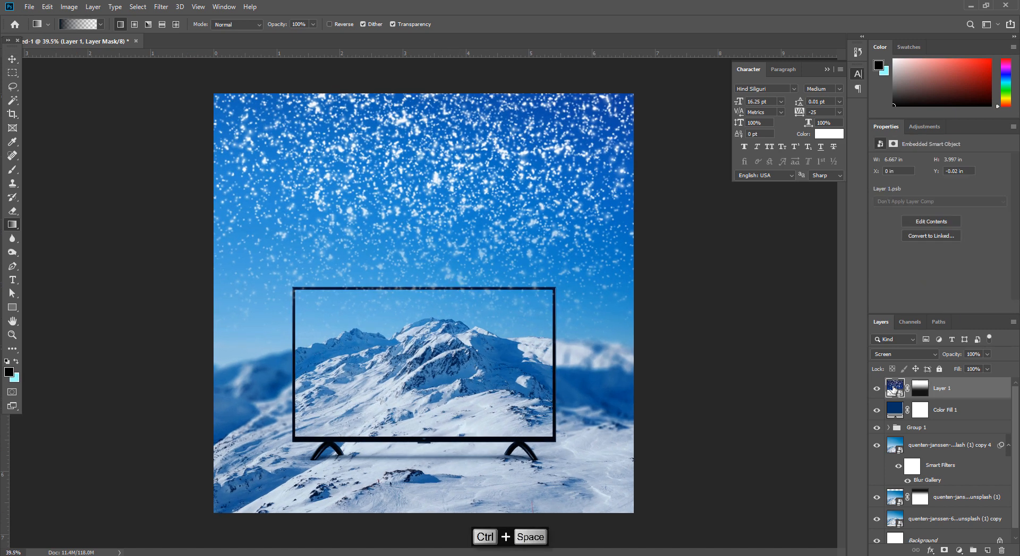
left_click(161, 7)
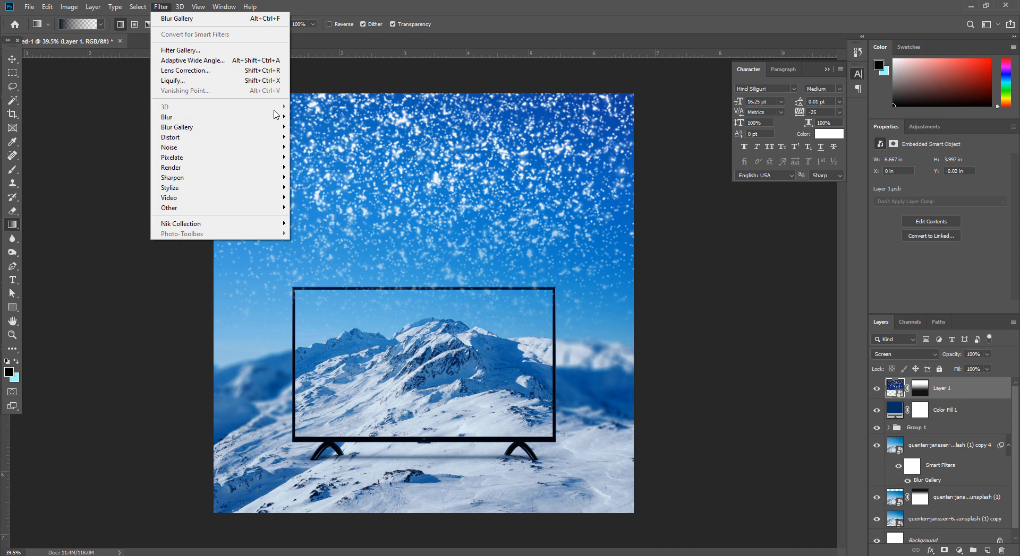
mouse_move(276, 115)
left_click(321, 154)
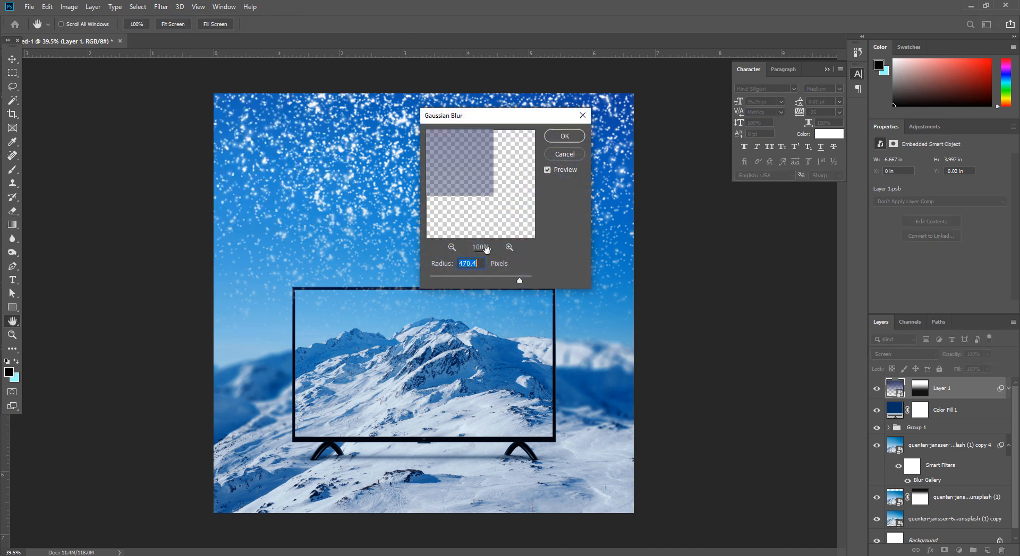
left_click(462, 277)
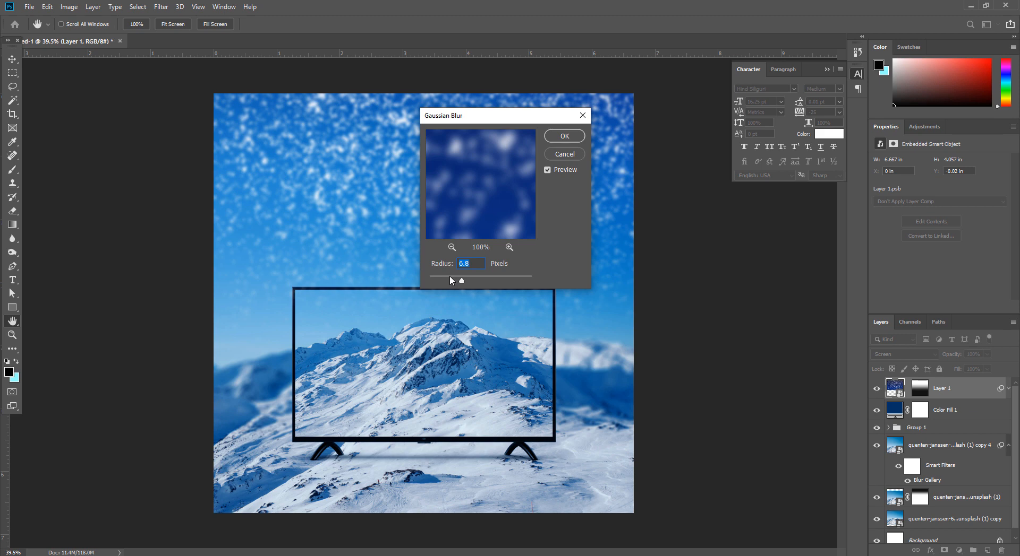
left_click_drag(449, 280, 445, 281)
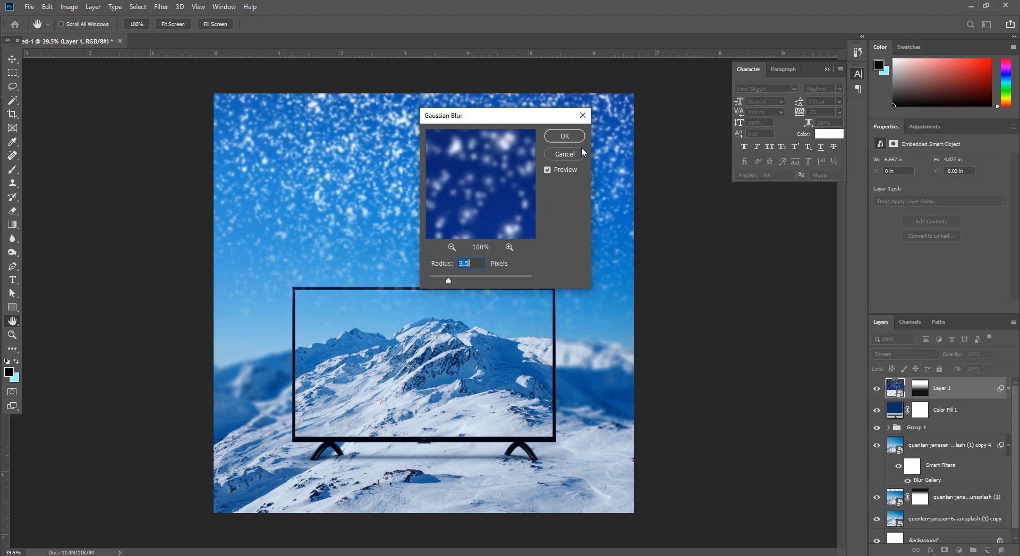
left_click(563, 137)
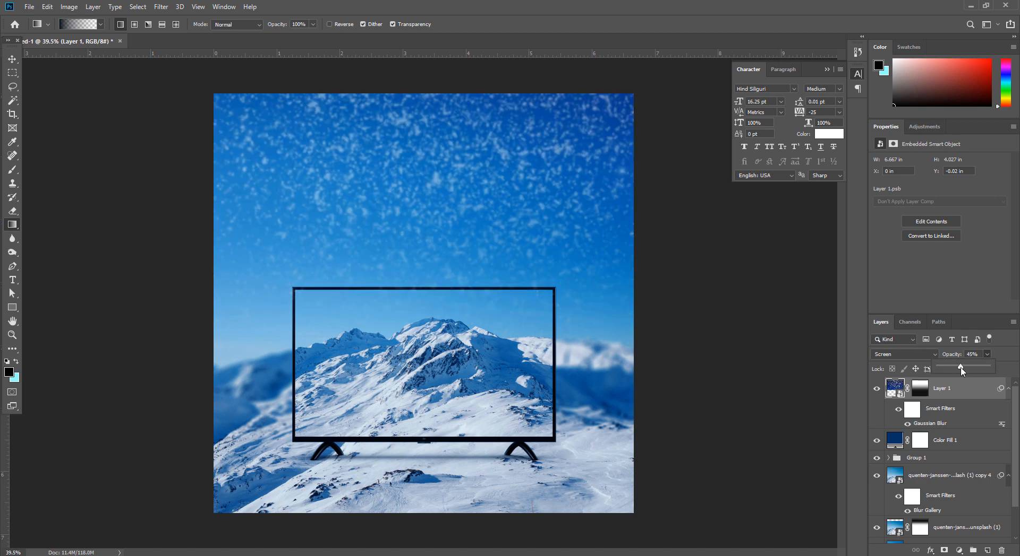
scroll(478, 231, "down", 5)
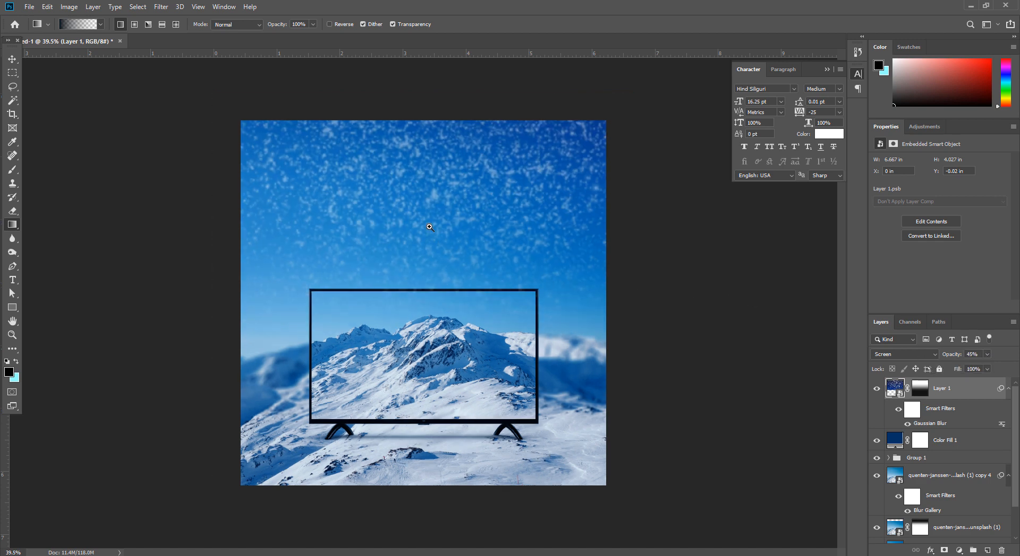
scroll(414, 261, "up", 6)
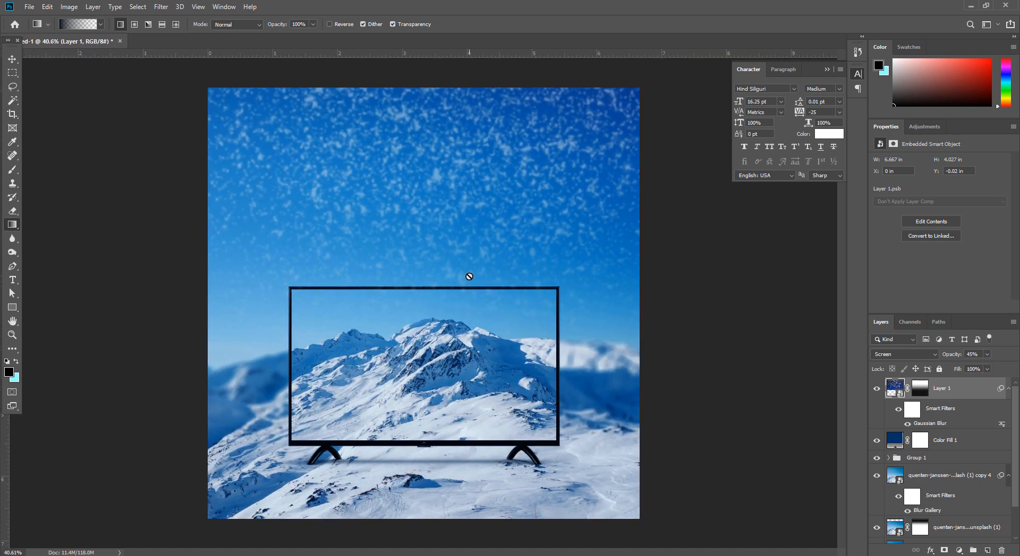
Duplicate the dark blue Soft Light color fill layer to deepen the blue tint
key("shift+alt+f")
left_click(895, 447)
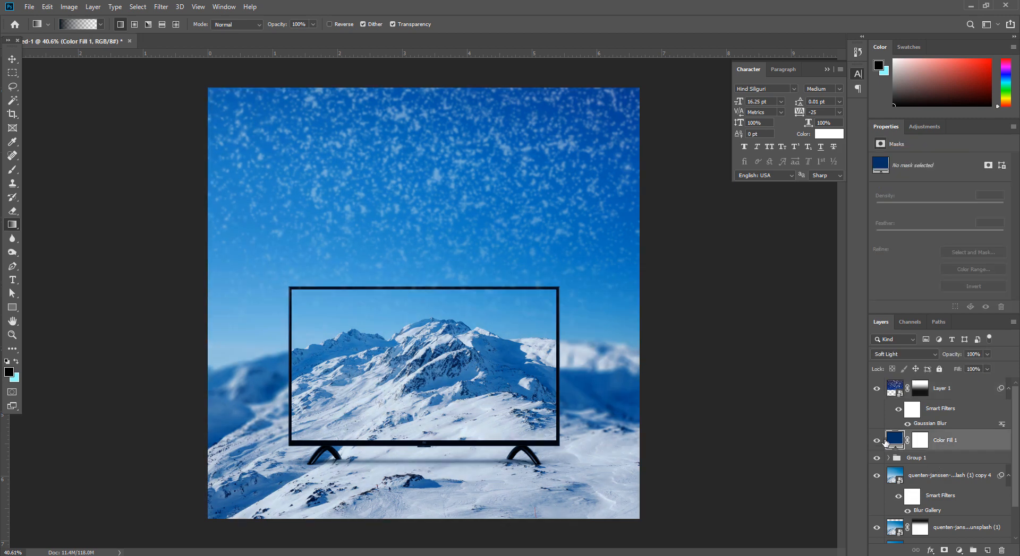
double_click(884, 442)
left_click(884, 237)
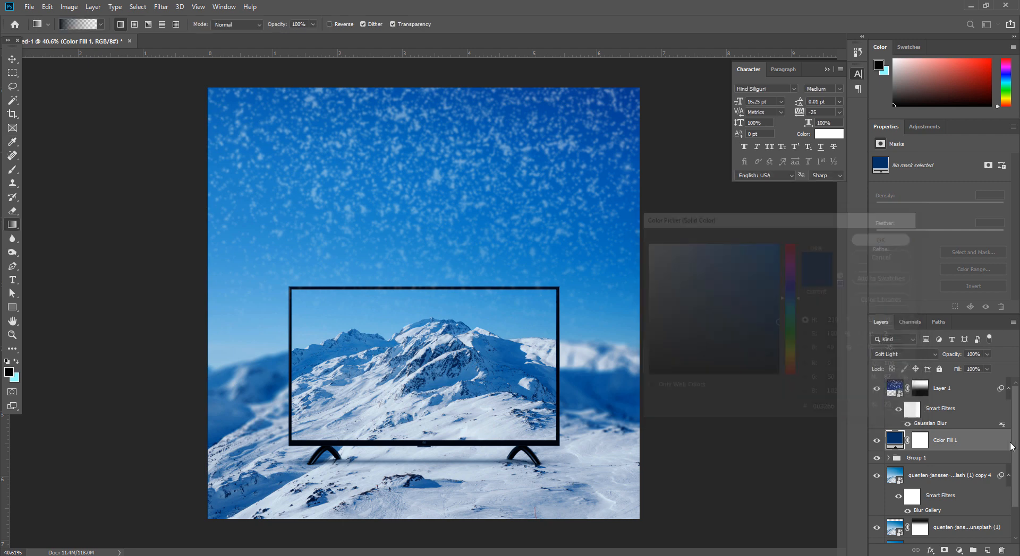
left_click_drag(980, 446, 987, 549)
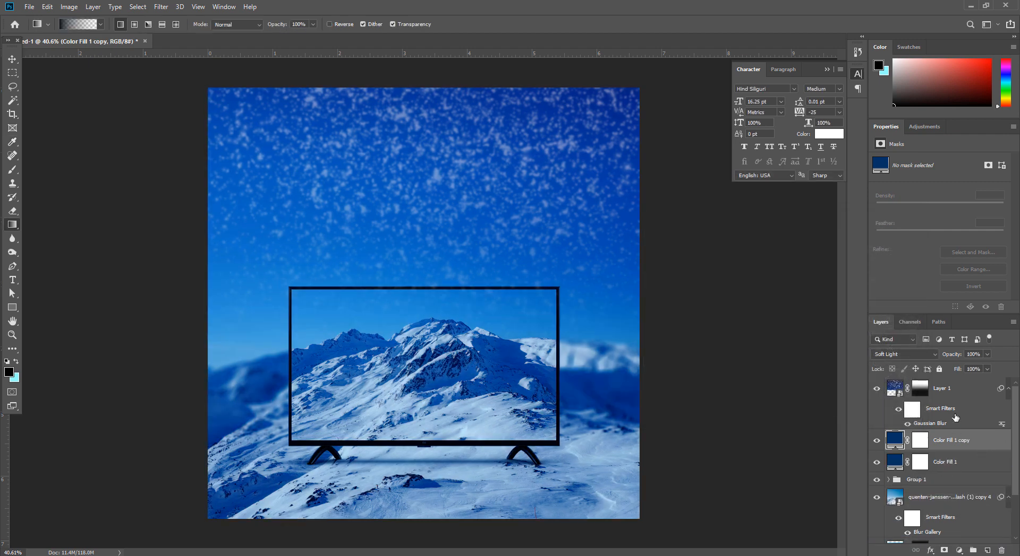
Raise the snow layer's opacity to 82% and enlarge the snow image to 123% from its top center
left_click(949, 389)
left_click_drag(987, 359, 1002, 371)
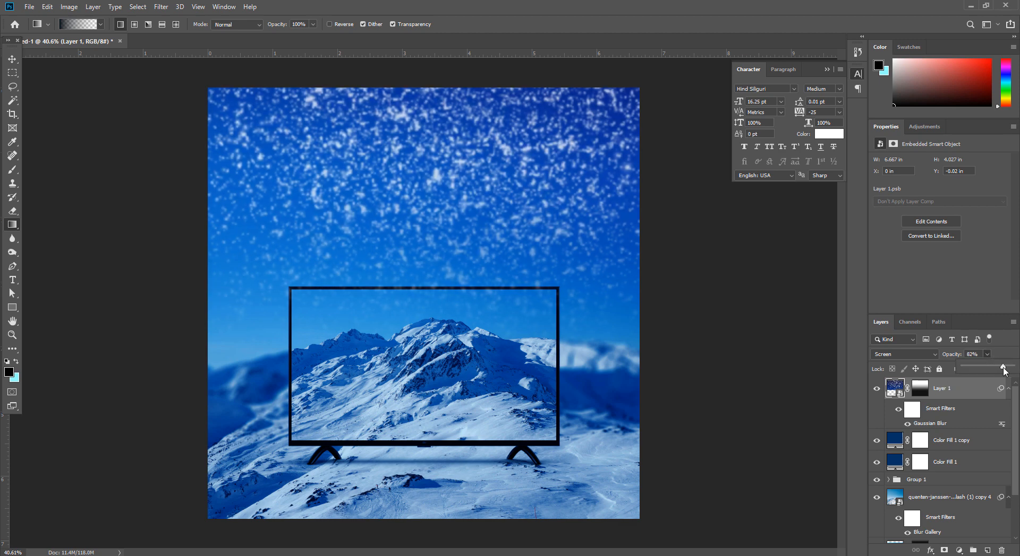
left_click(12, 59)
key("ctrl+t")
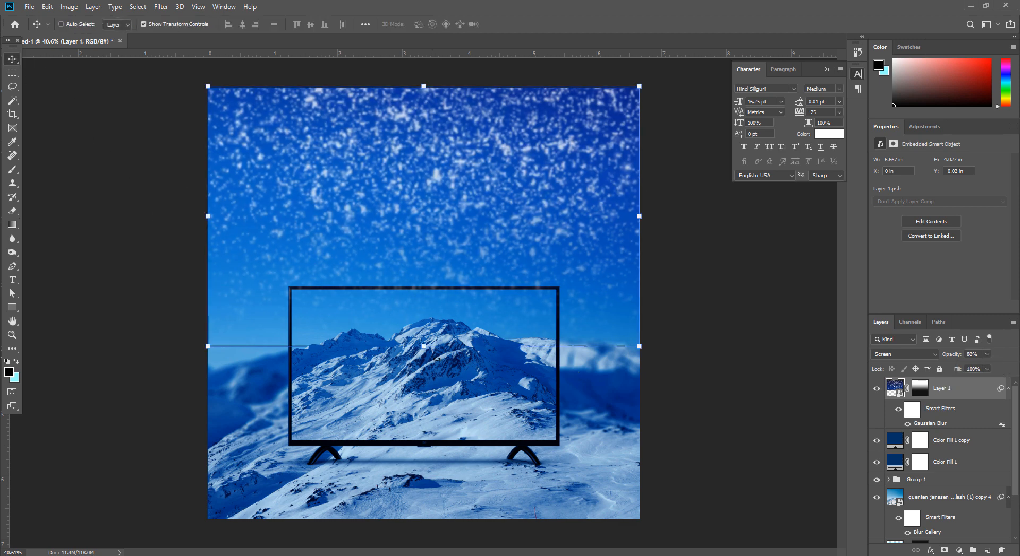
left_click_drag(423, 351, 412, 408)
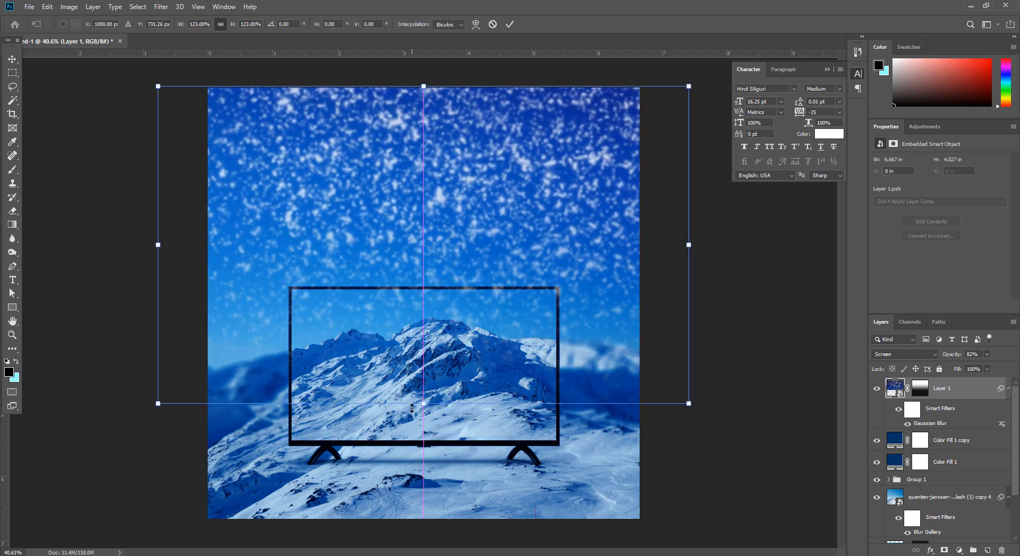
key("Return")
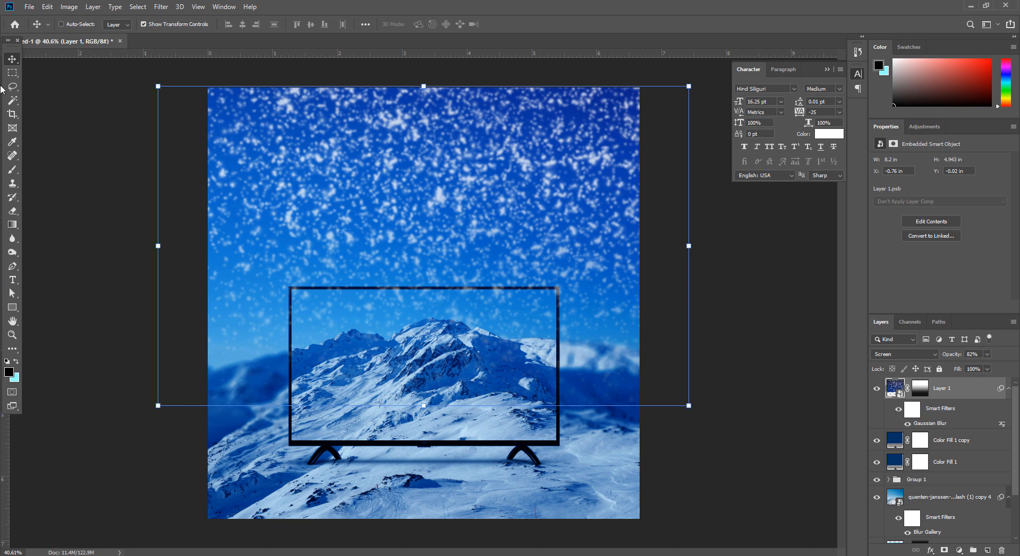
Lower the snow layer's opacity to 42%
left_click(12, 73)
key("ctrl+space")
mouse_move(392, 294)
left_mouse_down()
mouse_move(329, 293)
mouse_move(376, 294)
left_mouse_up()
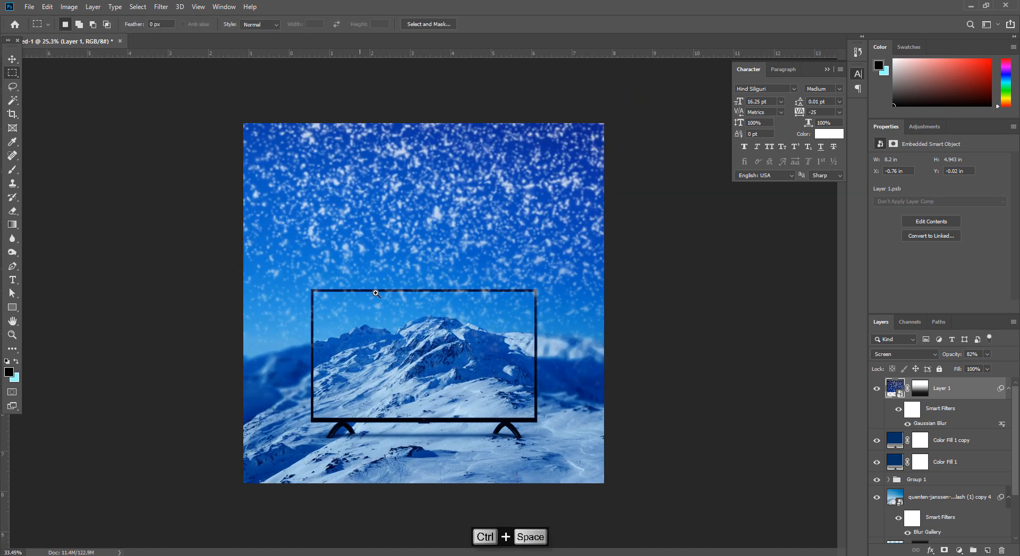
left_click(986, 354)
left_click_drag(988, 367, 968, 368)
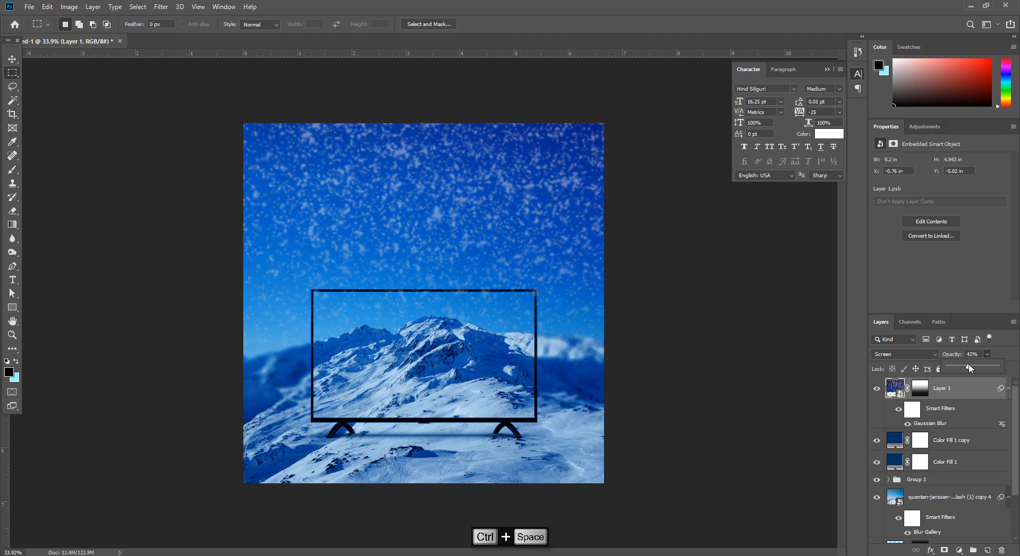
scroll(454, 349, "down", 3)
scroll(454, 349, "up", 3)
left_click_drag(454, 349, 466, 349)
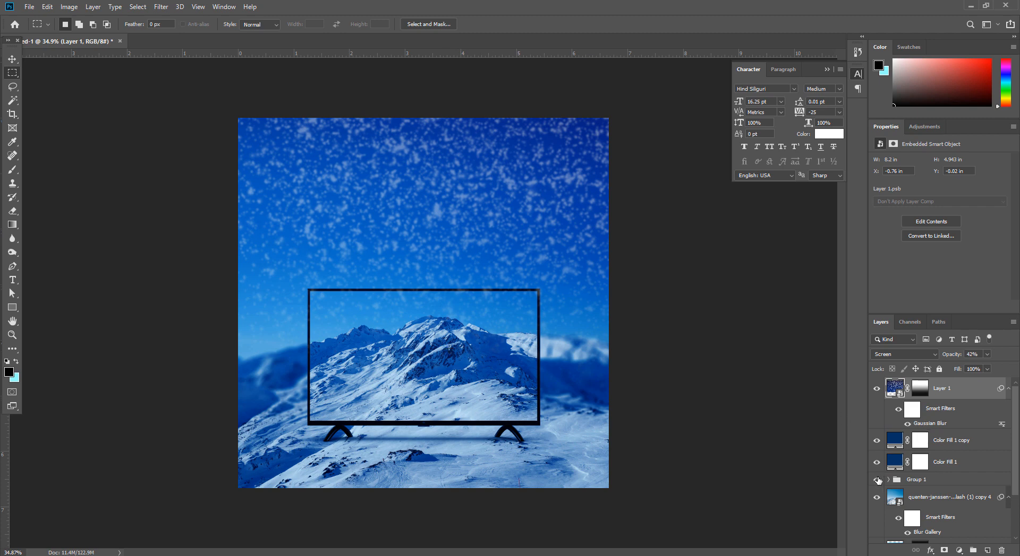
Move the TV group to the top of the layer stack, above the snow and color fill layers
left_click(876, 481)
left_click(877, 481)
left_click(908, 480)
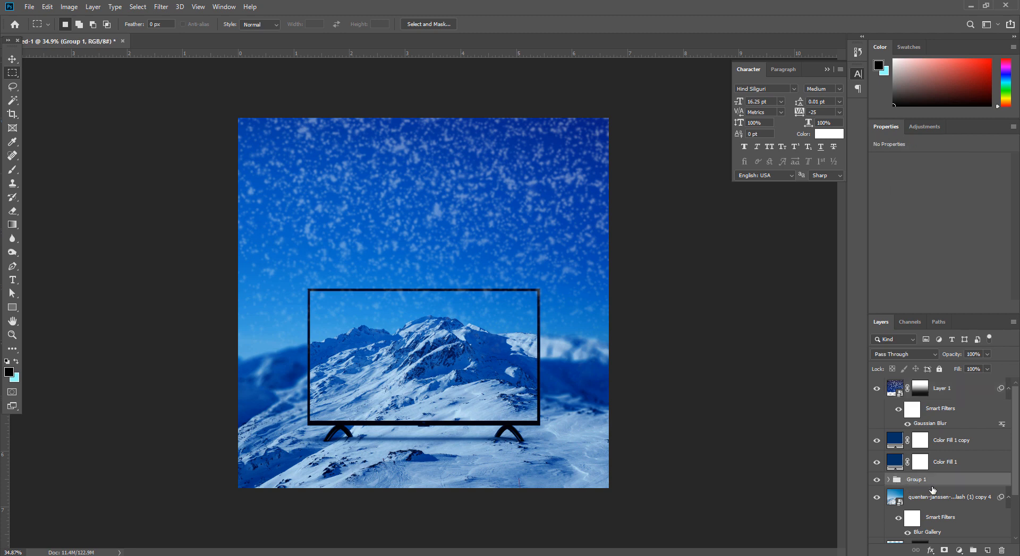
key("ctrl+shift+bracketright")
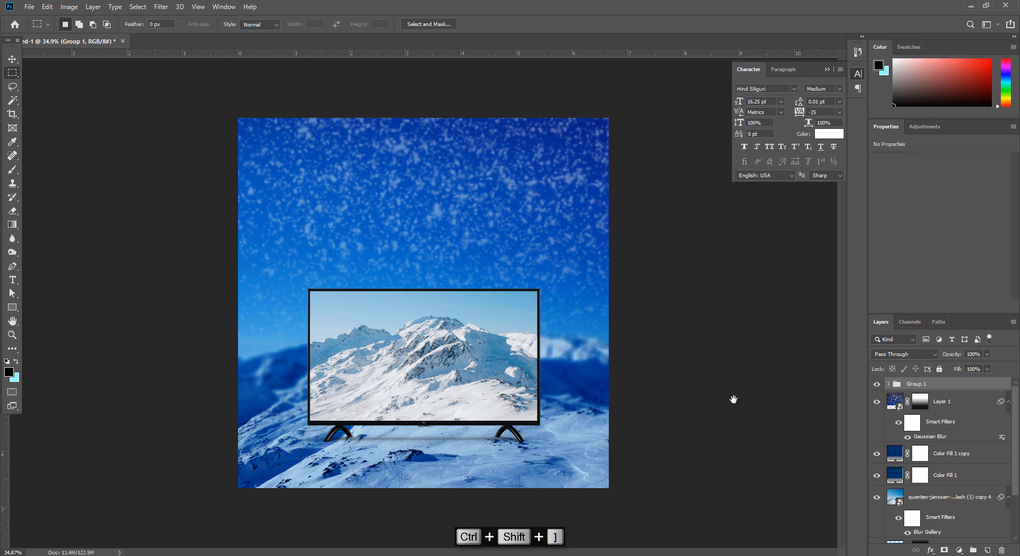
left_click_drag(381, 351, 365, 407)
left_click_drag(519, 373, 480, 374)
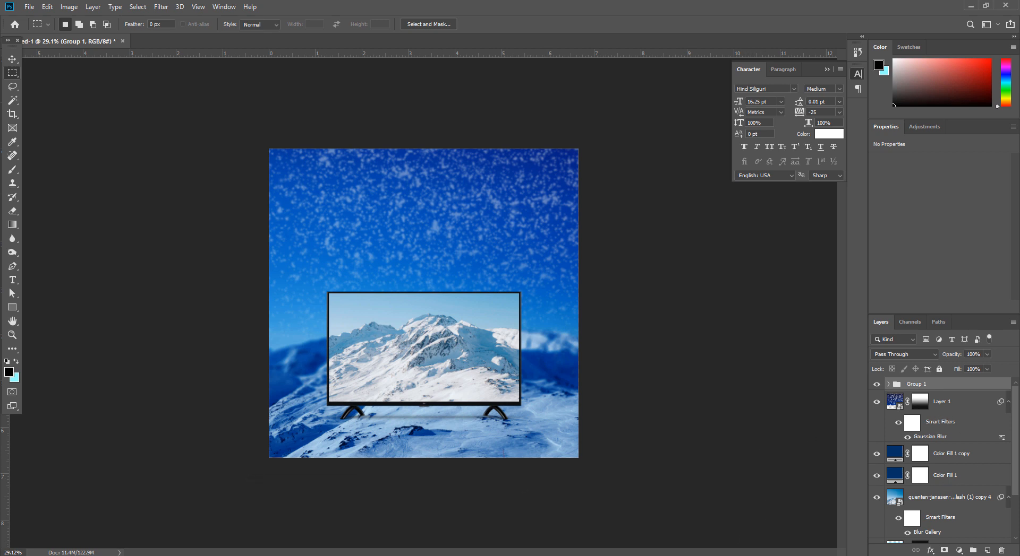
Switch to Chrome and search Google Images for "mi tv"
mouse_move(539, 555)
left_click(297, 555)
scroll(452, 304, "up", 12)
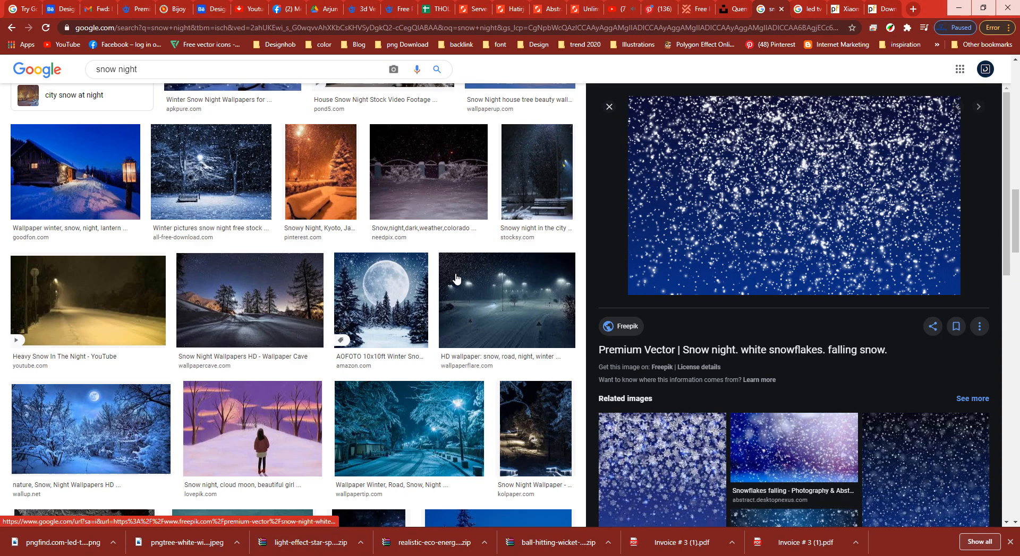
triple_click(155, 64)
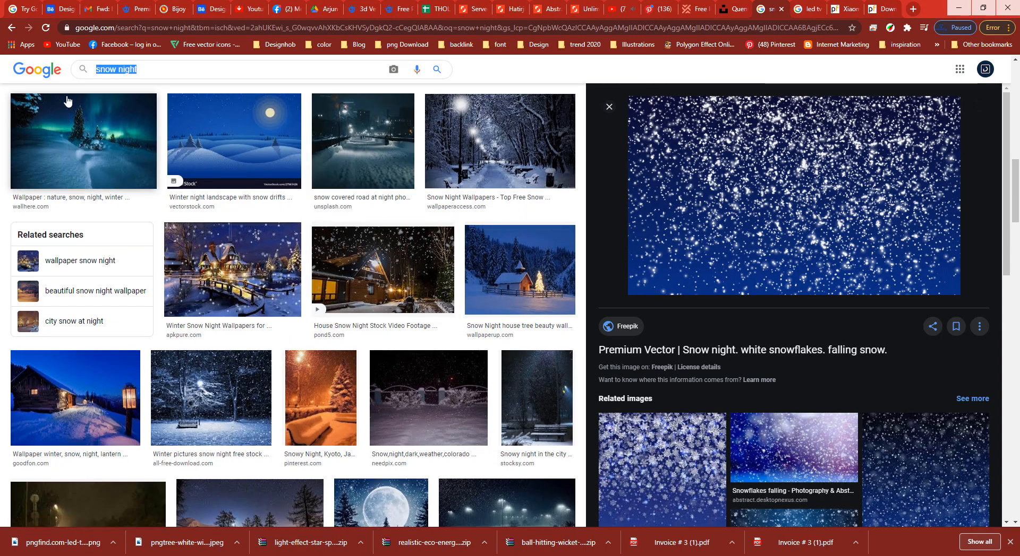
type("mi tv")
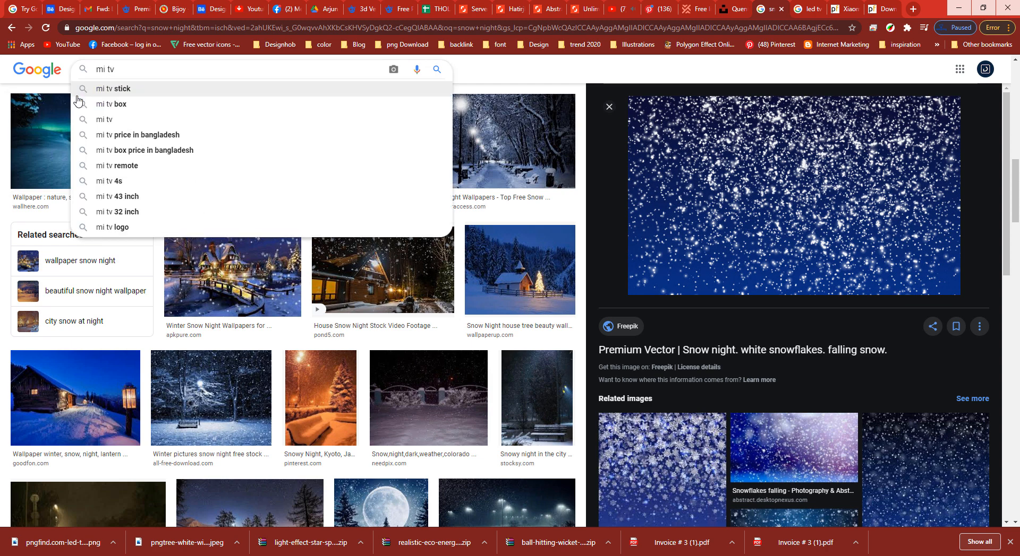
key("Return")
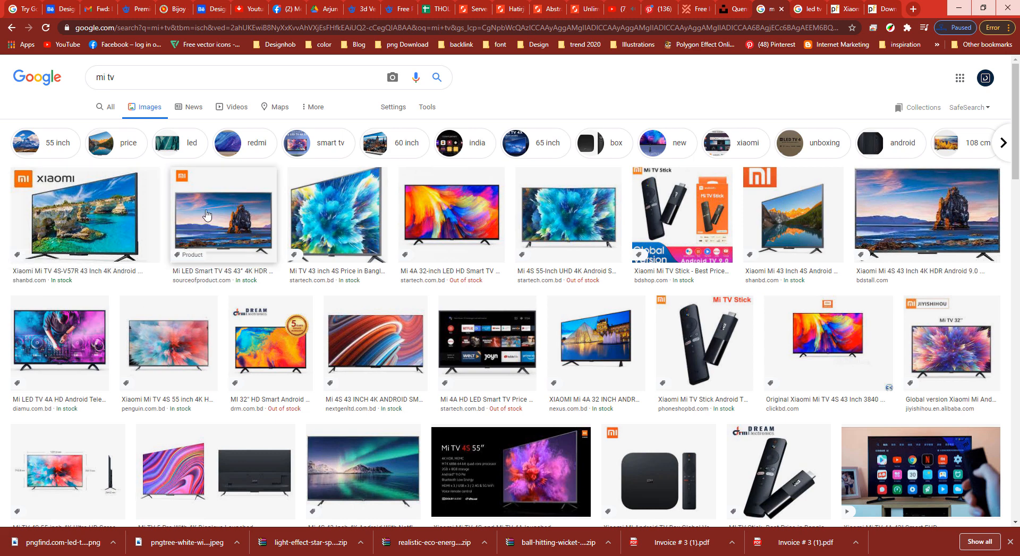
Open the Star Tech product page of the Mi 4S TV and copy "Mi 4S 43 Inch 4K" from its title
left_click(311, 218)
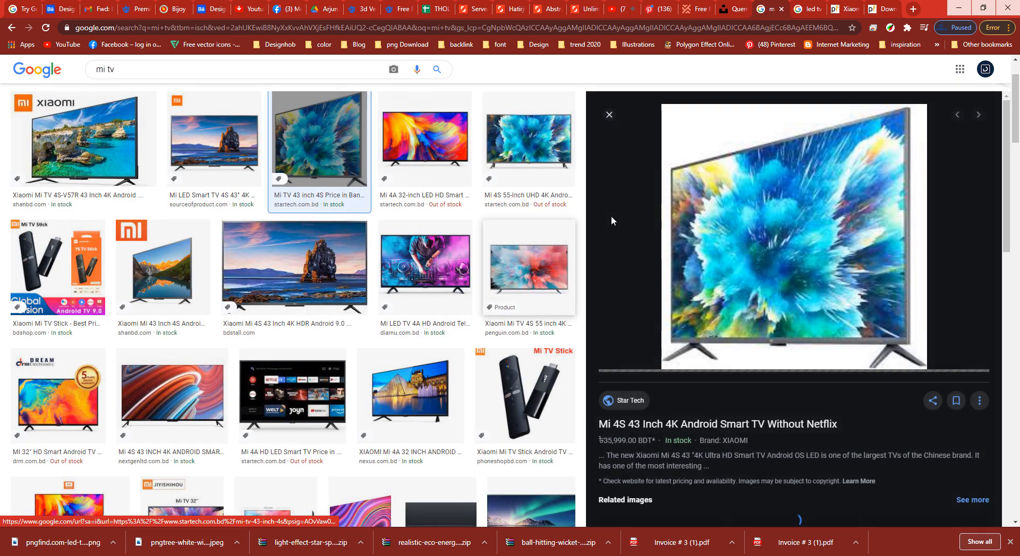
left_click(610, 218)
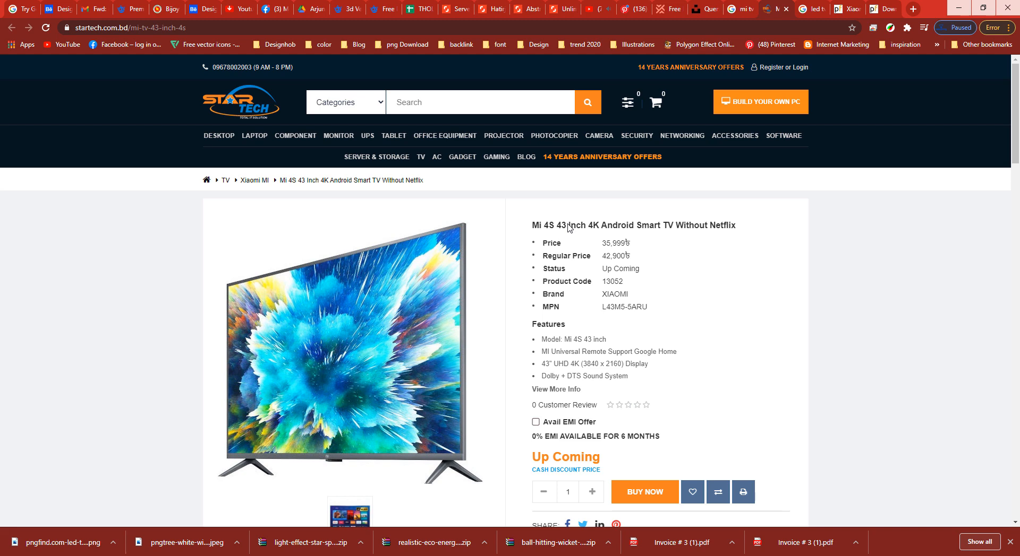
mouse_move(599, 136)
mouse_move(604, 229)
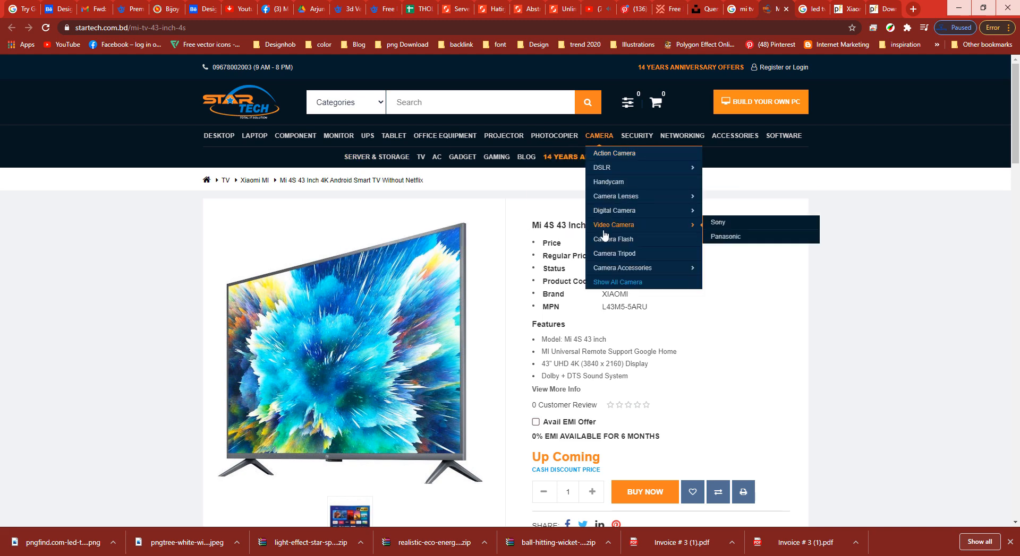
left_click_drag(533, 225, 598, 229)
right_click(593, 227)
left_click(611, 234)
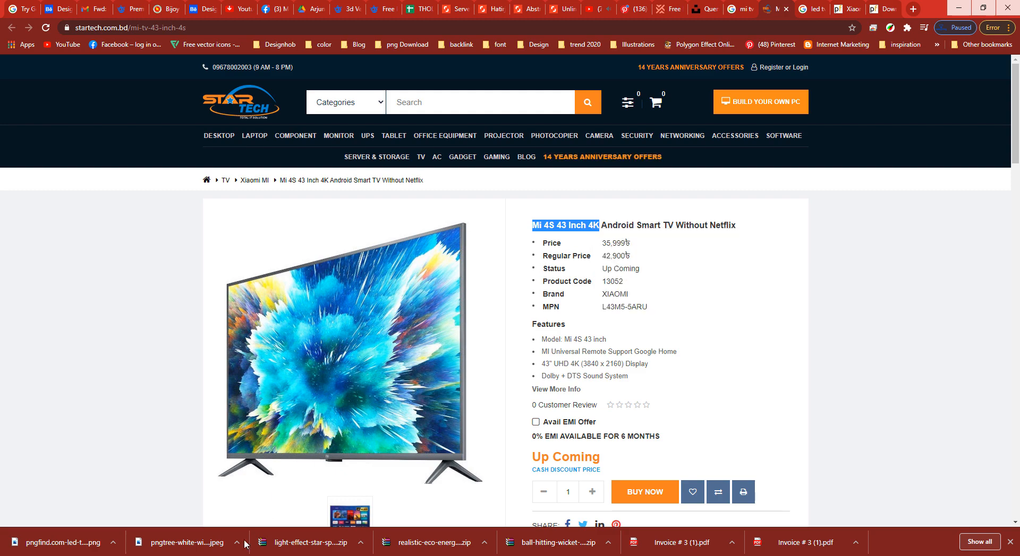
Switch back to Photoshop and hide the duplicated color fill layer
key("alt+Tab")
left_click(13, 280)
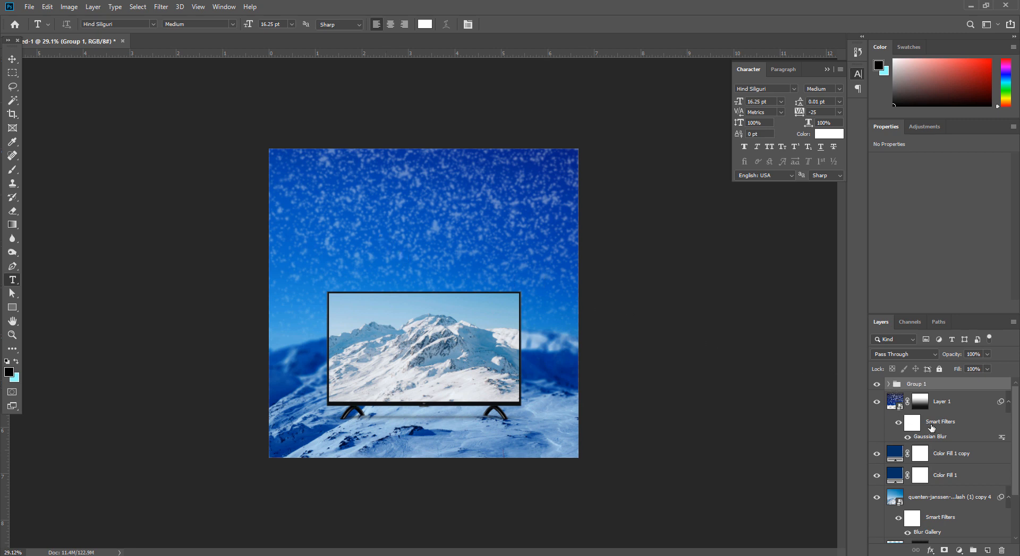
left_click(881, 454)
left_click(877, 454)
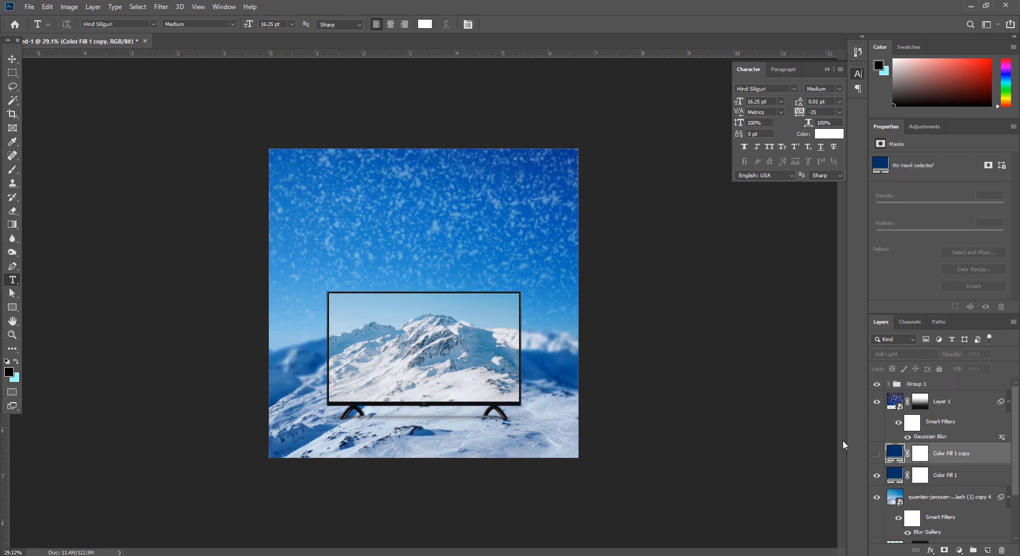
Paste "Mi 4S 43 Inch 4K" as text in the sky above the TV and bring its layer to the top of the stack
left_click(381, 229)
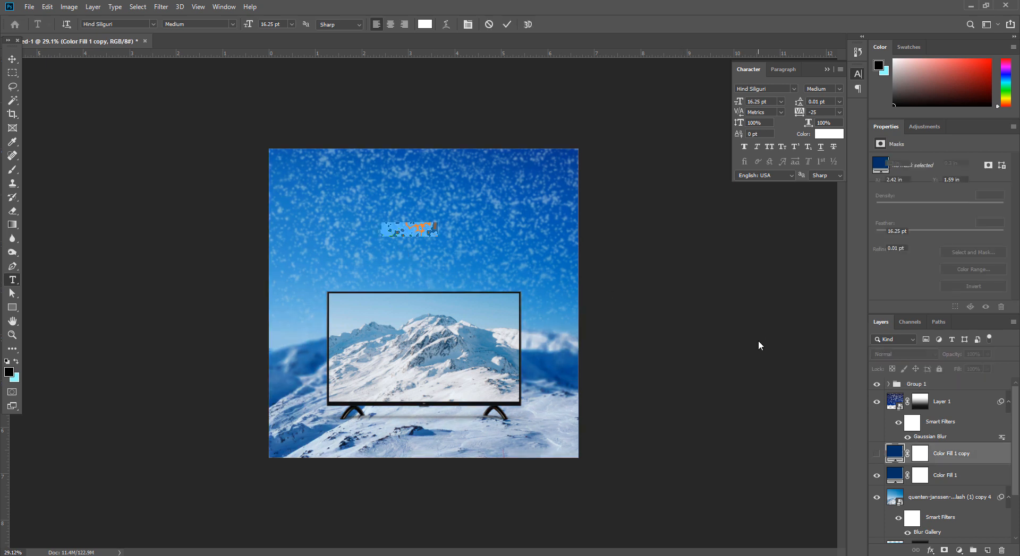
key("ctrl+v")
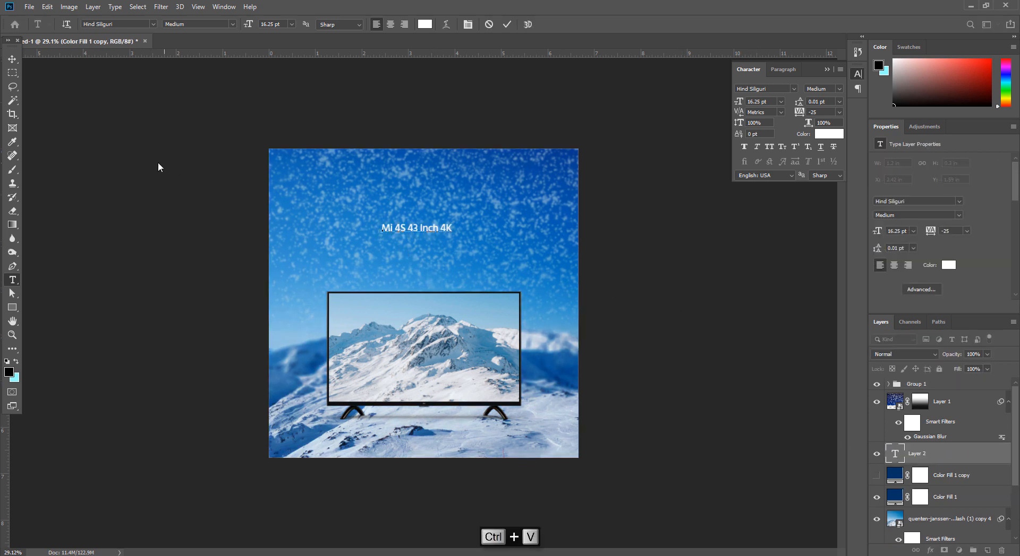
left_click(15, 60)
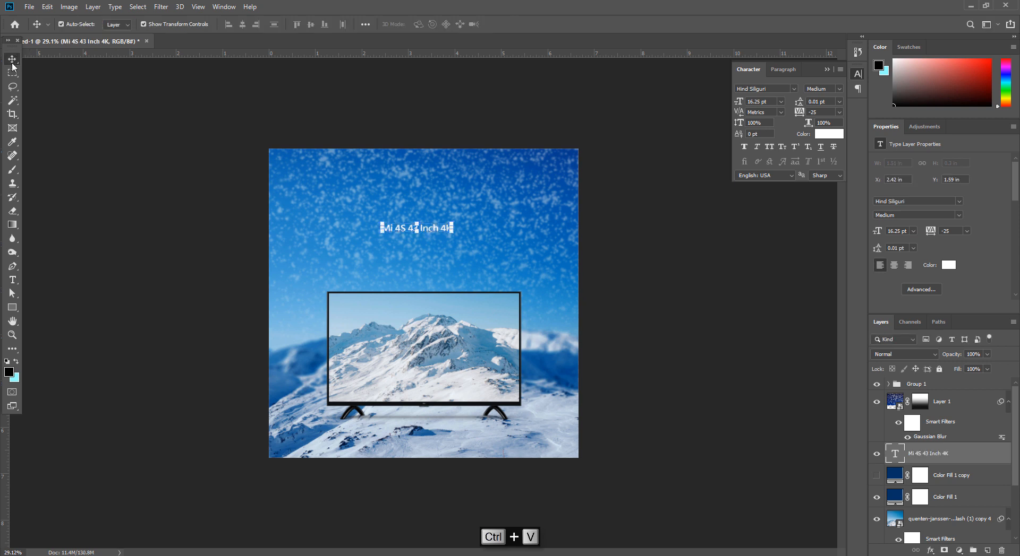
key("ctrl+shift+bracketright")
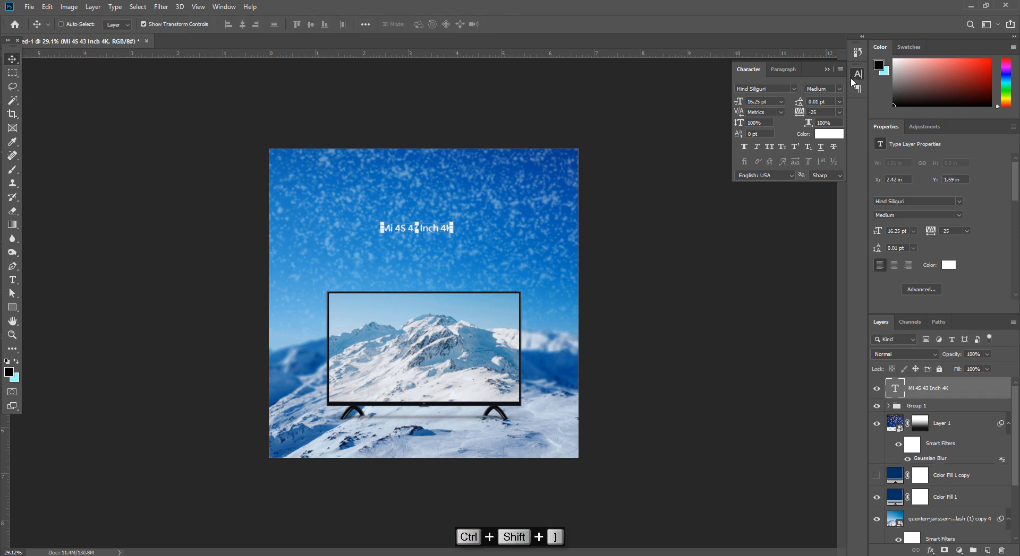
Set the title's font to Saira SemiCondensed and enlarge the text to 243.59%, centered above the TV
left_click(794, 89)
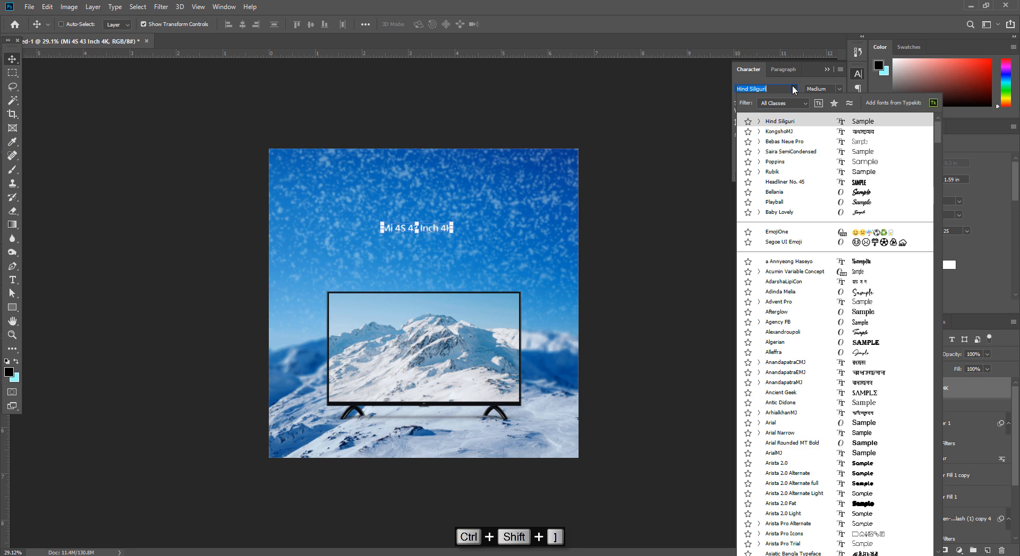
left_click(811, 156)
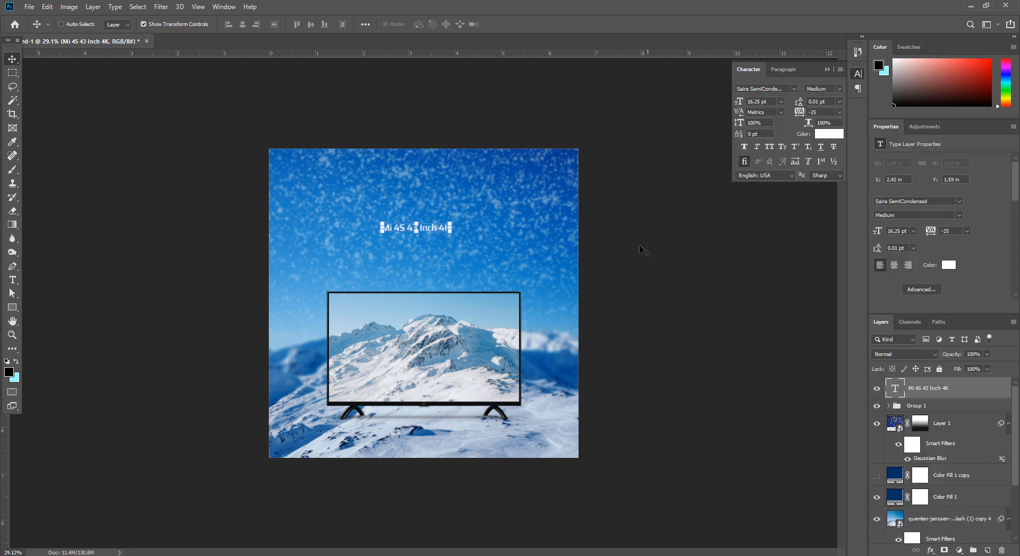
left_click_drag(415, 224, 424, 194)
key("Return")
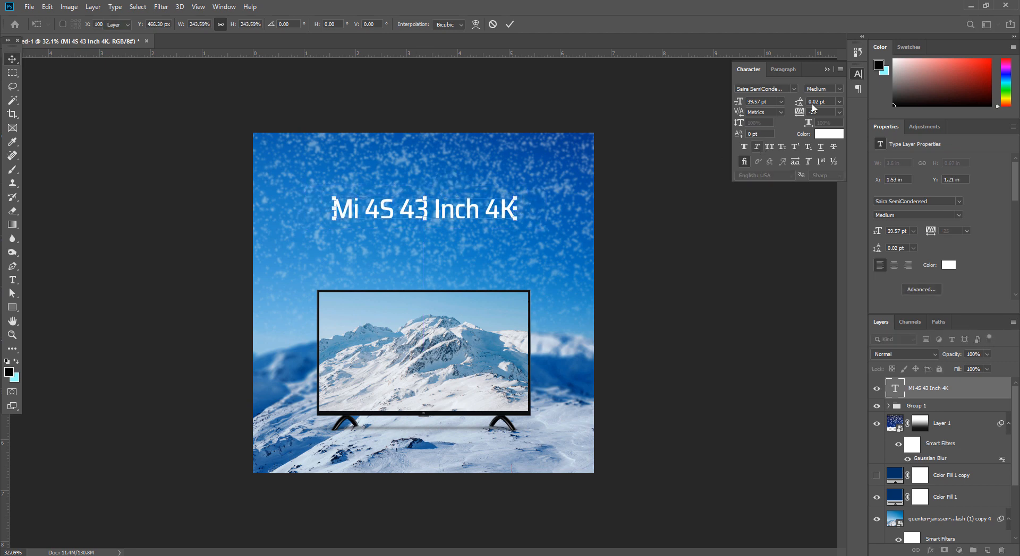
Change the title's font to Bebas Neue Pro in all caps with the Expanded Bold style
left_click(795, 89)
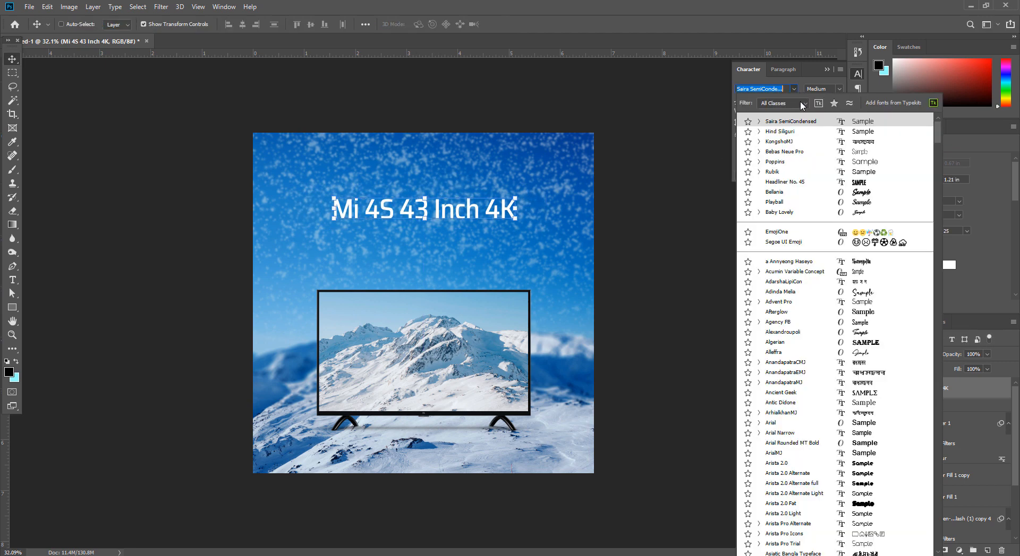
left_click(812, 152)
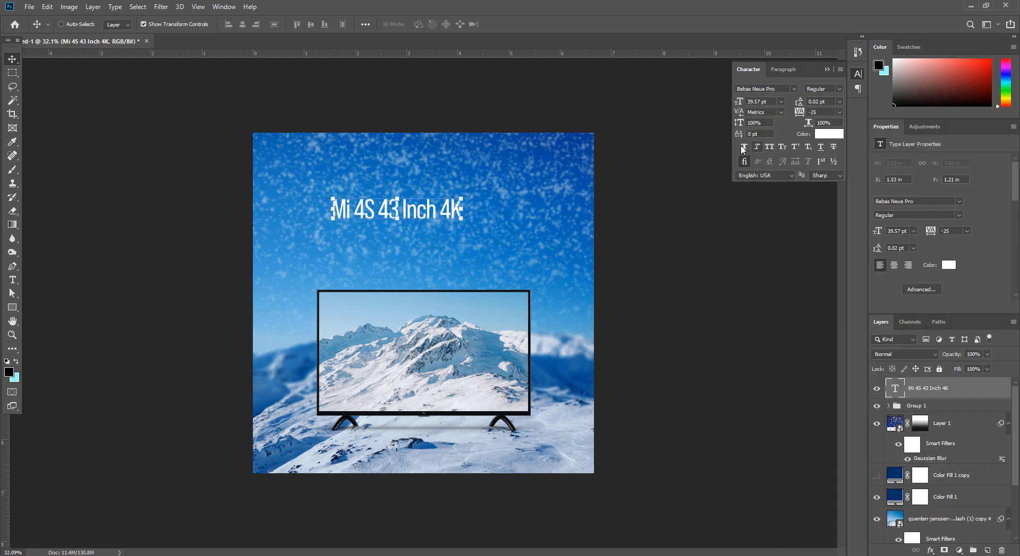
left_click(768, 148)
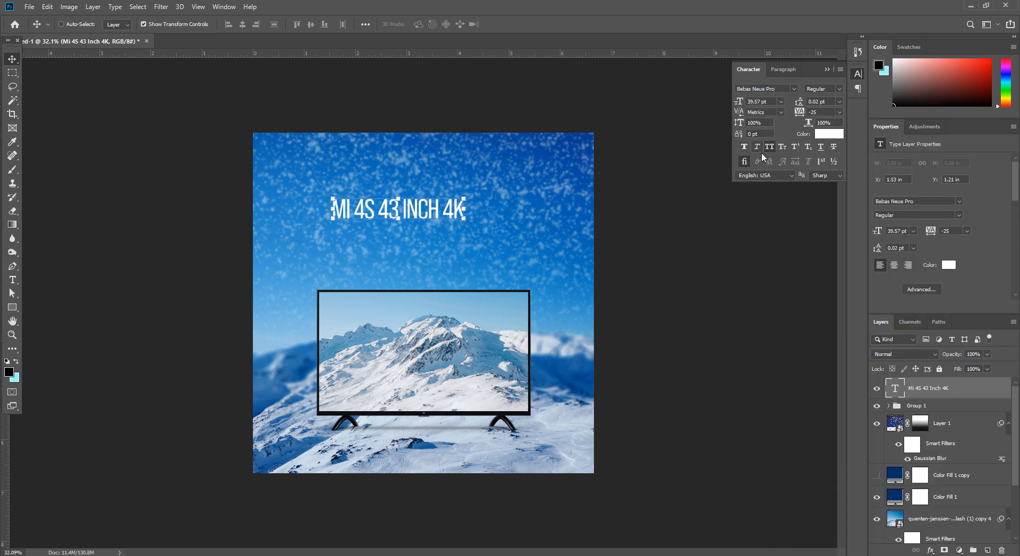
left_click(839, 88)
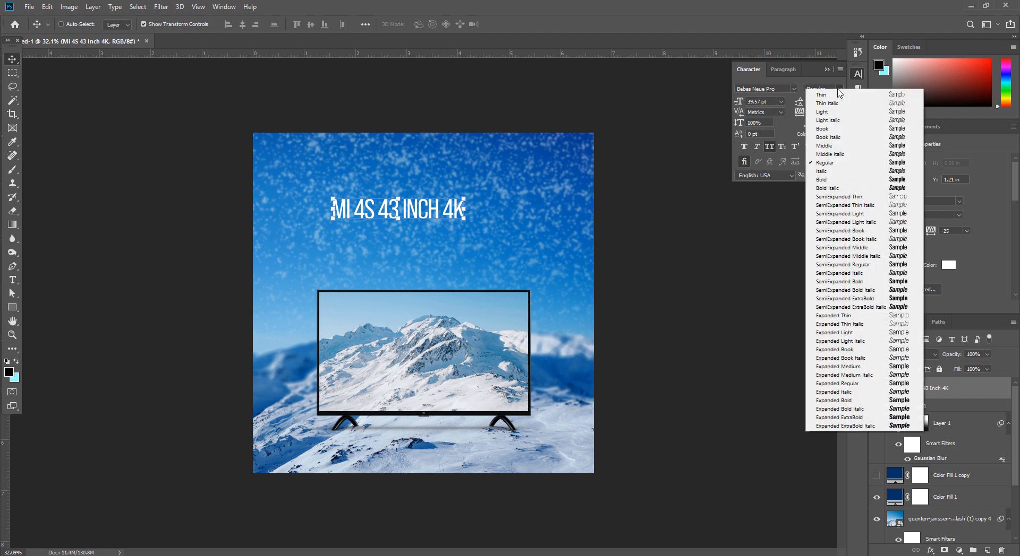
left_click(866, 400)
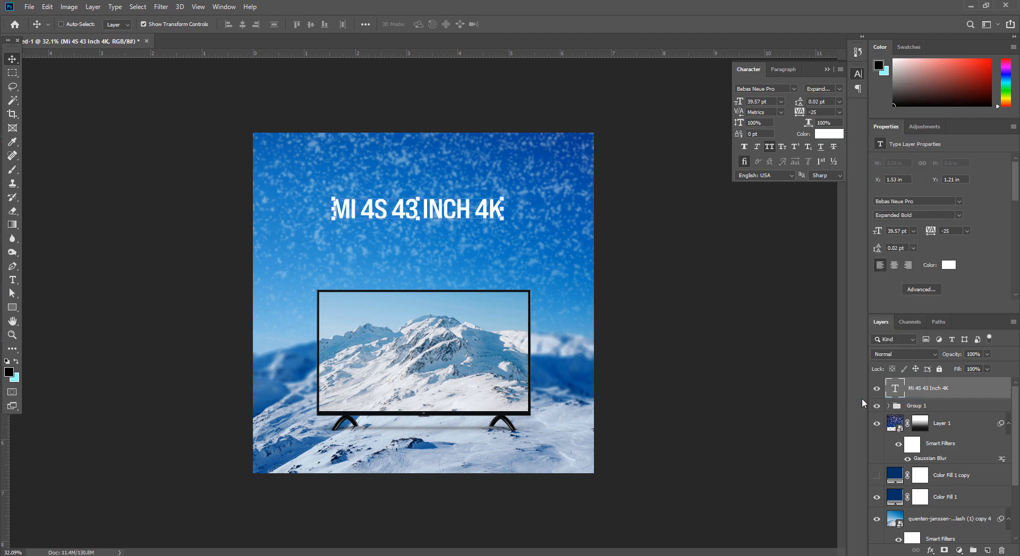
Center the title horizontally on the canvas and move it slightly higher in the sky
mouse_move(435, 212)
left_mouse_down()
mouse_move(438, 202)
mouse_move(437, 213)
left_mouse_up()
key("ctrl+a")
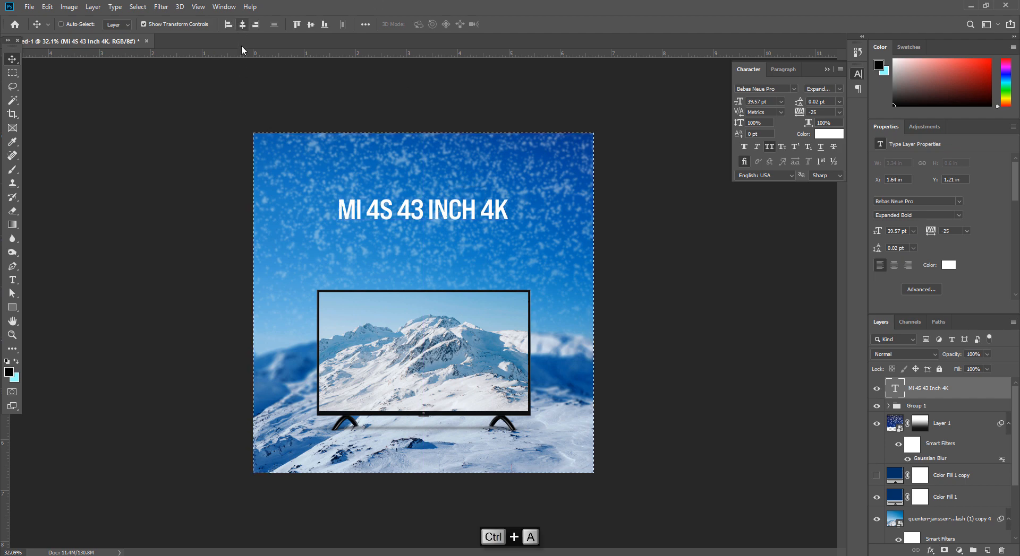
key("ctrl+d")
key("ctrl+c")
scroll(416, 215, "up", 3)
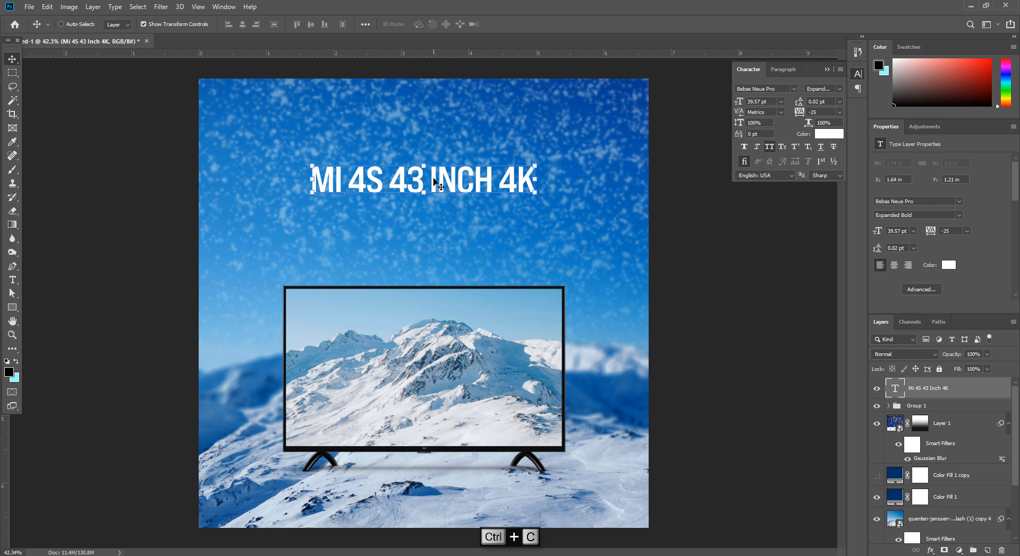
left_click_drag(435, 183, 434, 171)
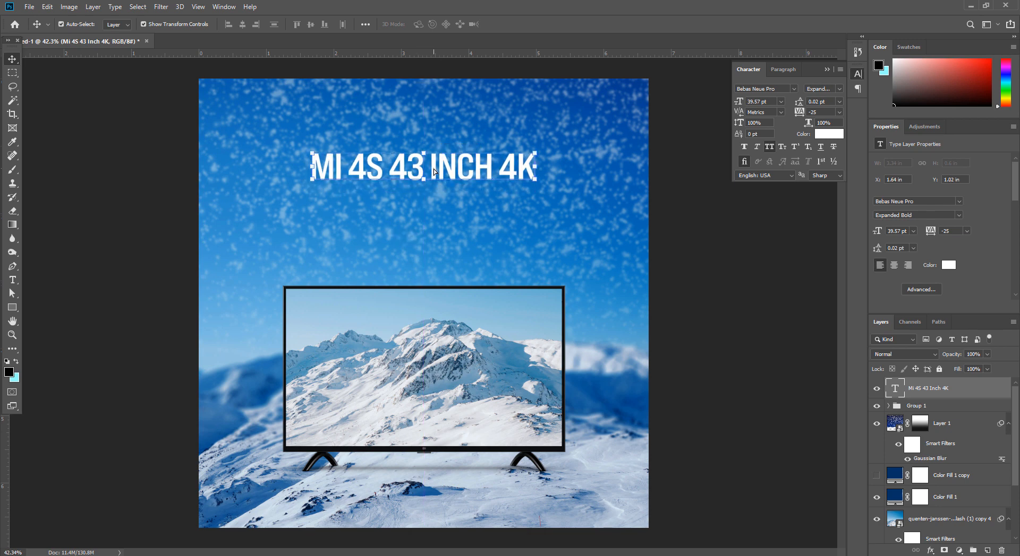
Duplicate the title layer and start Motion Blur on the lower title, converting it to a smart object
key("ctrl+j")
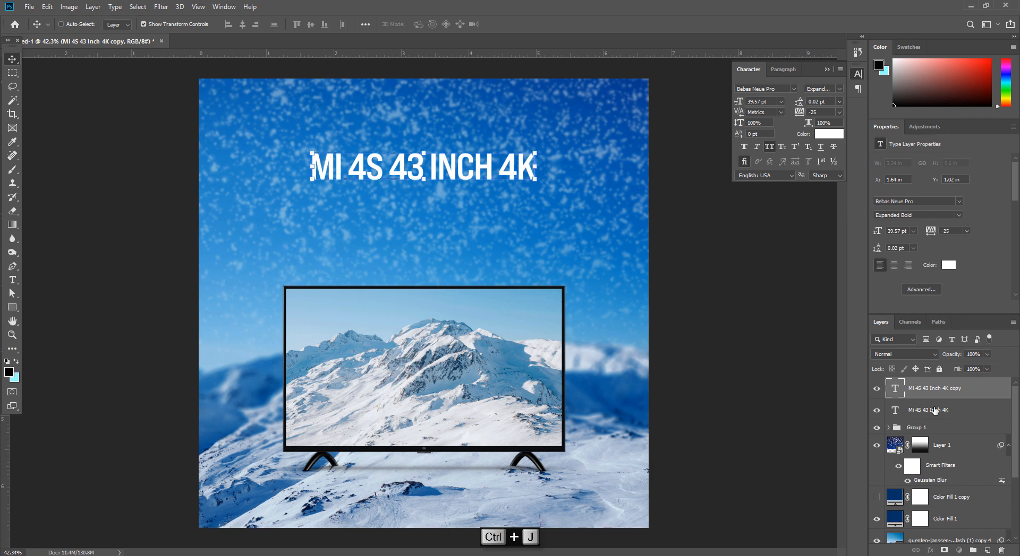
left_click(934, 411)
left_click(161, 6)
mouse_move(183, 117)
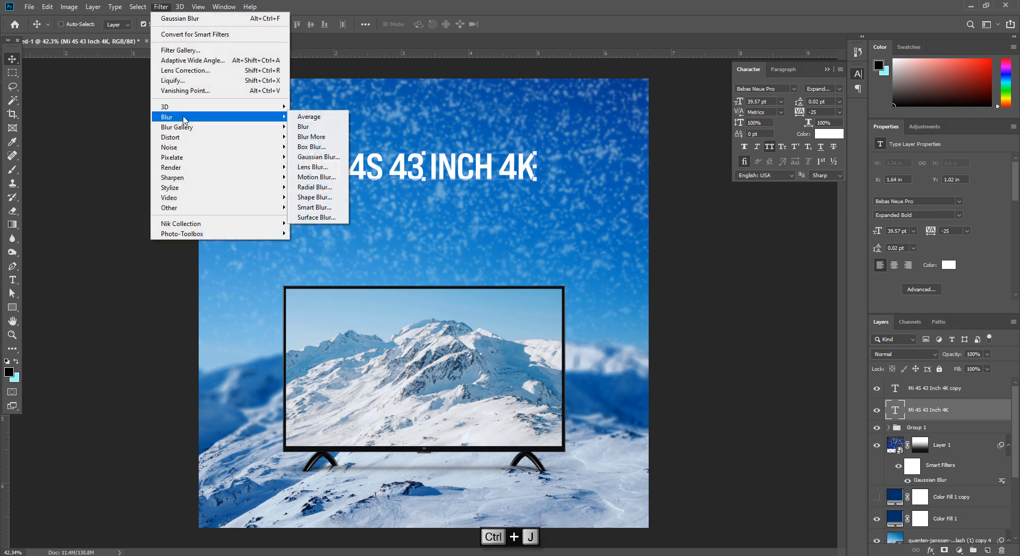
left_click(315, 177)
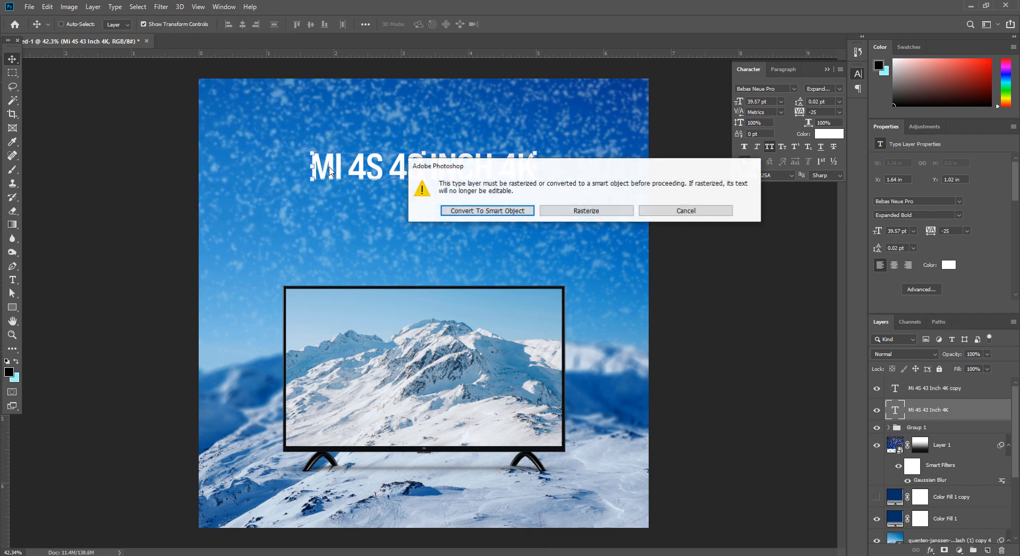
left_click(473, 211)
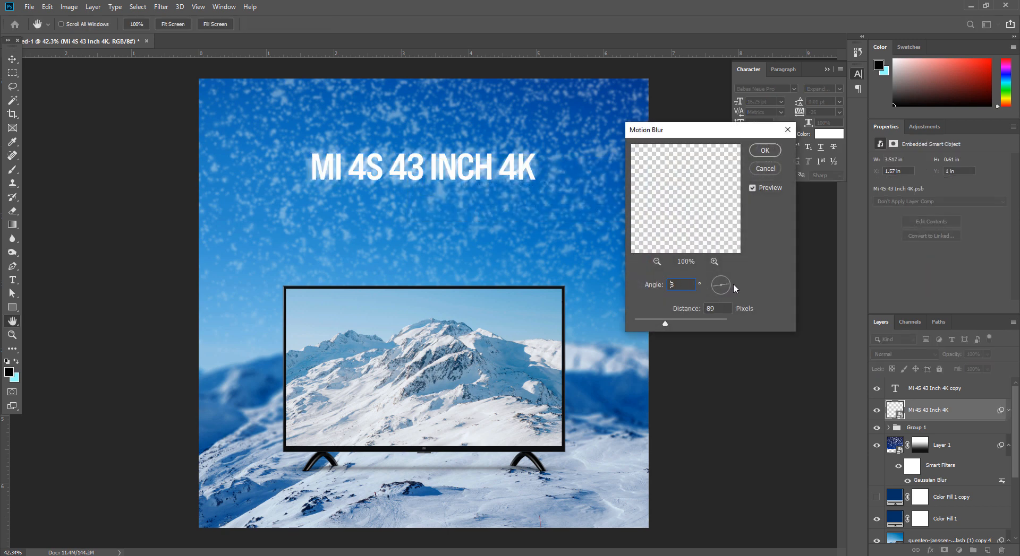
Apply the Motion Blur with an angle of 0° and a distance of 274 pixels
left_click_drag(733, 283, 736, 285)
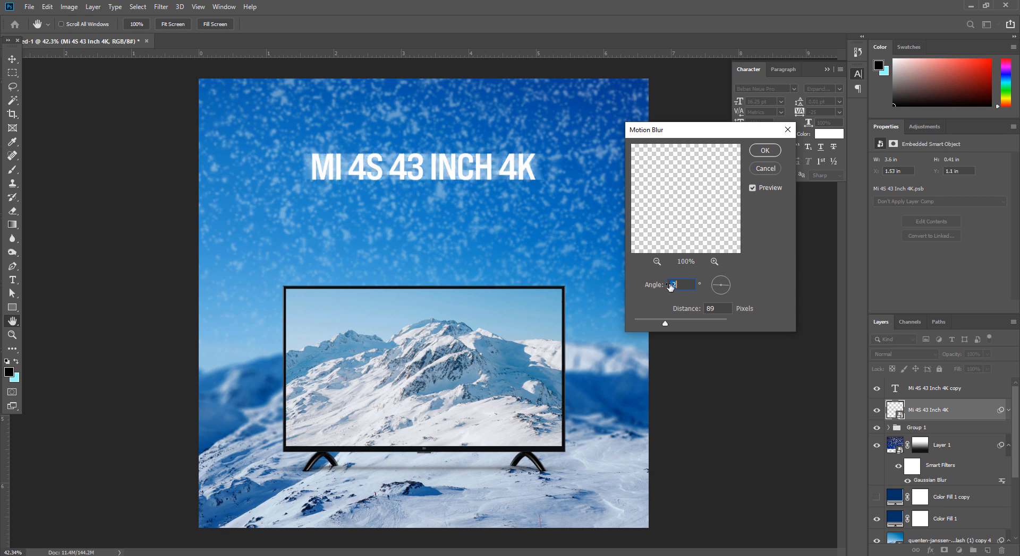
left_click_drag(670, 285, 683, 283)
left_click(673, 321)
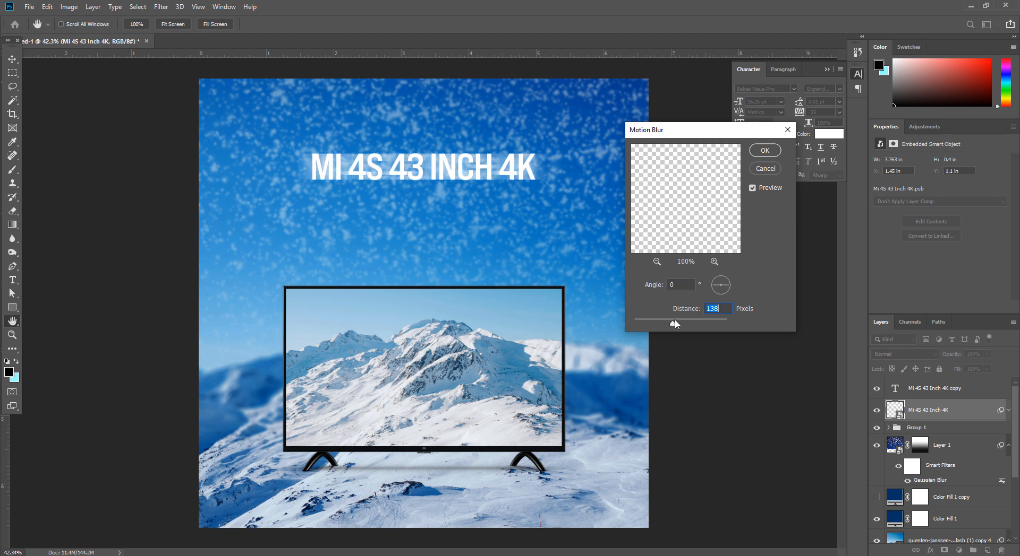
left_click(690, 321)
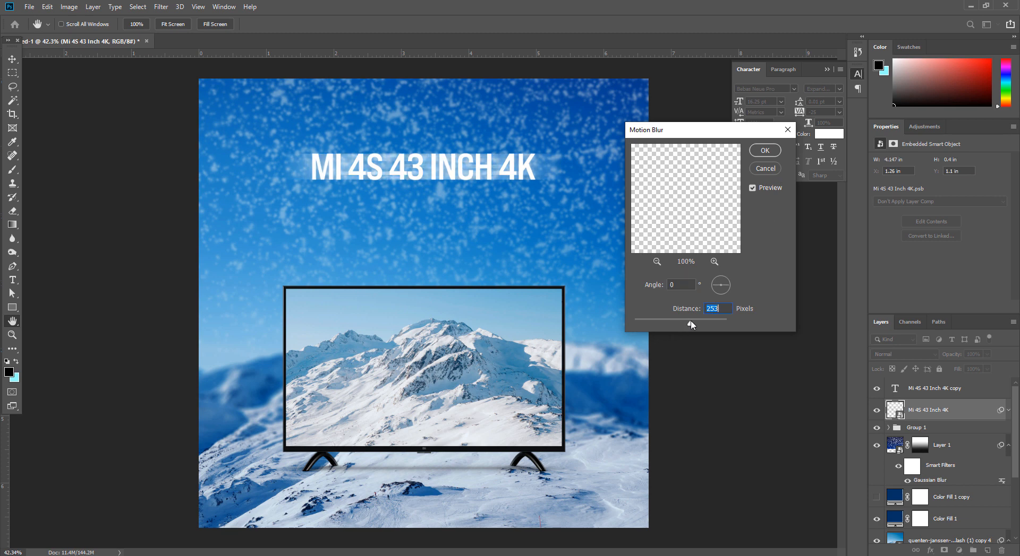
left_click(702, 320)
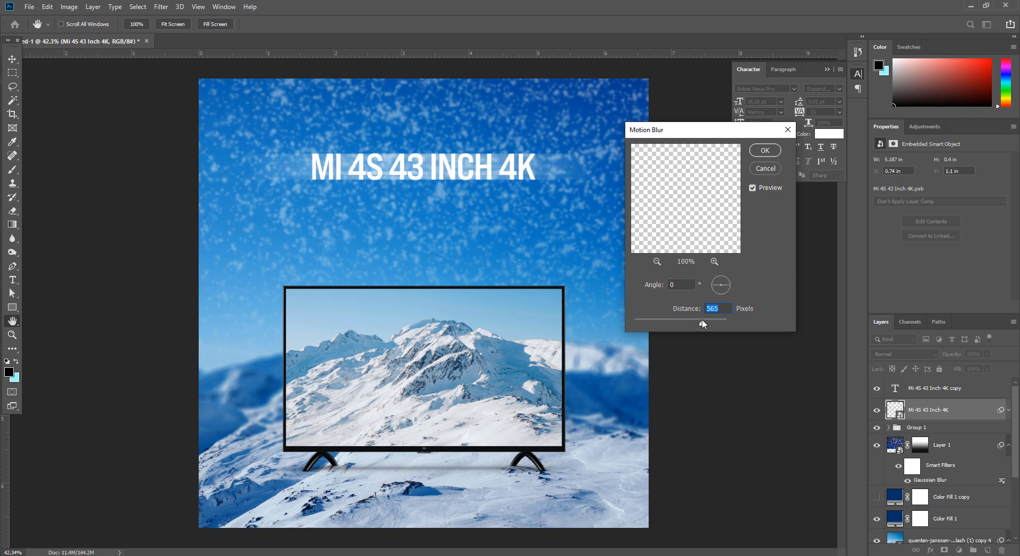
left_click(694, 320)
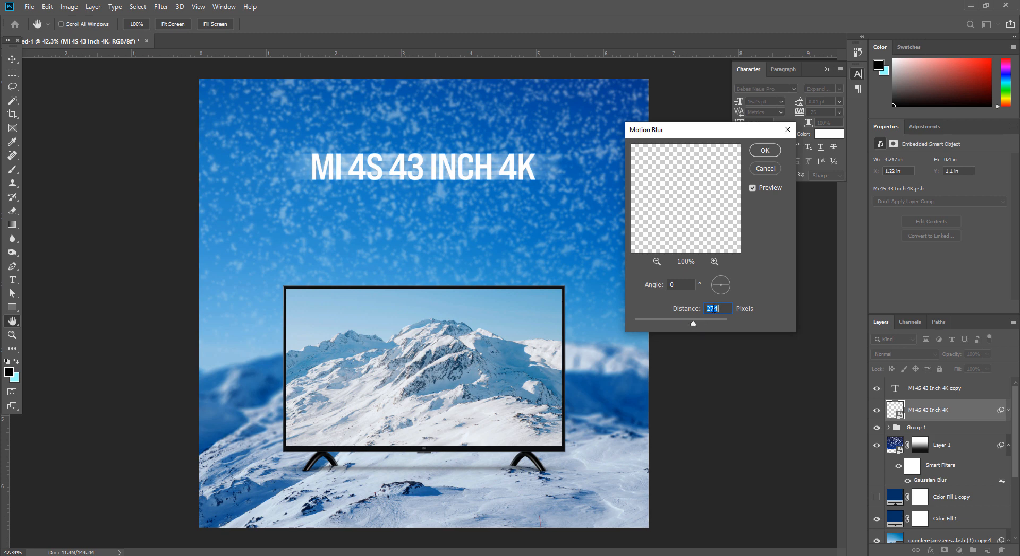
left_click(763, 151)
Set the blurred title layer's blend mode to Screen and its opacity to 62%
left_click(910, 356)
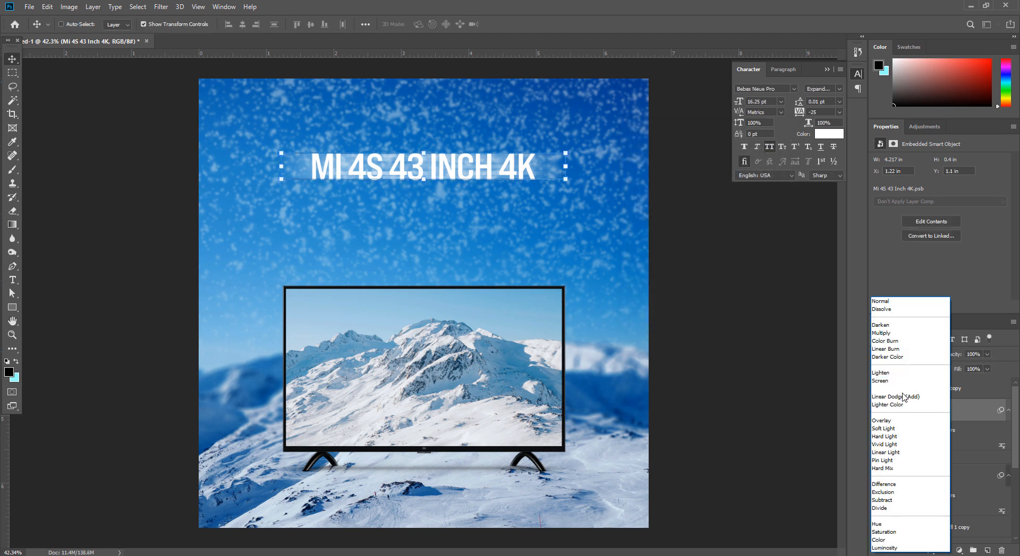
left_click(902, 381)
left_click(987, 355)
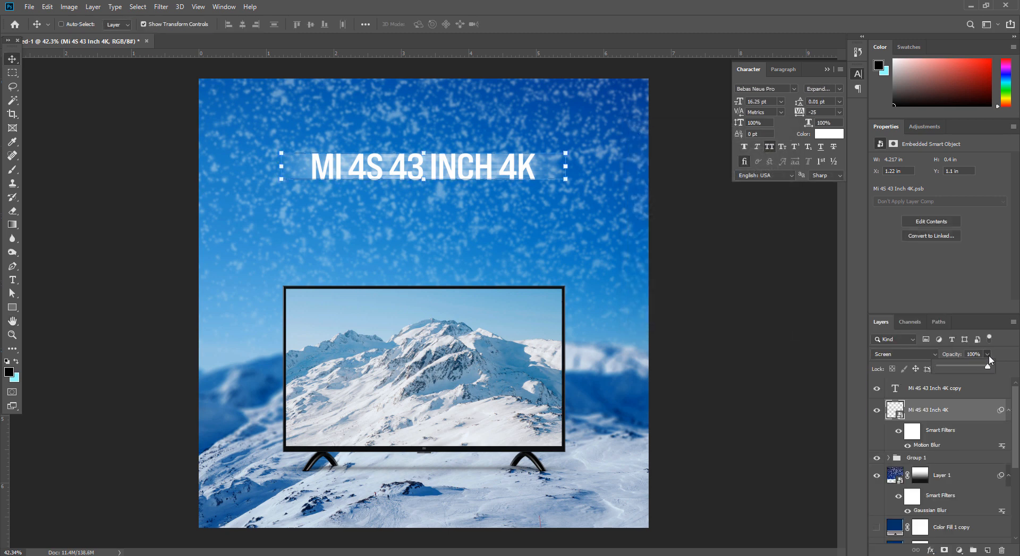
left_click_drag(987, 367, 969, 367)
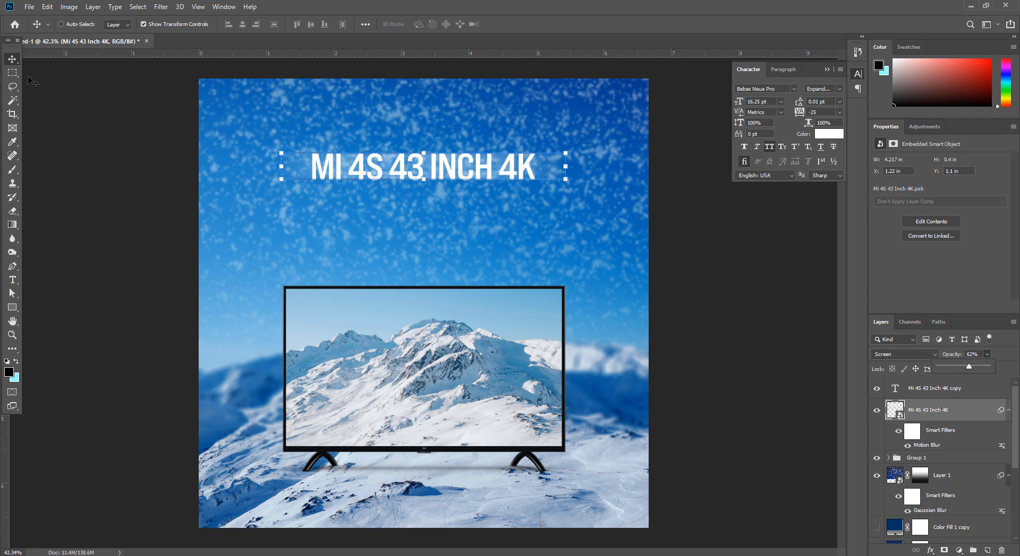
left_click(11, 70)
left_click(12, 73)
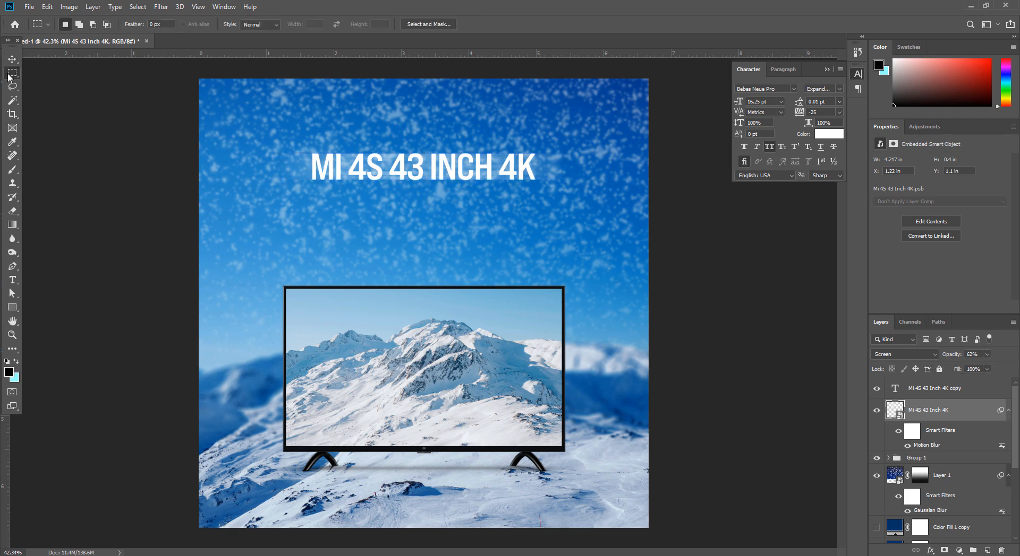
key("ctrl+space")
left_click_drag(477, 223, 480, 260)
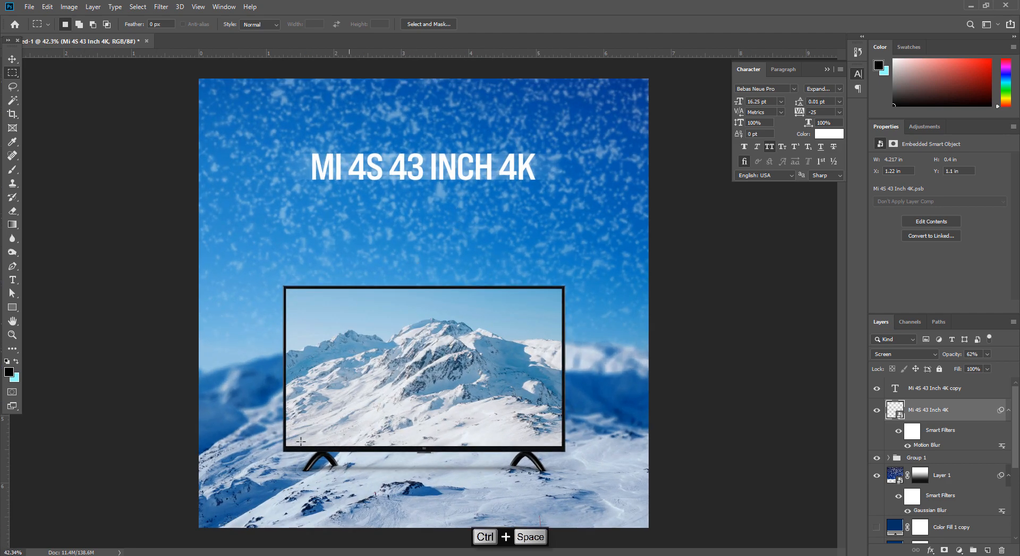
Switch to the browser's Star Tech product page and copy "Android Smart TV" from the product heading
left_click(313, 510)
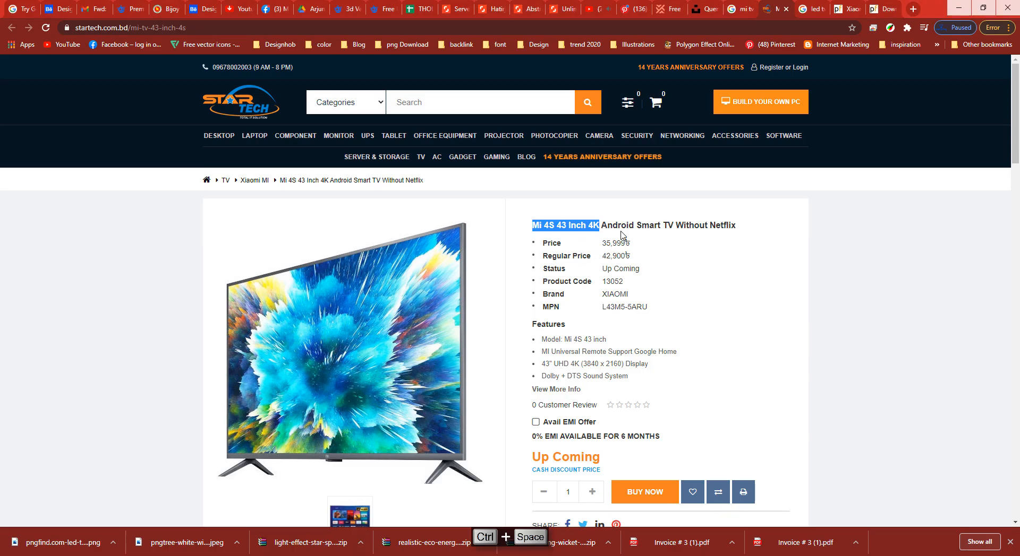
left_click_drag(602, 225, 667, 227)
right_click(667, 227)
left_click(674, 231)
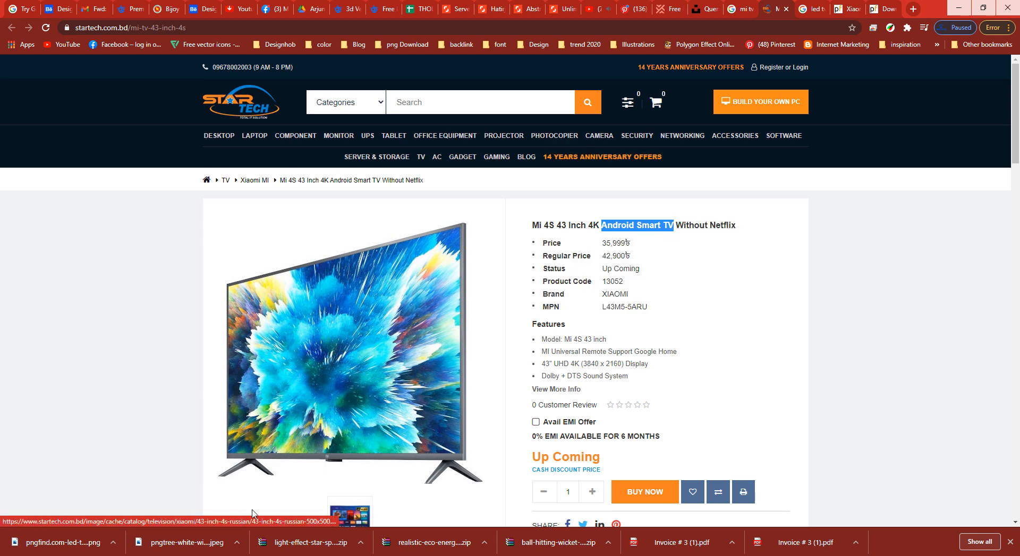
Switch back to Photoshop, duplicate the sharp title directly below itself and replace the copy's text with "Android Smart TV"
left_click(247, 554)
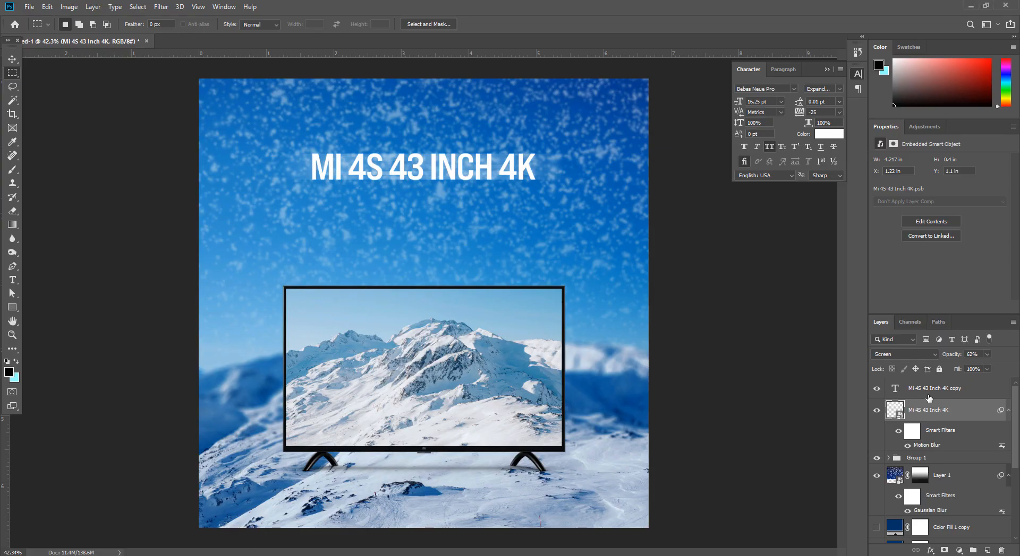
left_click(928, 397)
key("v")
left_click_drag(454, 167, 454, 218)
key("ctrl+j")
double_click(463, 226)
key("ctrl+a")
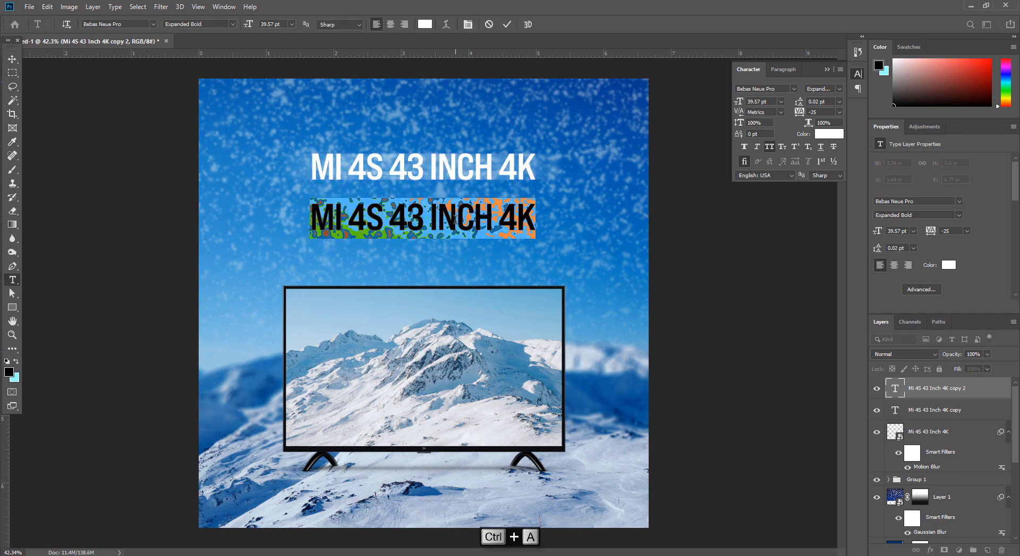
key("ctrl+v")
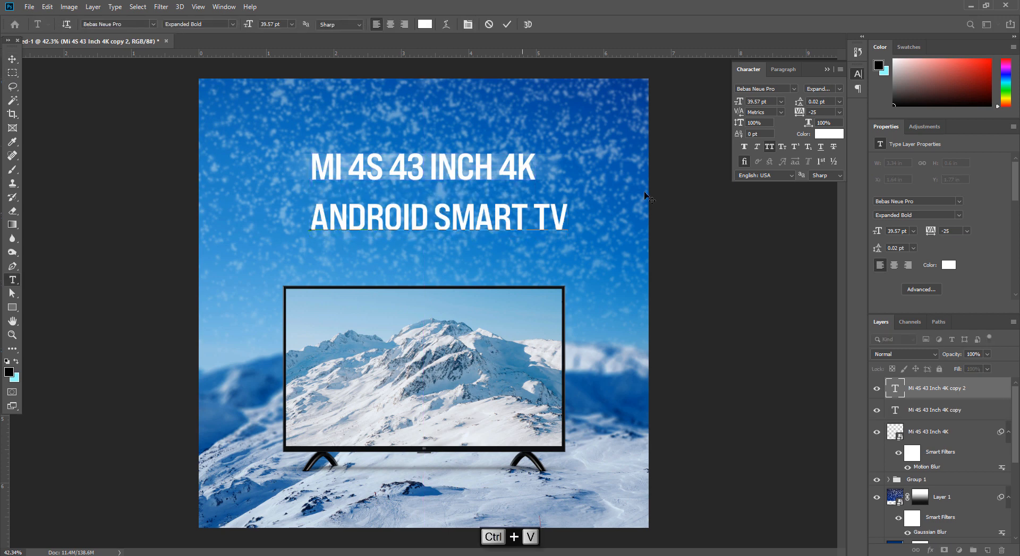
Set the subtitle's font style to Expanded Light and scale it to 47.95%, close beneath the title
left_click(839, 88)
left_click(839, 315)
left_click(5, 60)
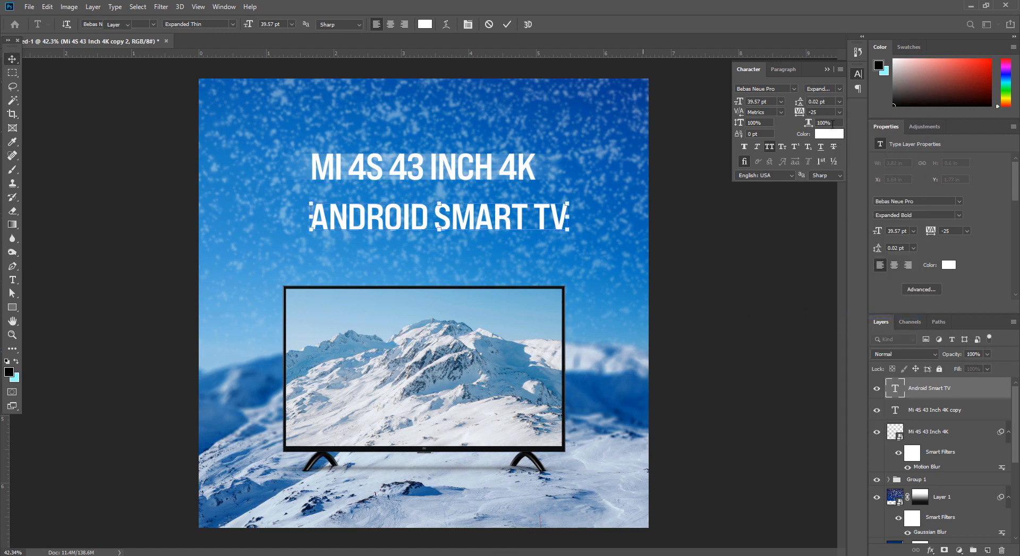
left_click(840, 89)
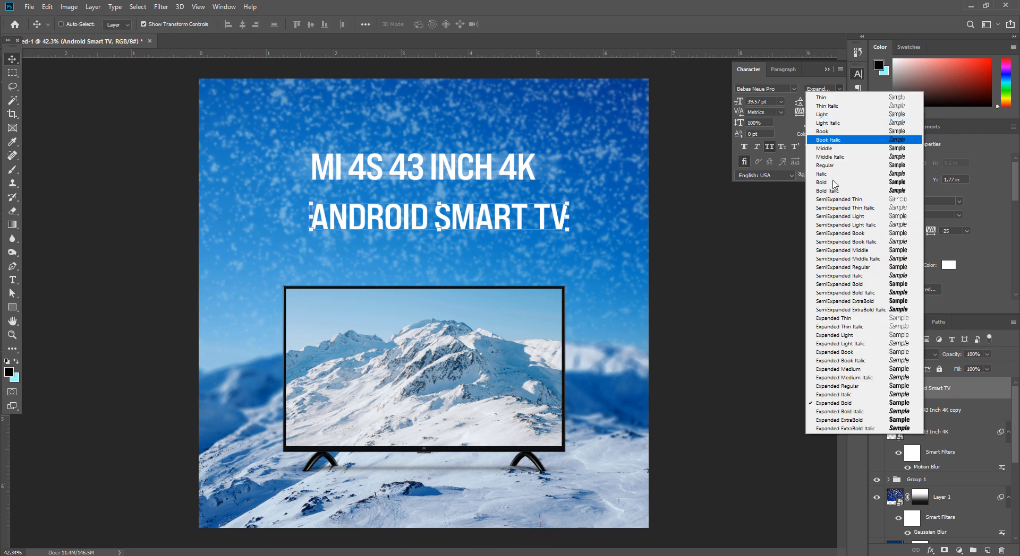
left_click(834, 335)
left_click_drag(431, 232, 448, 199)
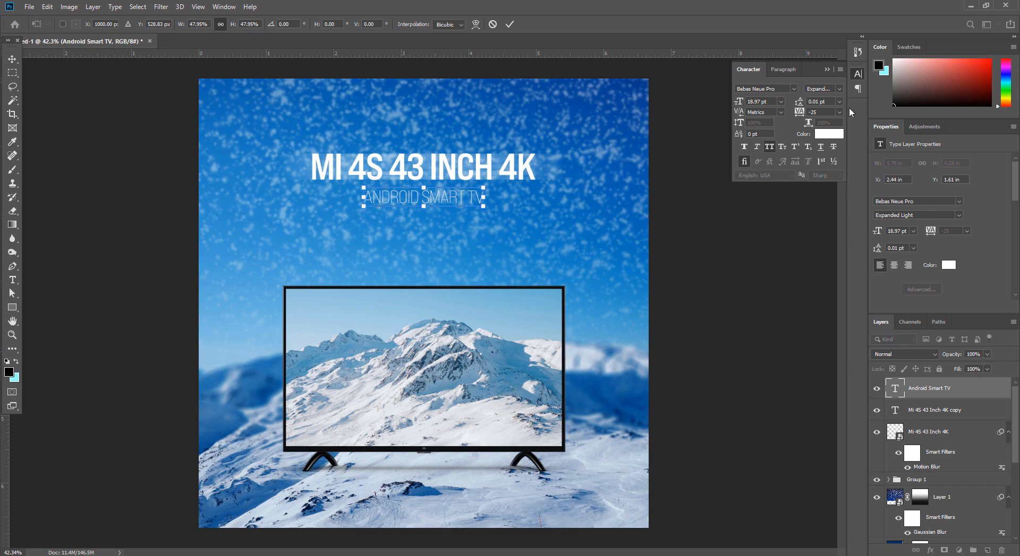
key("Return")
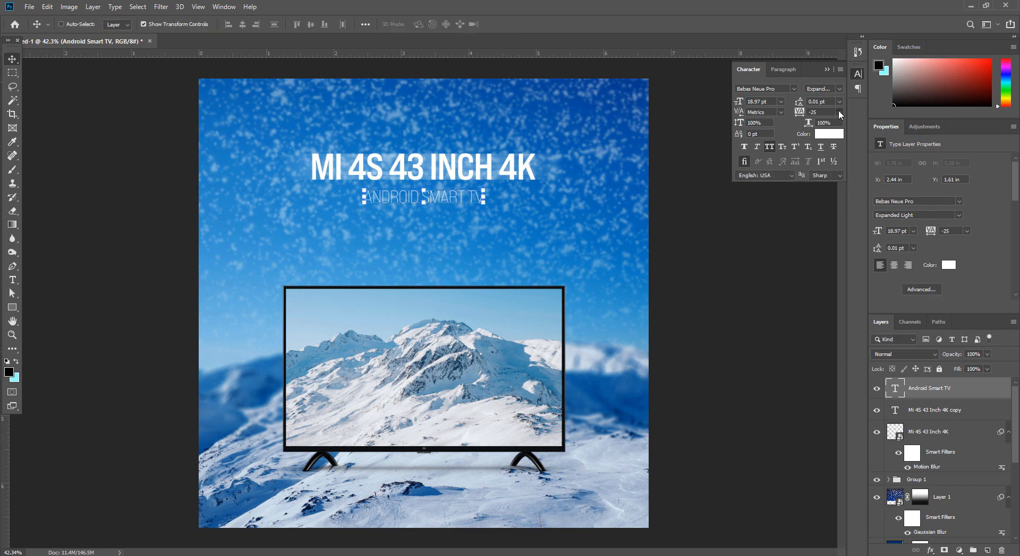
Set the subtitle's tracking to 0 and its font style to Expanded Book
left_click(839, 111)
left_click(830, 178)
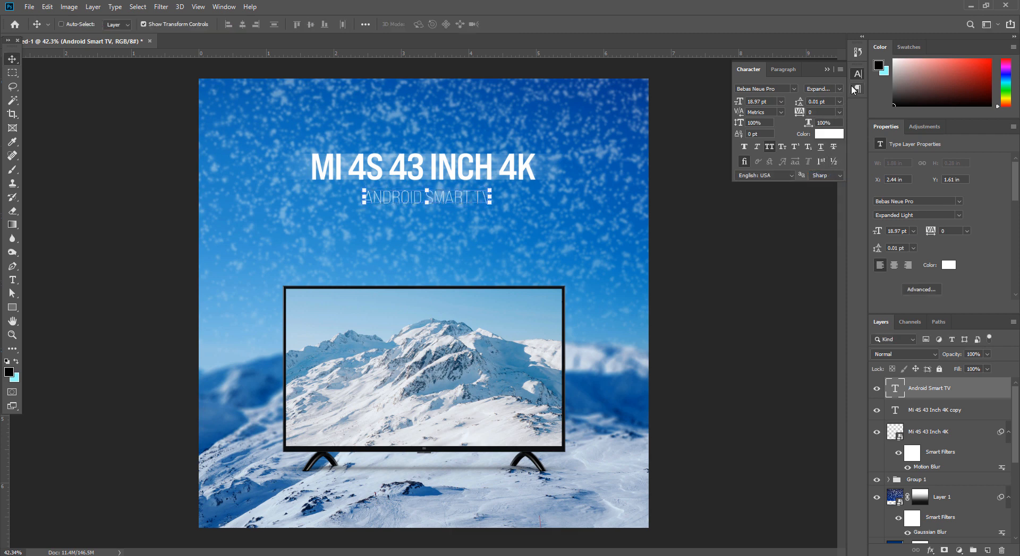
left_click(840, 89)
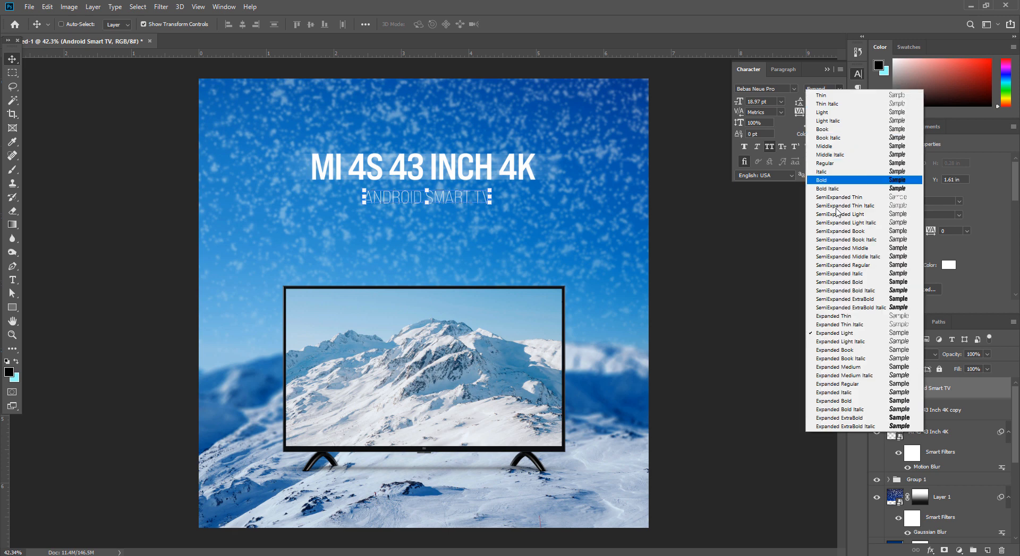
left_click(841, 350)
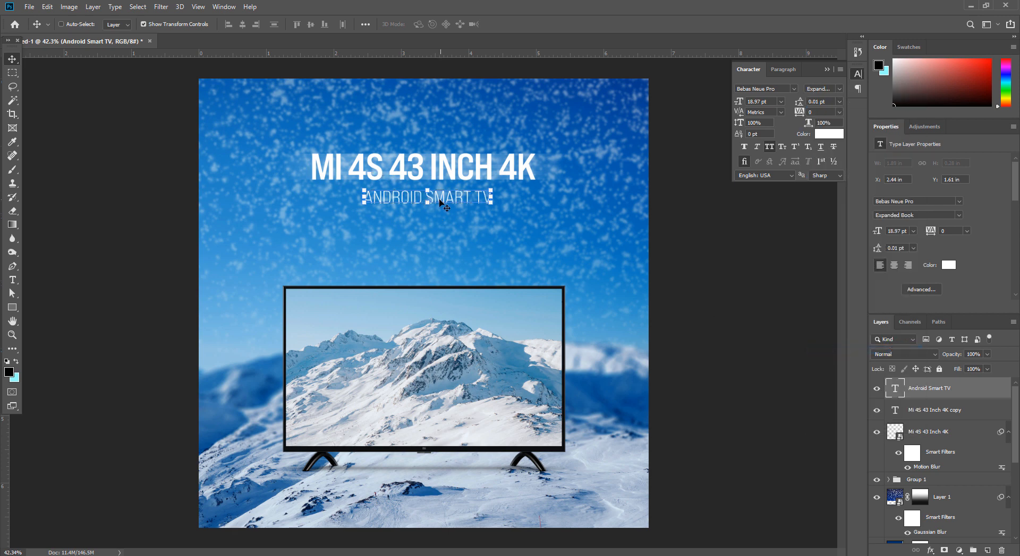
Center the "Android Smart TV" subtitle horizontally on the canvas
scroll(439, 204, "up", 1)
key("ctrl+a")
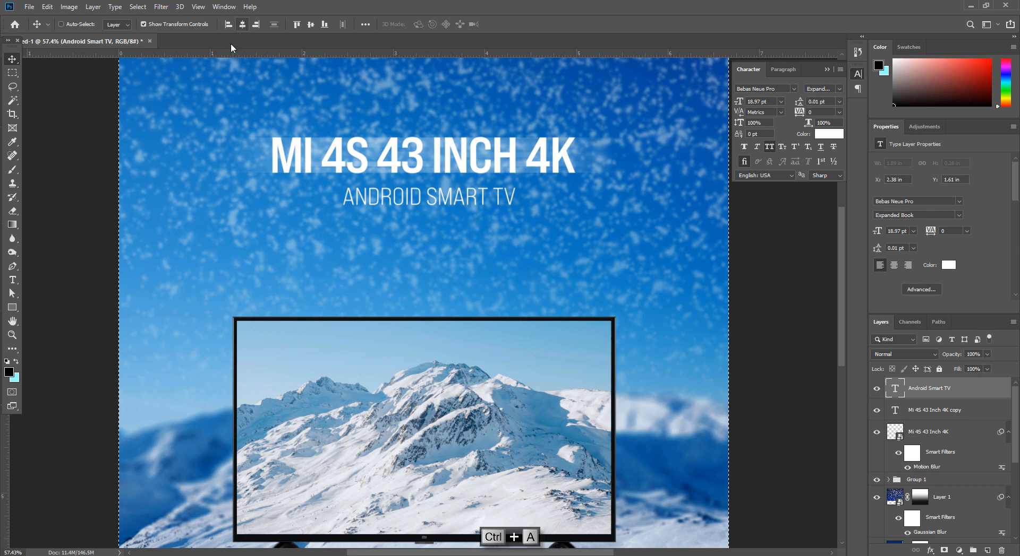
key("ctrl+d")
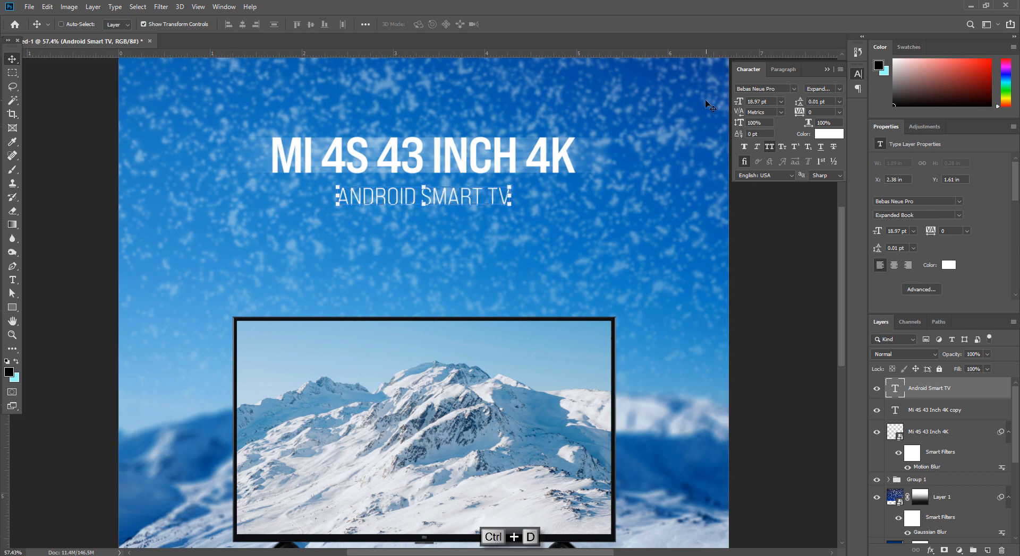
key("ctrl+a")
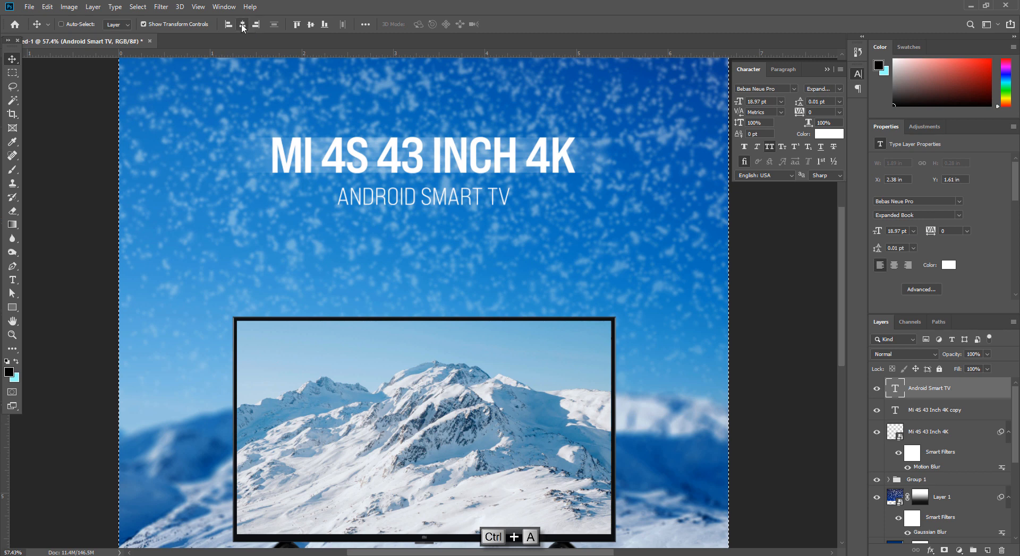
key("ctrl+d")
Nudge the subtitle up closer to the title and change its font style to Expanded Medium
key("Up")
key("Up")
key("Up")
key("Up")
key("Up")
key("Up")
key("Up")
key("Up")
key("Up")
key("Up")
key("Up")
key("Up")
key("Up")
key("Up")
key("Up")
key("Up")
key("Up")
key("Up")
key("Up")
key("Up")
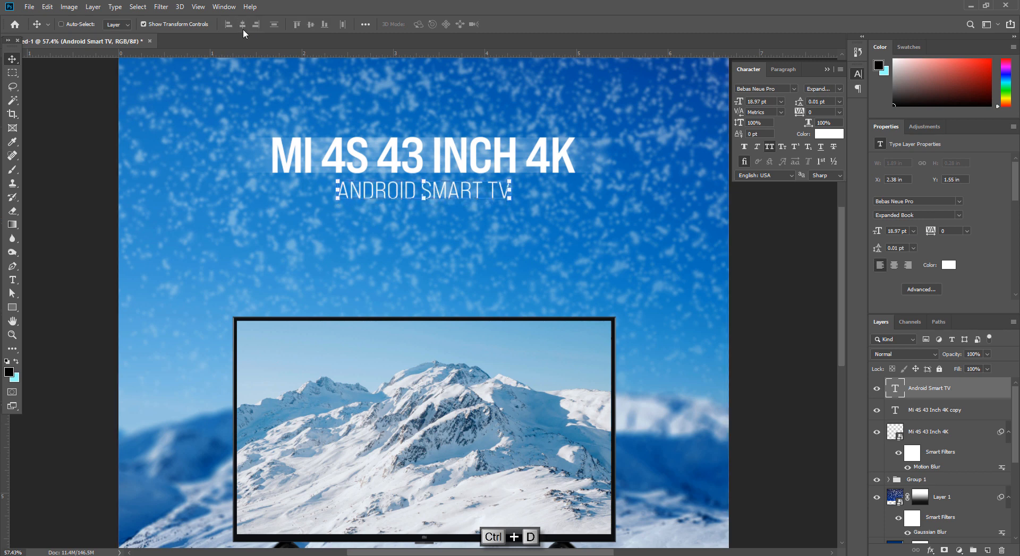
left_click(838, 90)
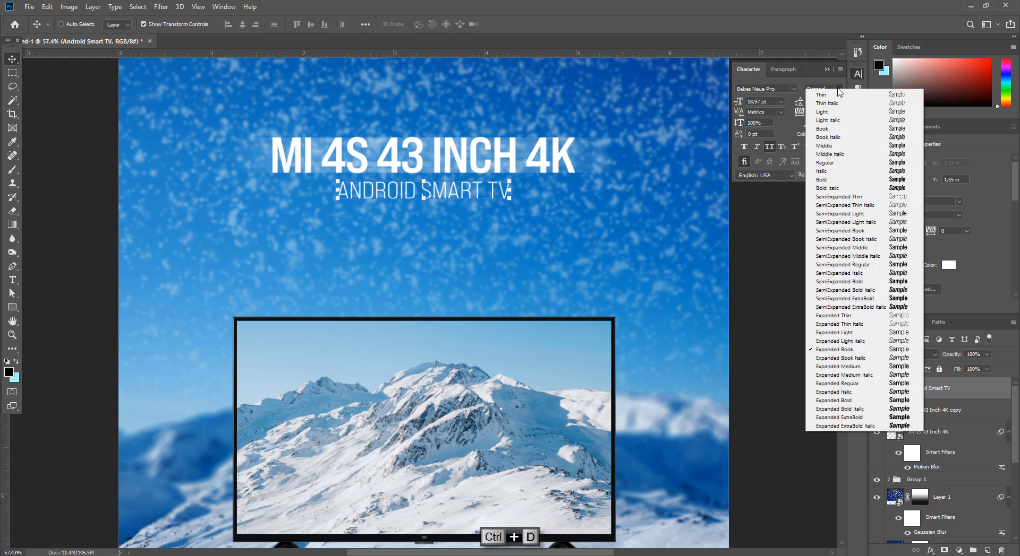
left_click(860, 367)
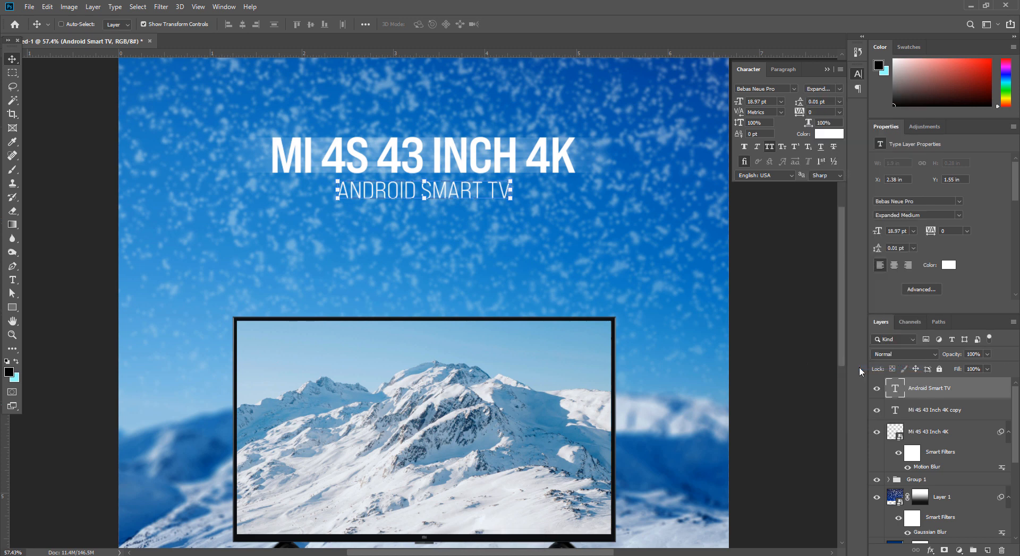
Re-center the "Android Smart TV" subtitle horizontally on the canvas after its font style change
key("ctrl+a")
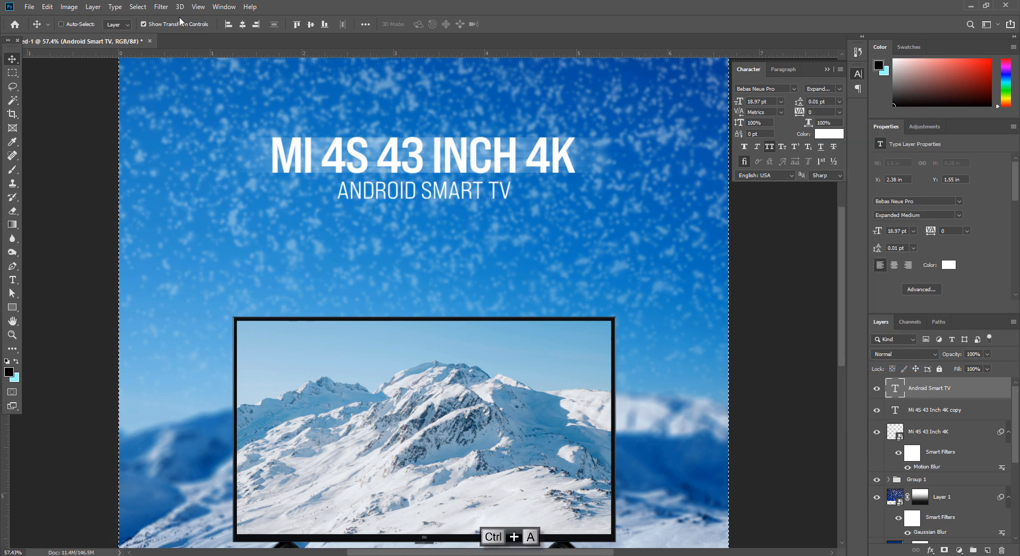
left_click(242, 25)
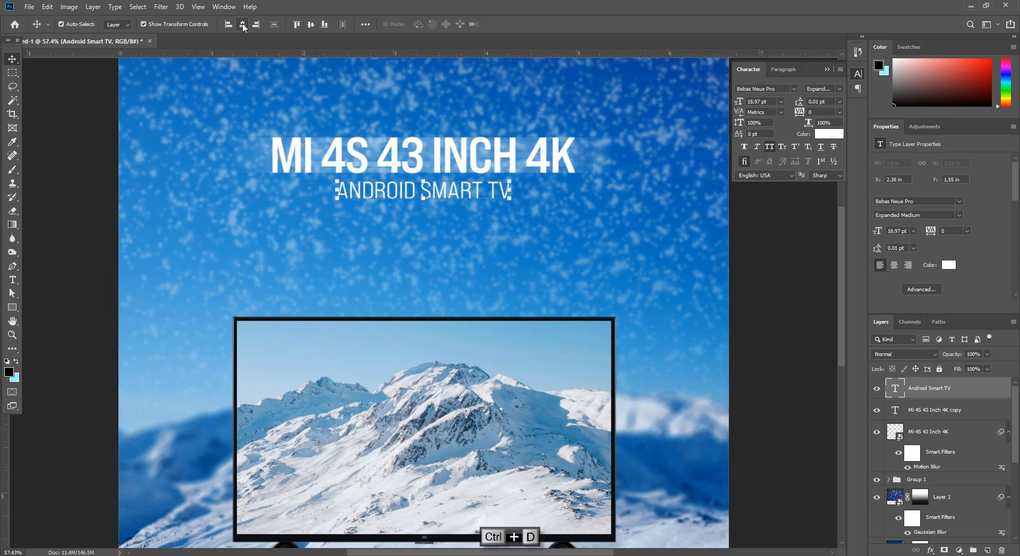
key("ctrl+d")
Scale up the title, its motion-blurred layer and the subtitle together slightly and place them a little lower above the TV
left_click(936, 417, "ctrl")
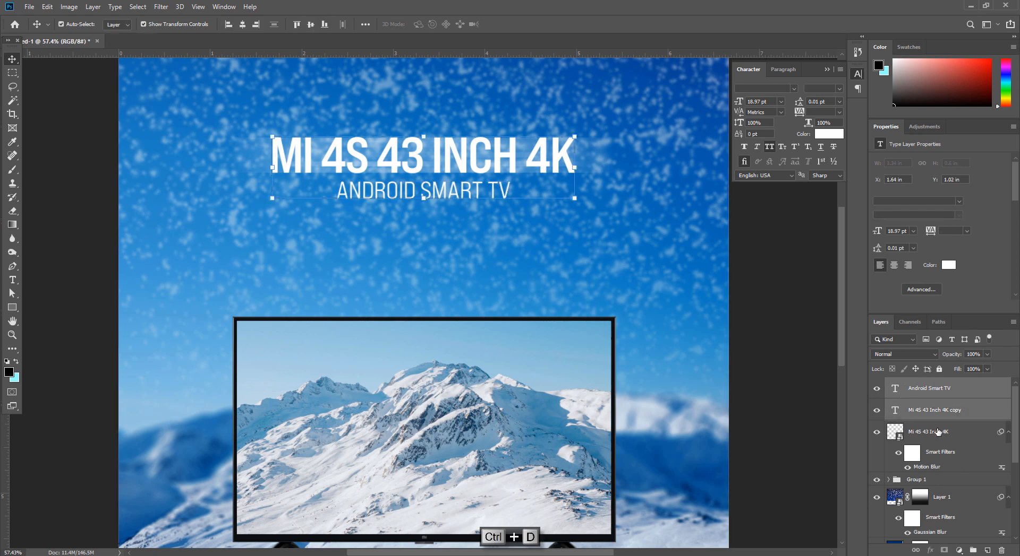
left_click(937, 432, "ctrl")
left_click_drag(434, 352, 421, 302)
key("ctrl+0")
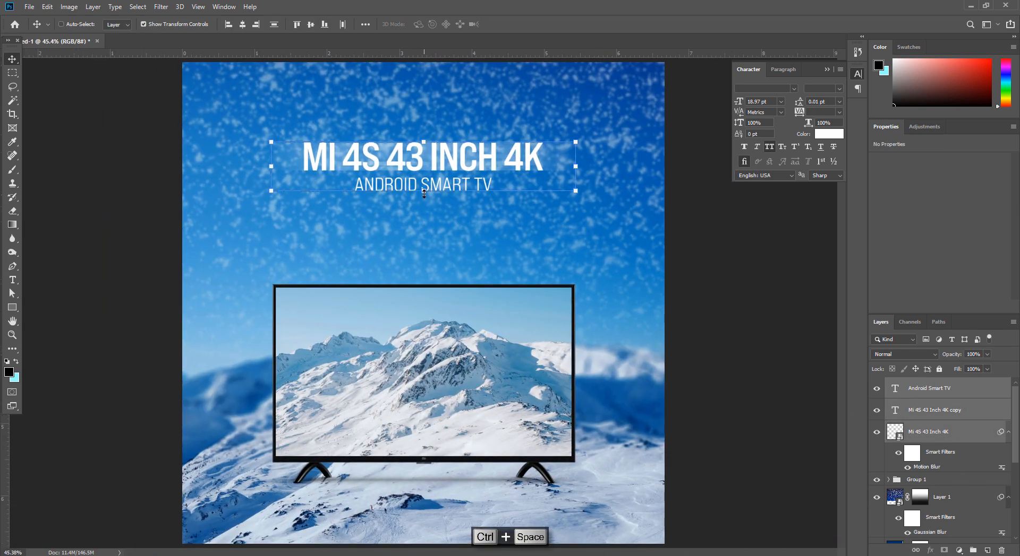
left_click_drag(424, 195, 452, 258)
key("Return")
left_click(12, 74)
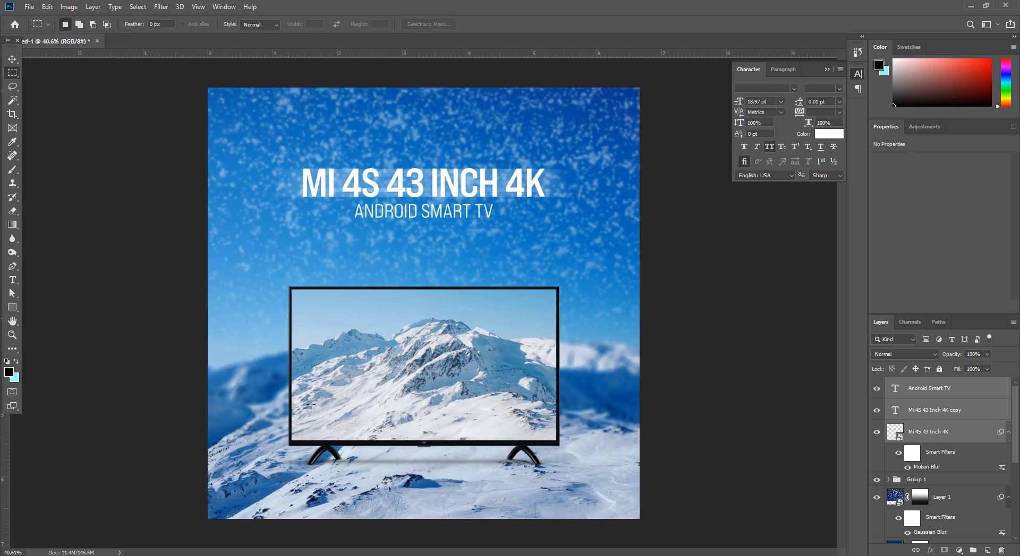
Switch to the browser and examine the features and specifications on the Mi 4S 43 Inch TV product page
key("alt+Tab")
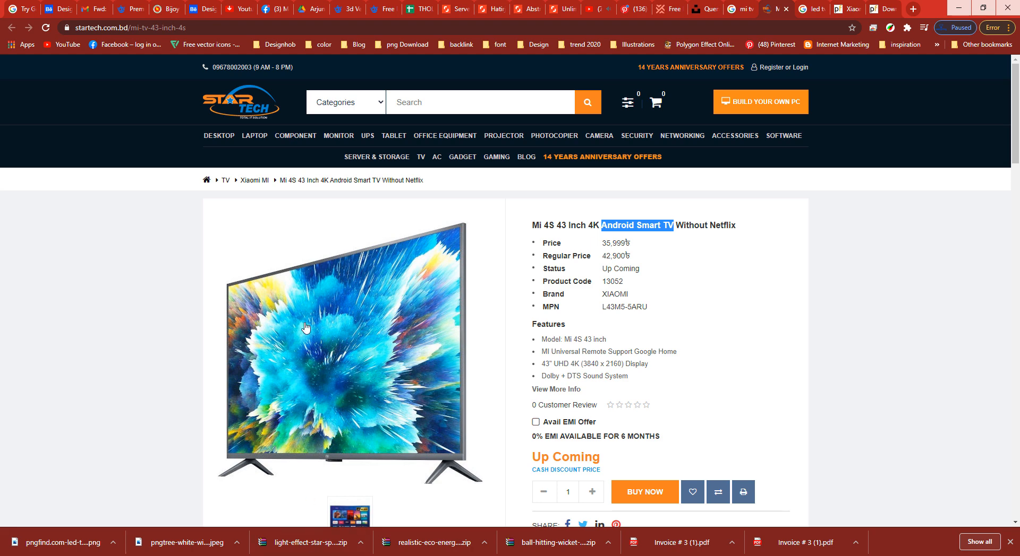
scroll(311, 337, "down", 4)
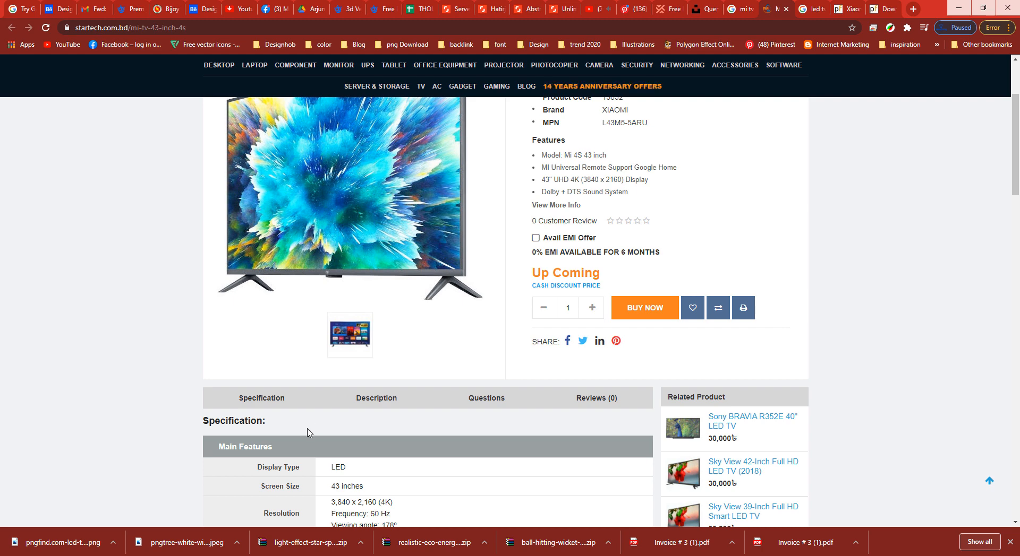
scroll(308, 437, "down", 5)
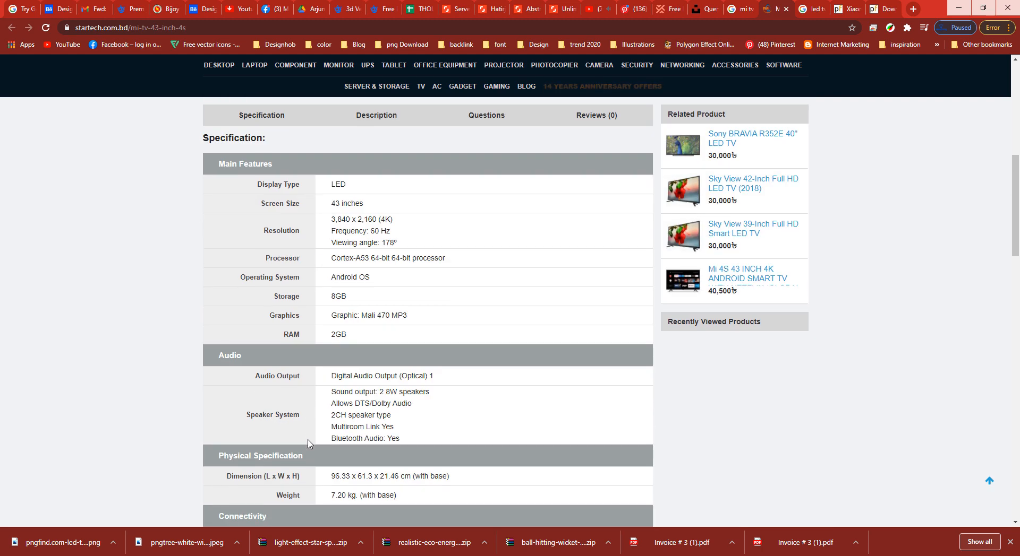
Browse the "mi tv" image results and examine the Mi TV 4S 55" and 65" ads and the #TheBiggerPicture ad for copy ideas
left_click(743, 5)
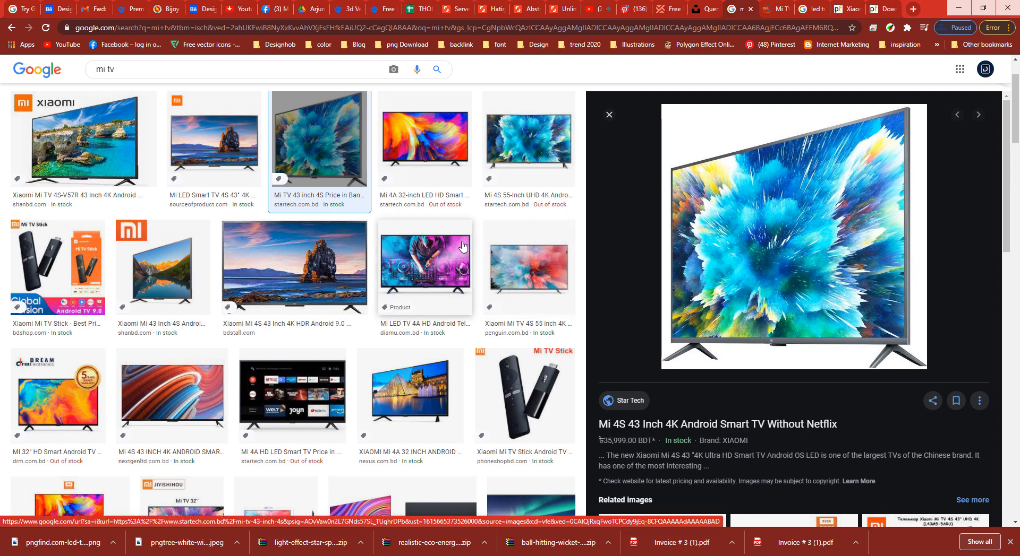
scroll(460, 247, "down", 8)
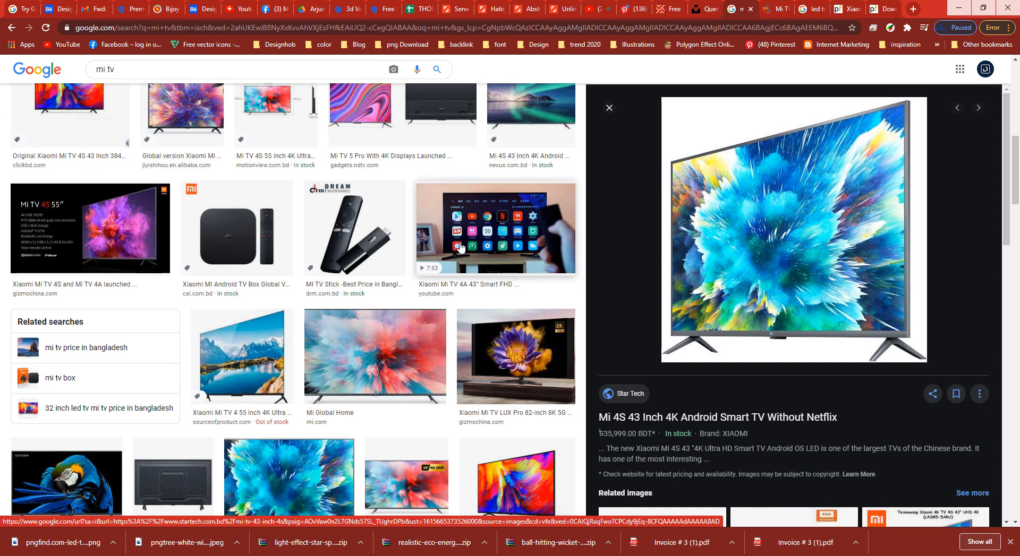
left_click(108, 214)
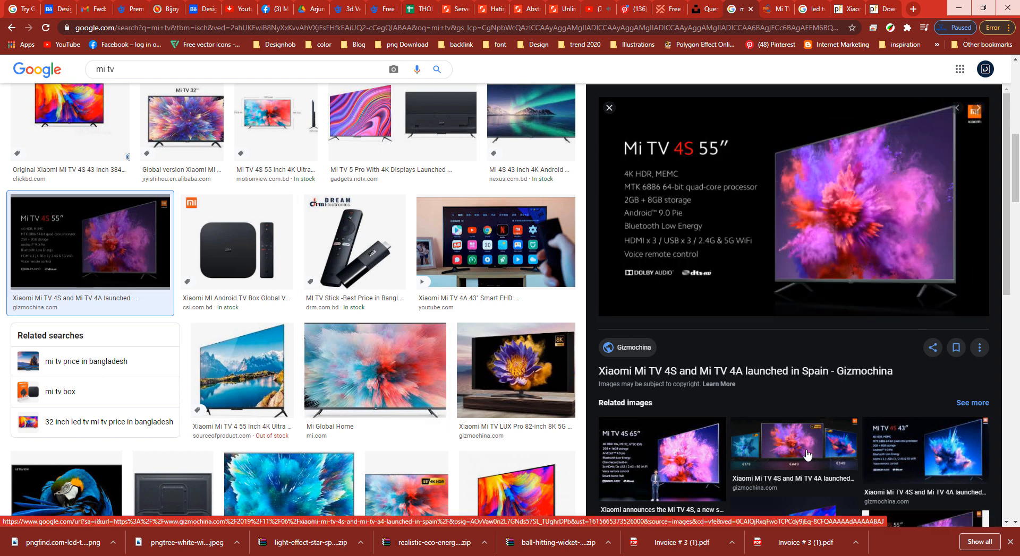
left_click(608, 462)
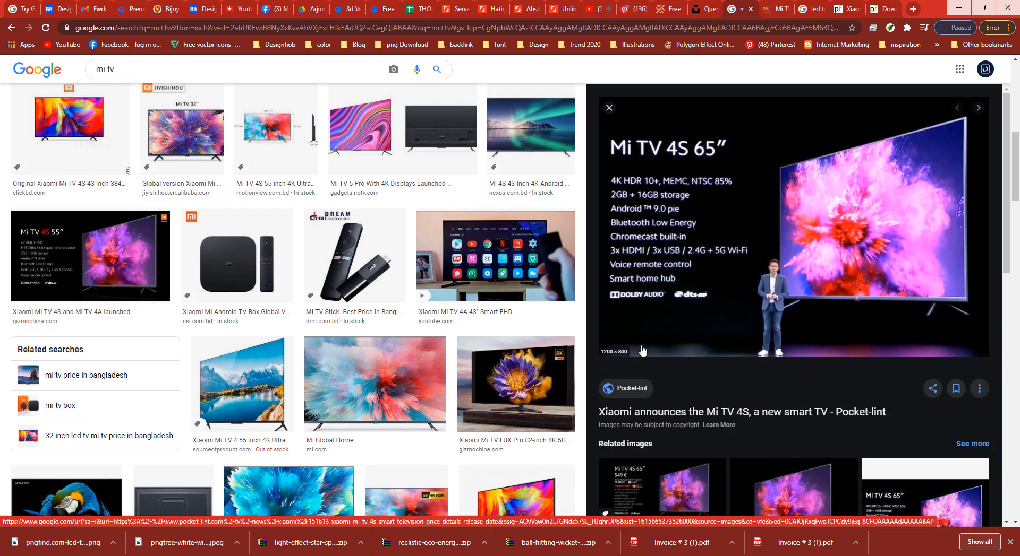
scroll(644, 365, "down", 8)
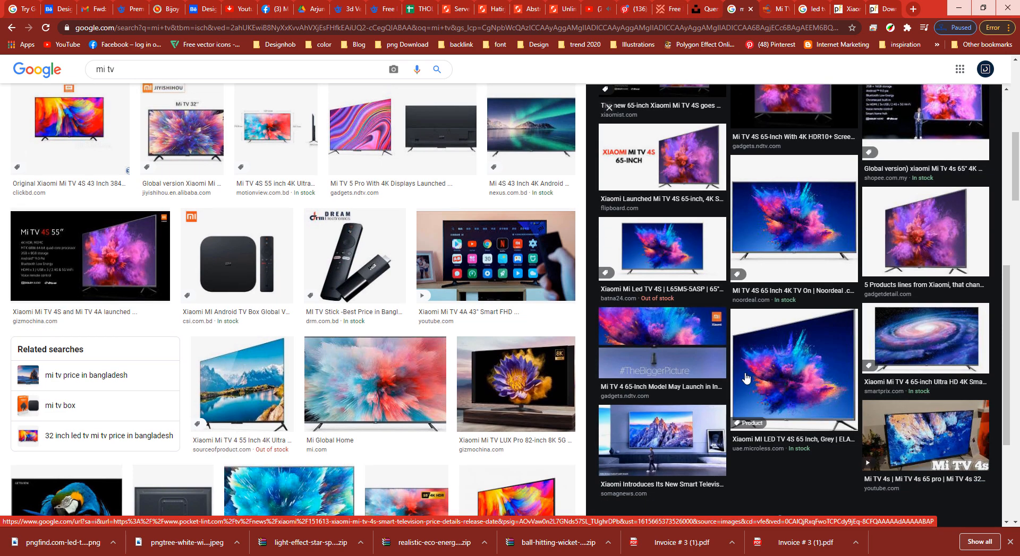
left_click(702, 363)
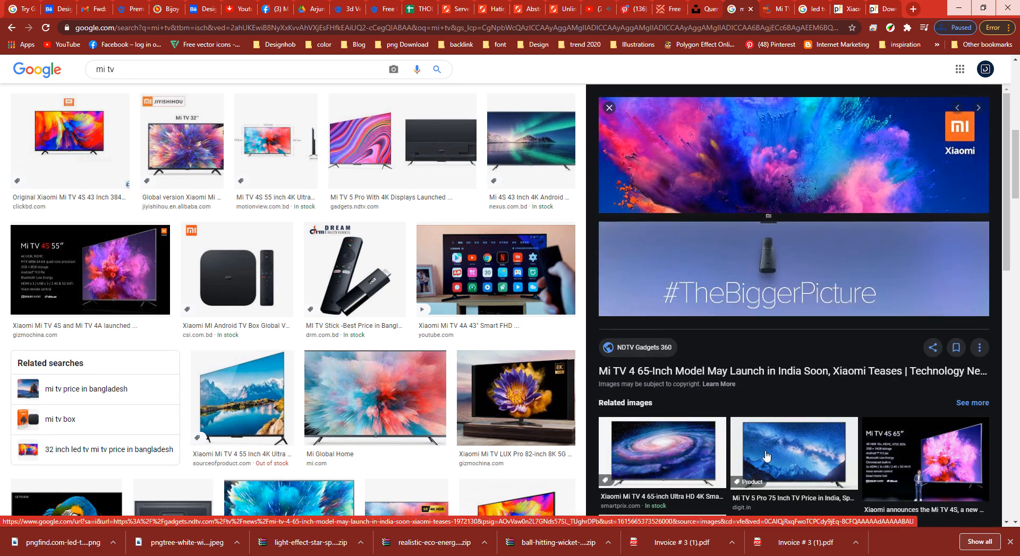
Look through more Mi TV images and related results for ad text, and reopen the #TheBiggerPicture ad
left_click(863, 456)
scroll(852, 454, "down", 5)
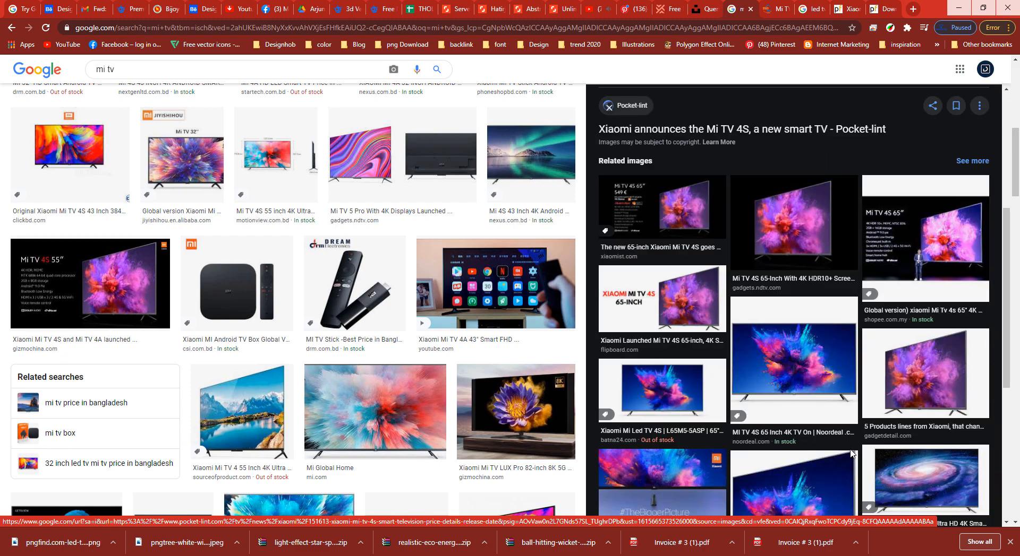
scroll(848, 454, "down", 5)
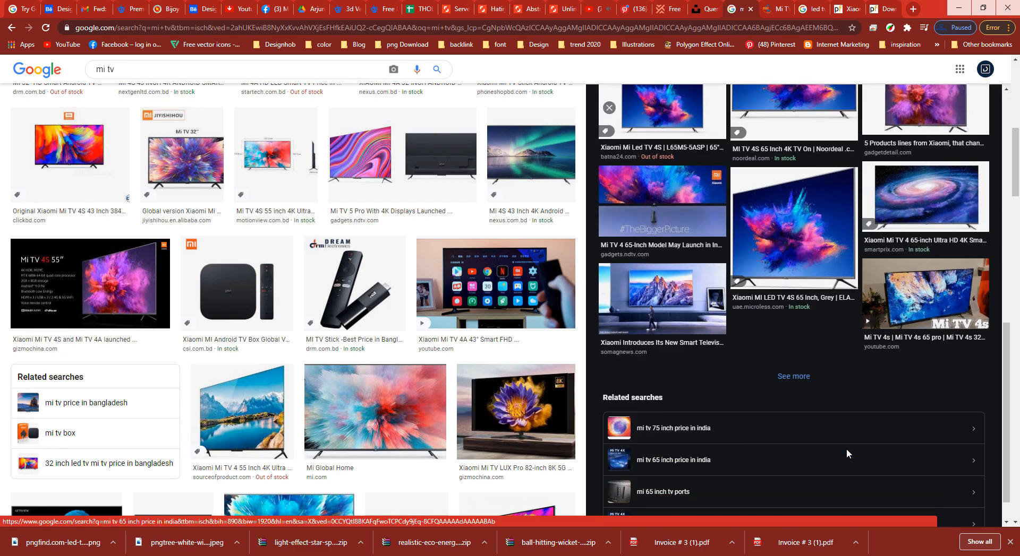
scroll(435, 456, "down", 3)
scroll(435, 455, "down", 10)
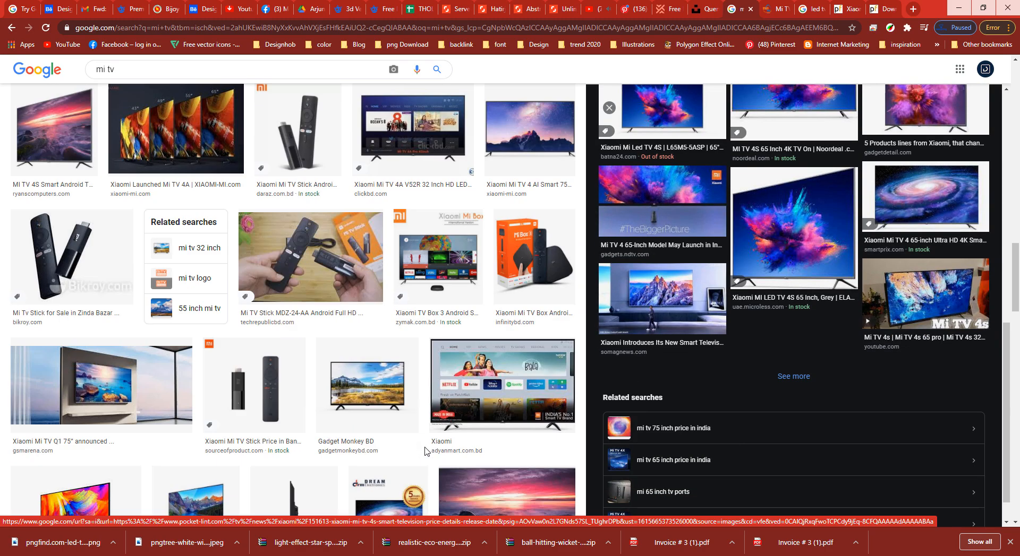
scroll(423, 452, "down", 3)
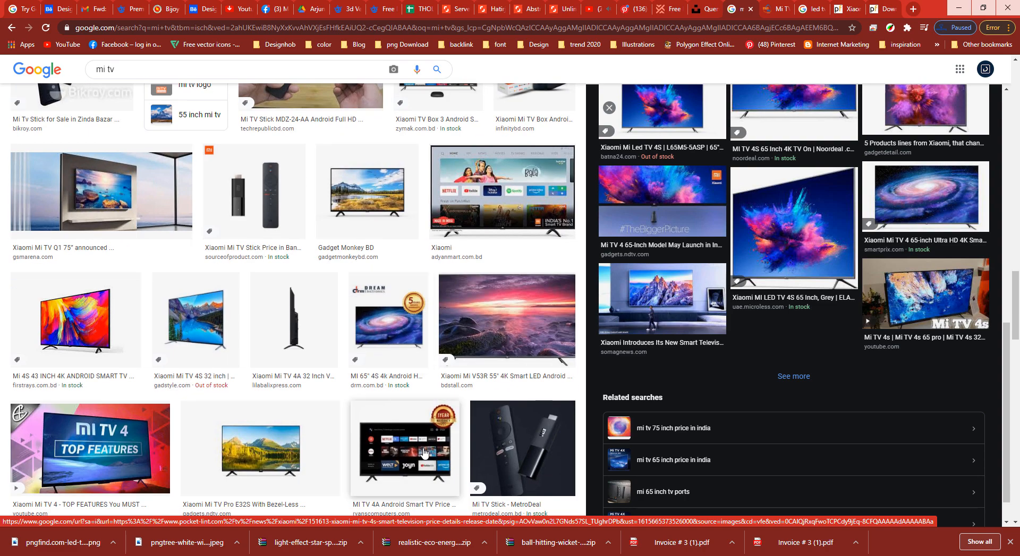
scroll(422, 455, "down", 15)
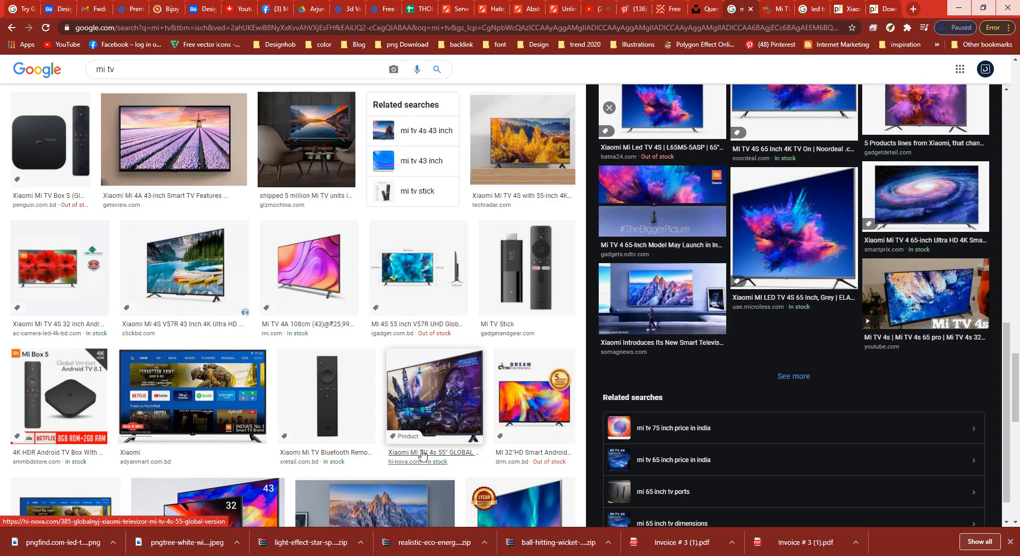
scroll(423, 455, "down", 6)
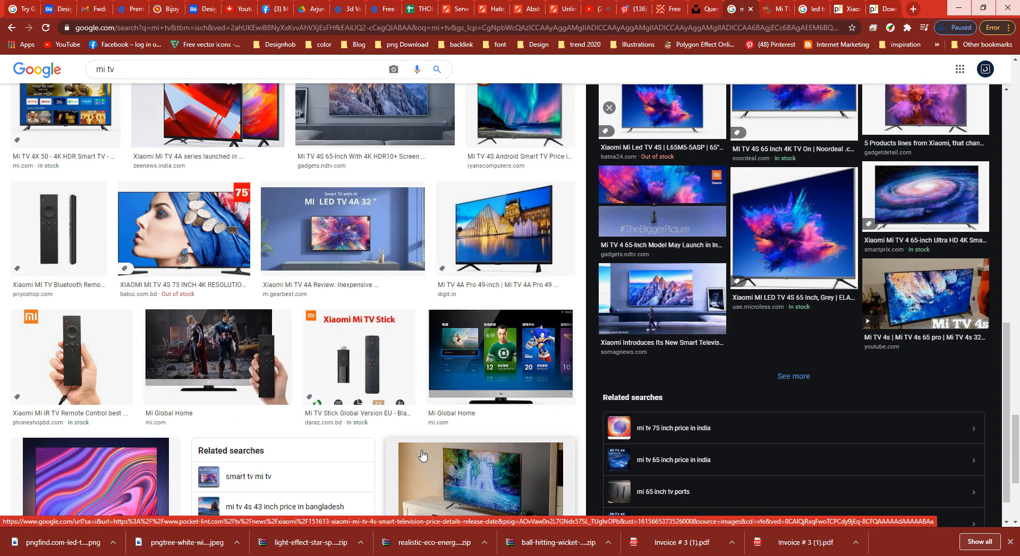
scroll(423, 455, "down", 2)
scroll(421, 457, "up", 8)
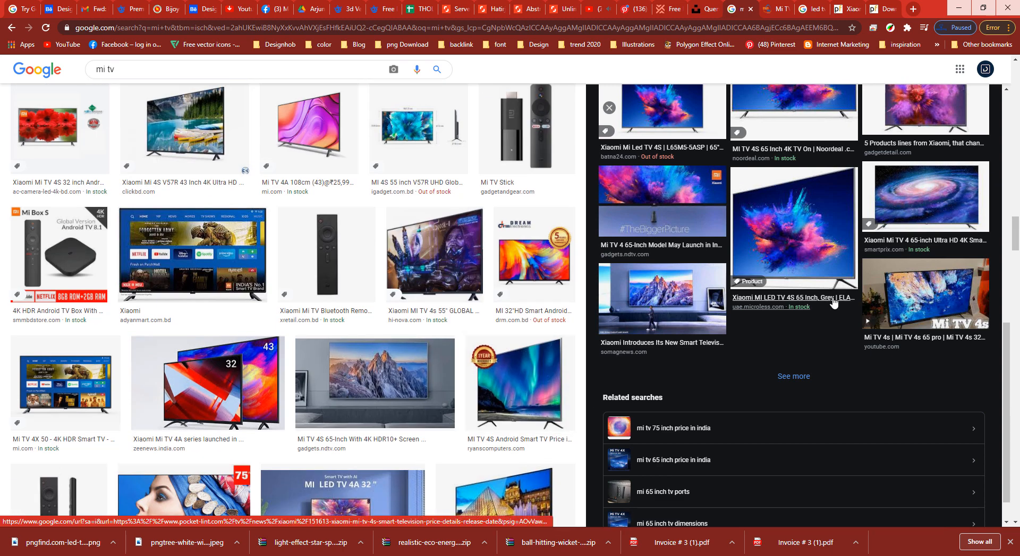
scroll(836, 303, "up", 5)
left_click(673, 462)
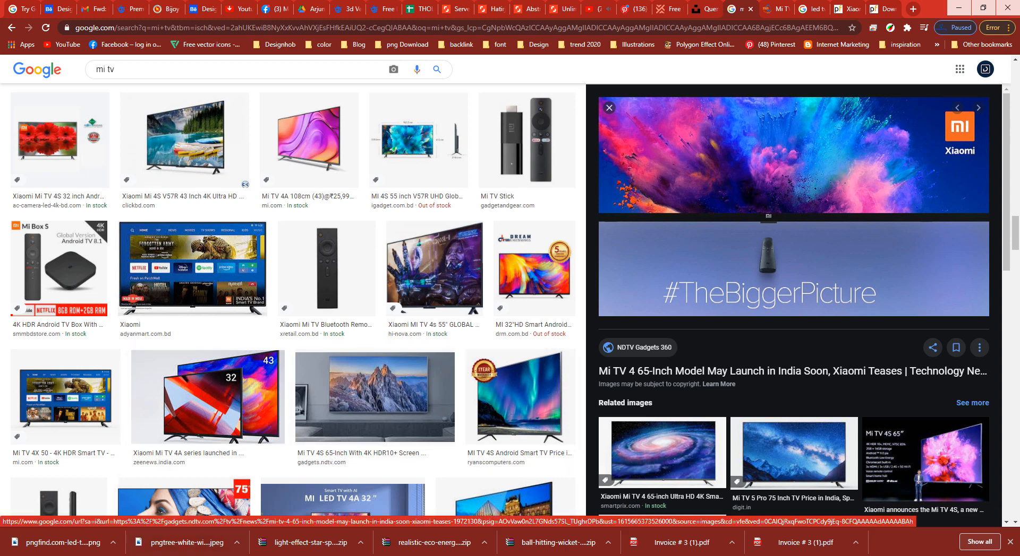
Return to Photoshop and duplicate the "Android Smart TV" subtitle onto the snow beneath the TV
left_click(239, 555)
left_click(11, 62)
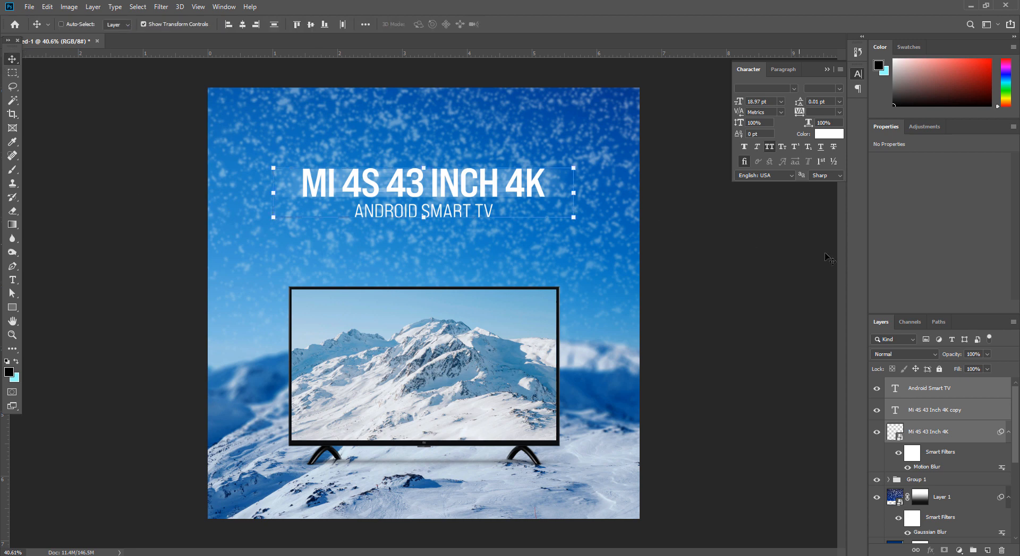
left_click(930, 388)
left_click_drag(481, 214, 480, 486)
Replace the duplicated subtitle's text with "#THEBIGGERPICYURE" and check the slogan in the browser's reference ad
double_click(469, 481)
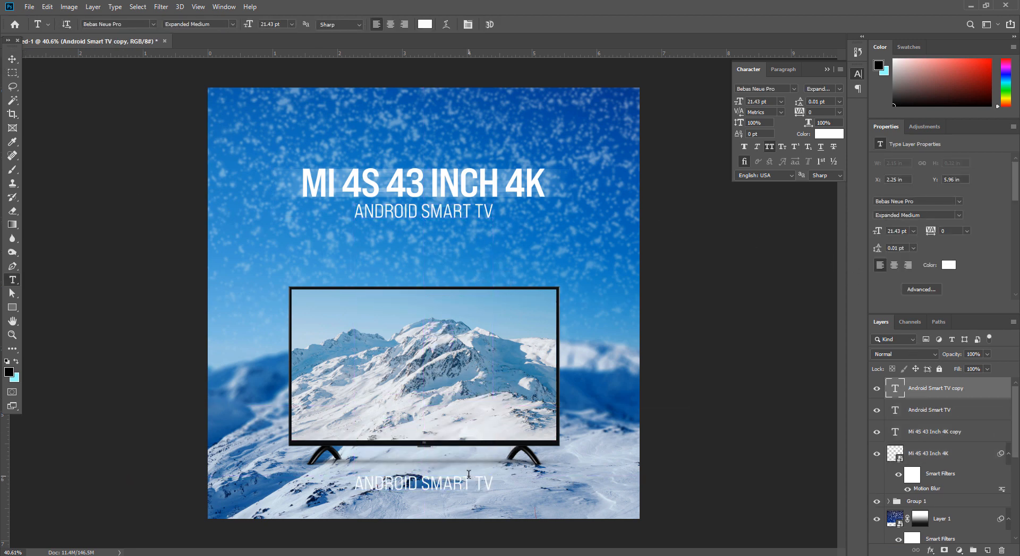
key("ctrl+a")
key("BackSpace")
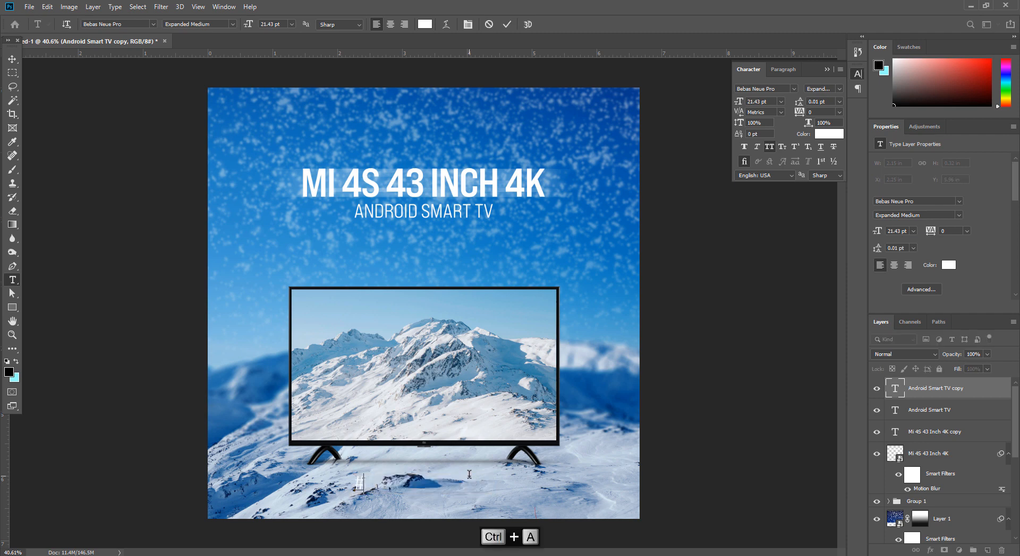
type("#THE")
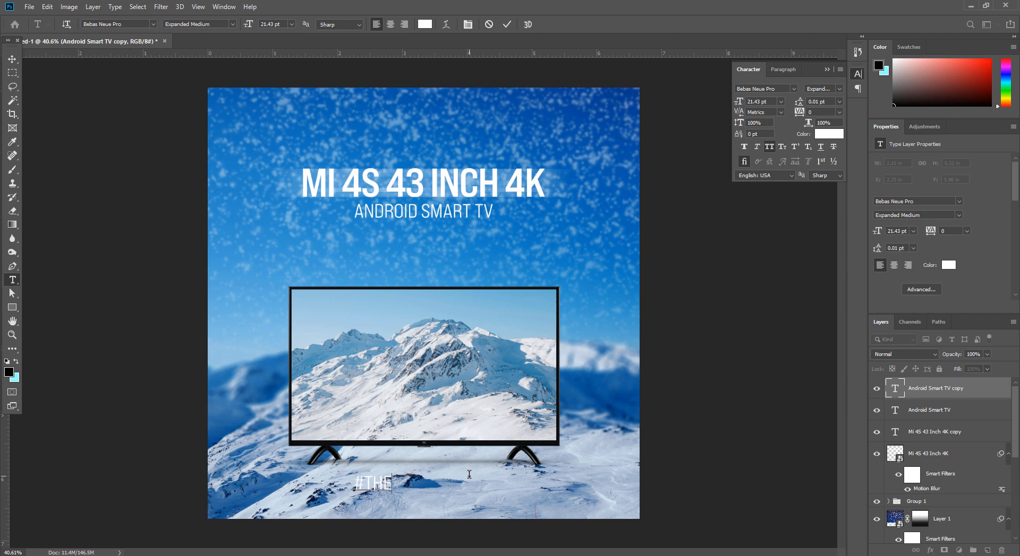
type("BIGGERP")
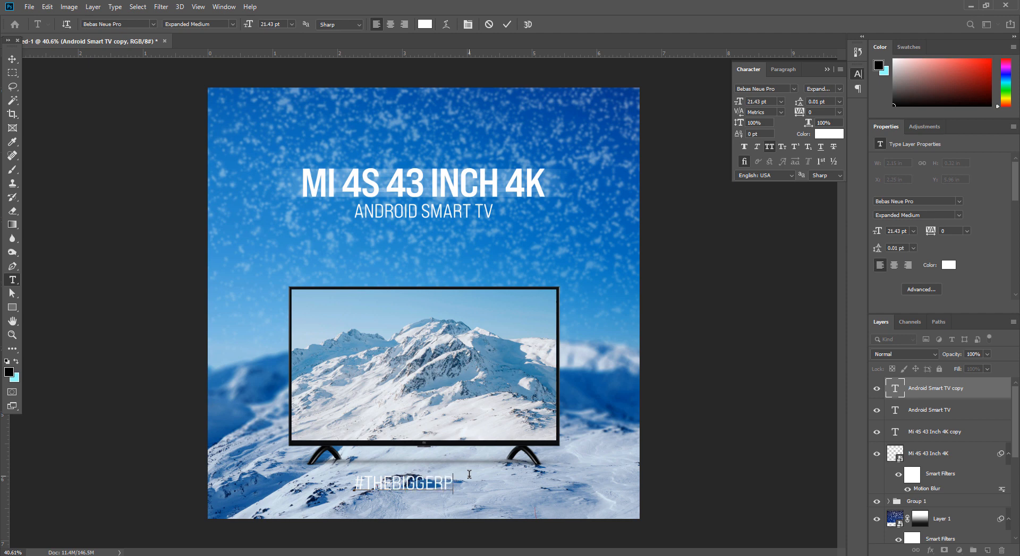
type("ICYURE")
key("alt+Tab")
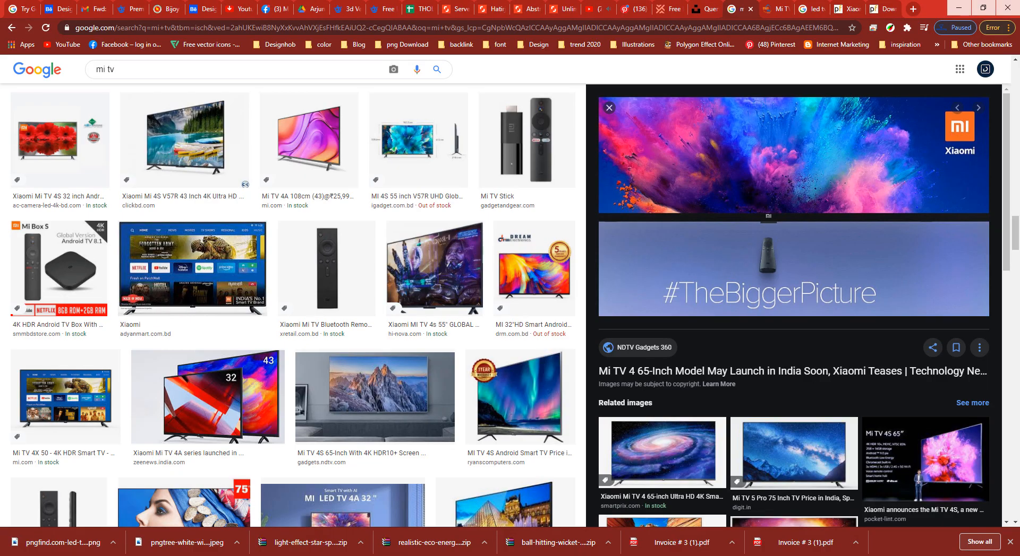
key("alt+Tab")
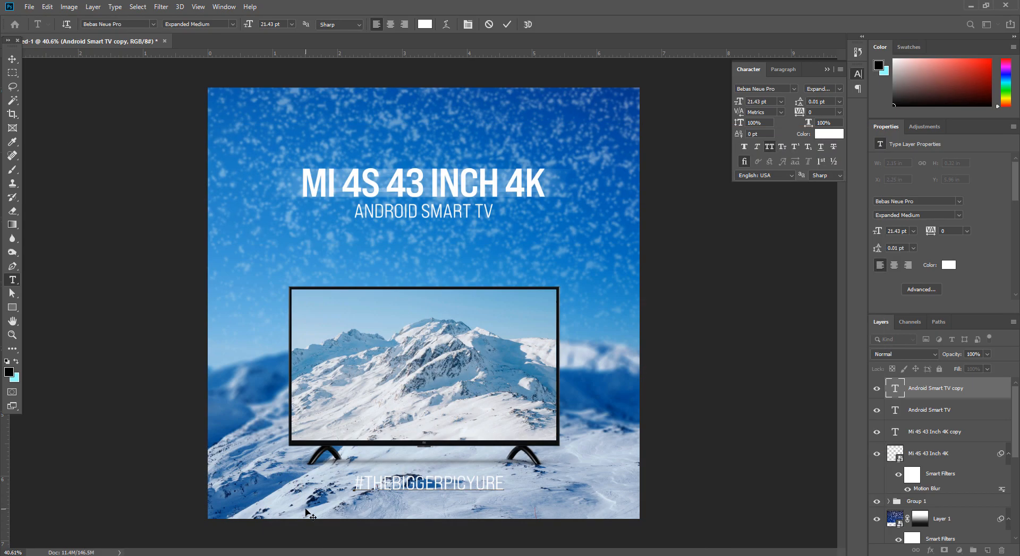
Scale the hashtag text to 64.18% and place it near the canvas's lower-left corner
left_click(12, 59)
left_click_drag(498, 475, 309, 502)
key("Right")
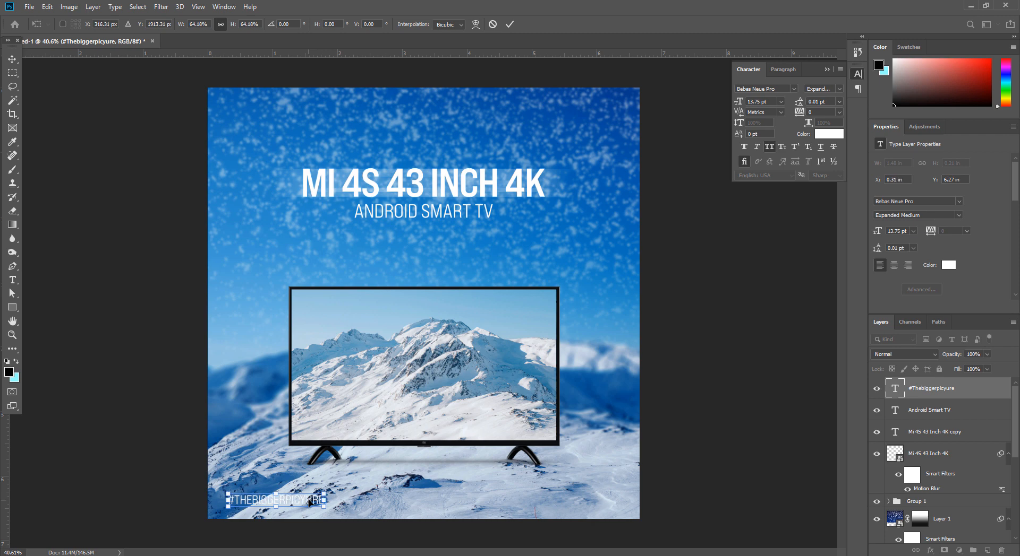
key("Return")
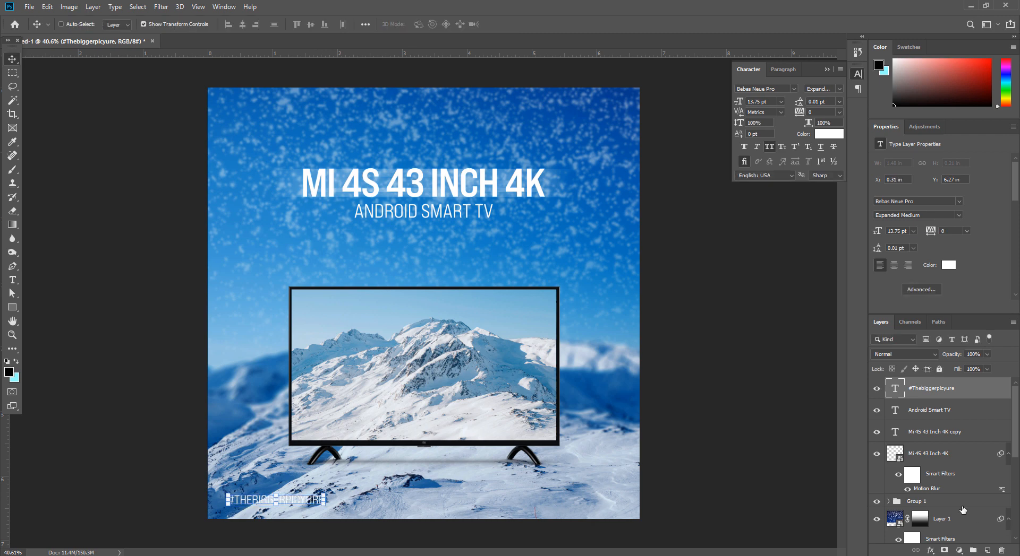
Add a Hue/Saturation adjustment layer above Group 1, shift its hue slightly, and reselect the hashtag text layer
left_click(950, 504)
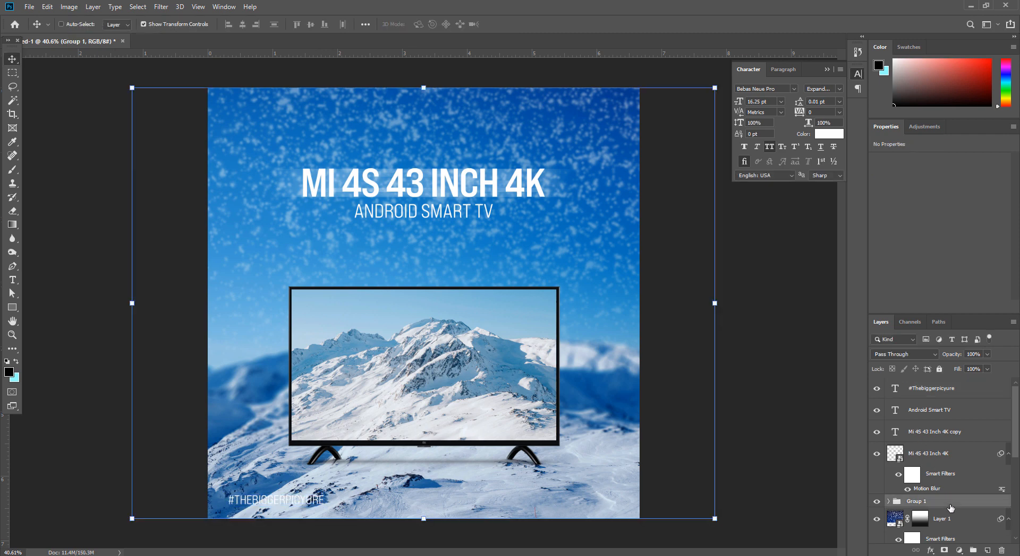
left_click(958, 551)
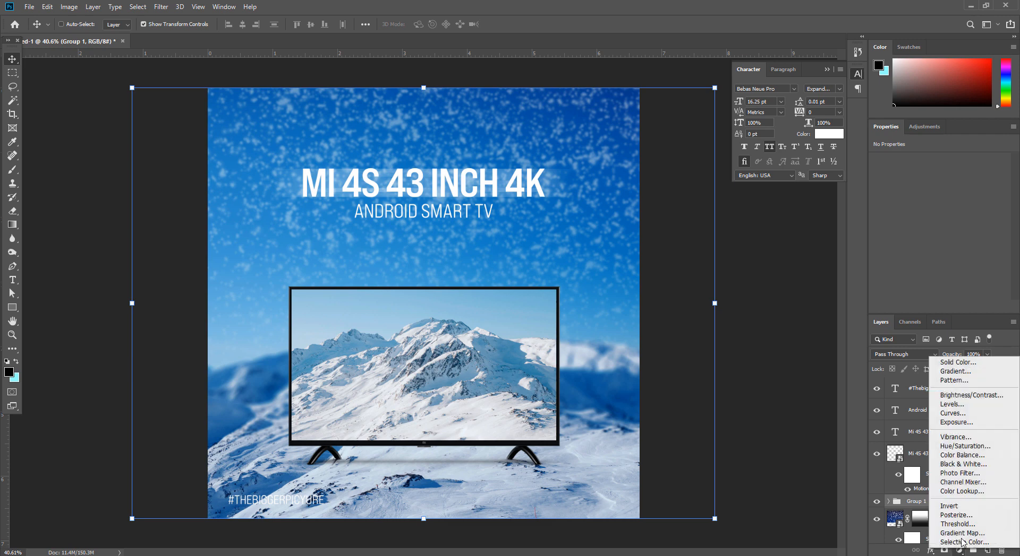
left_click(962, 446)
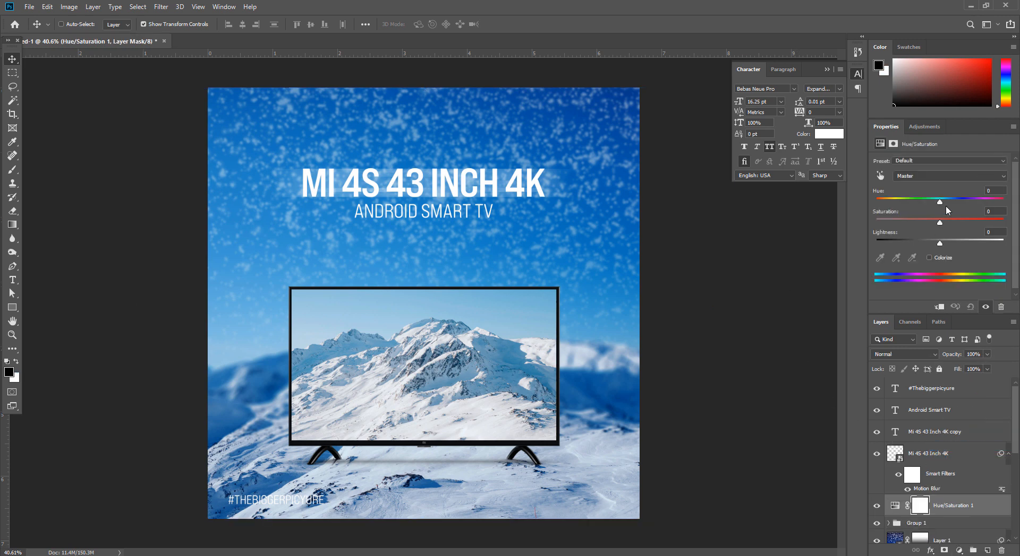
left_click_drag(939, 201, 942, 201)
left_click(926, 392)
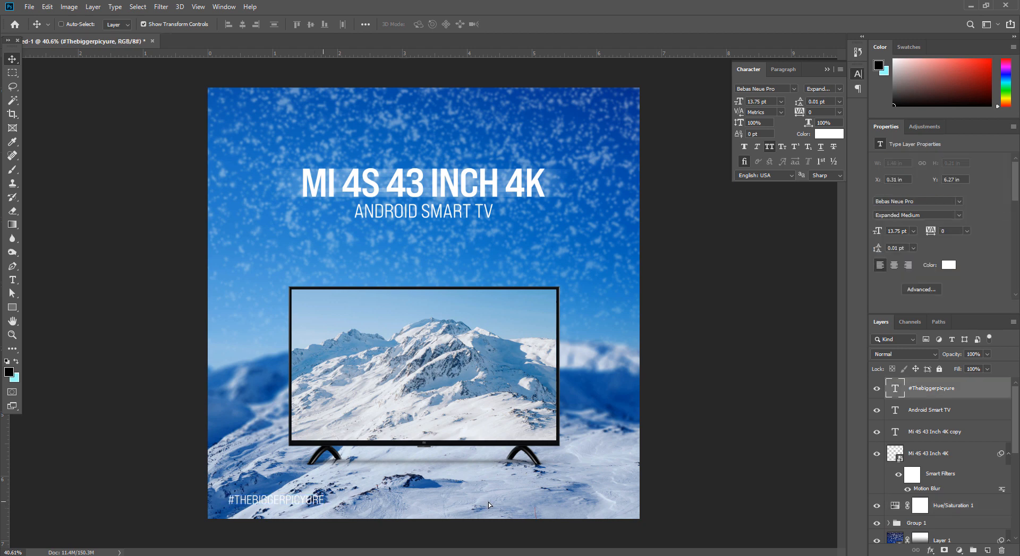
Place the hashtag text near the canvas's lower-left corner with small even margins, at about X 0.22 in and Y 6.25 in
left_click_drag(317, 503, 294, 522)
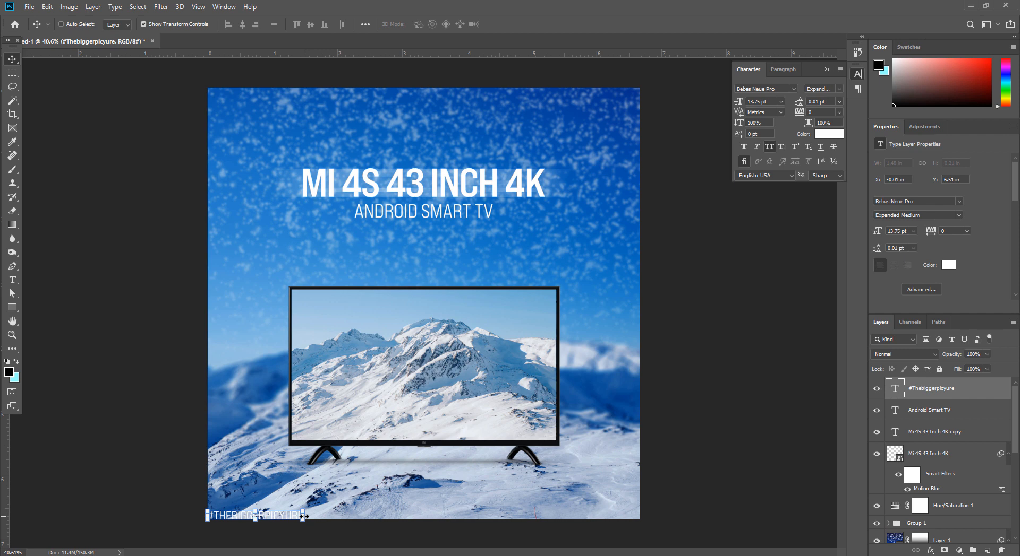
key("shift+Up")
key("shift+Up")
key("shift+Up")
key("shift+Up")
key("shift+Up")
key("shift+Up")
key("shift+Up")
key("shift+Up")
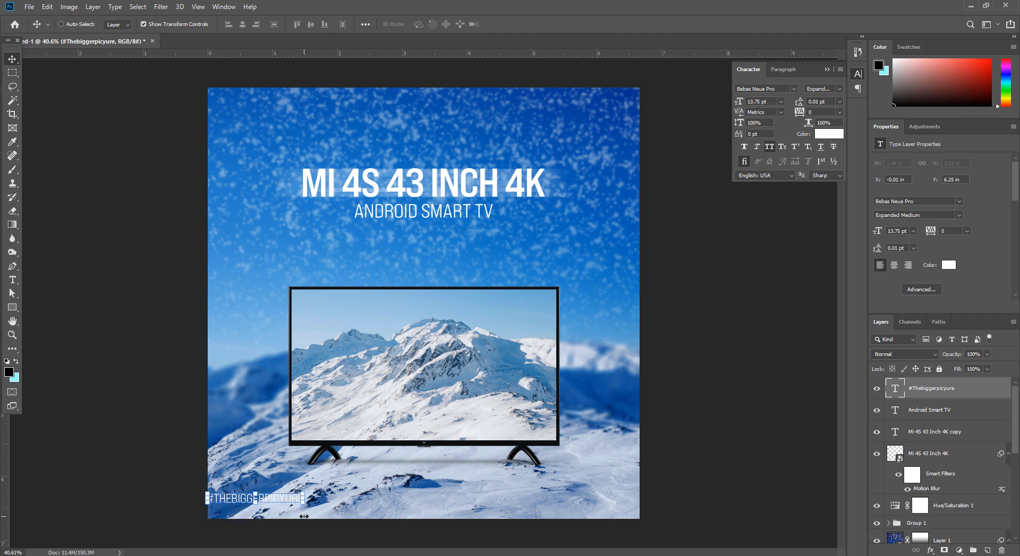
key("shift+Right")
key("shift+Right")
key("shift+Right")
key("shift+Right")
key("shift+Right")
key("shift+Right")
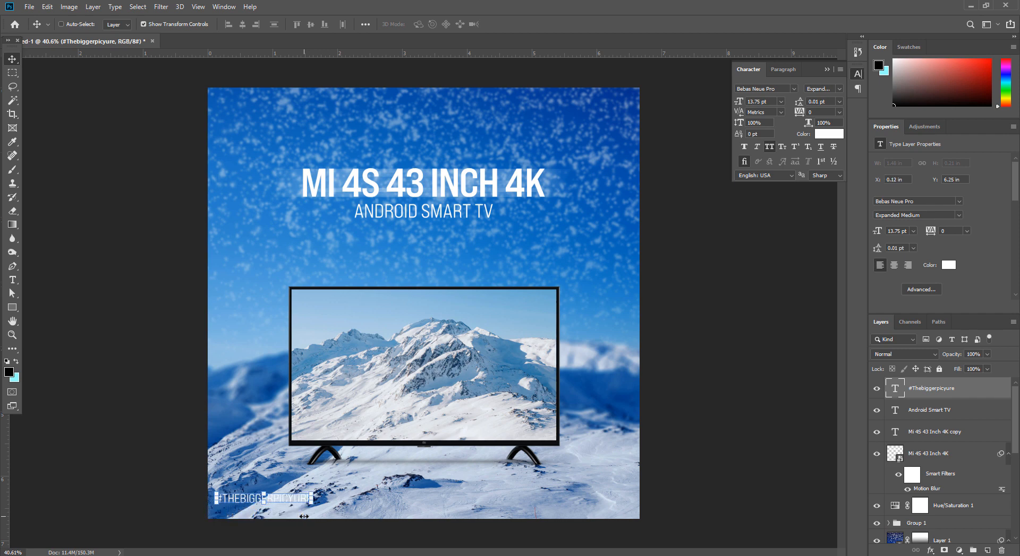
key("shift+Right")
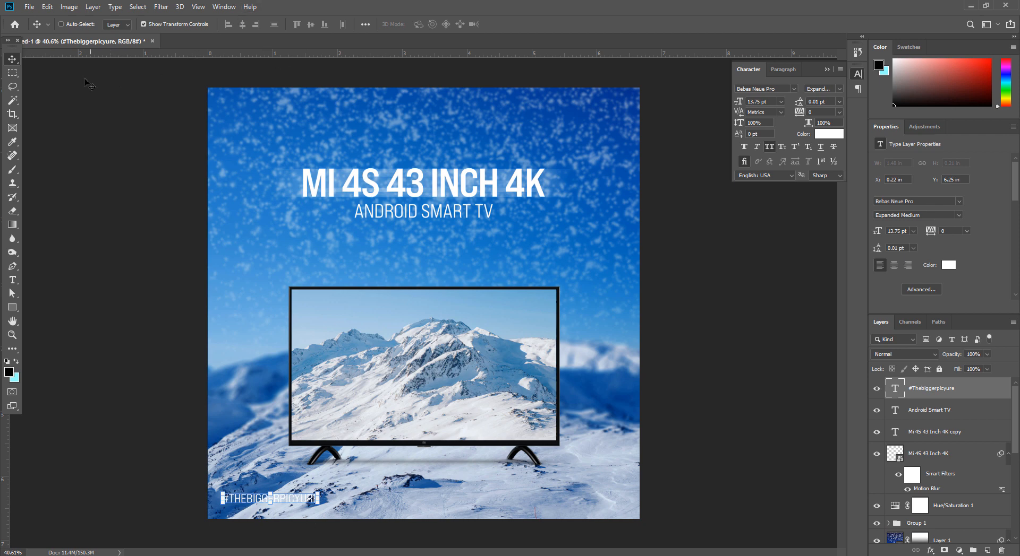
Switch to the Rectangular Marquee tool and examine the whole composite and the hashtag's placement at different magnifications
left_click(13, 73)
left_click_drag(397, 343, 353, 321)
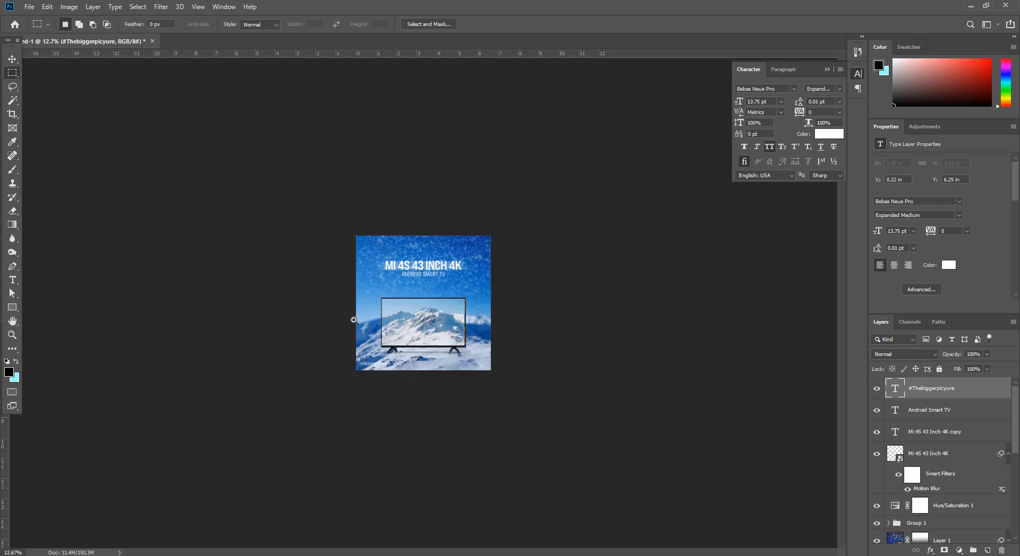
left_click_drag(327, 445, 382, 447)
left_click_drag(299, 522, 316, 524)
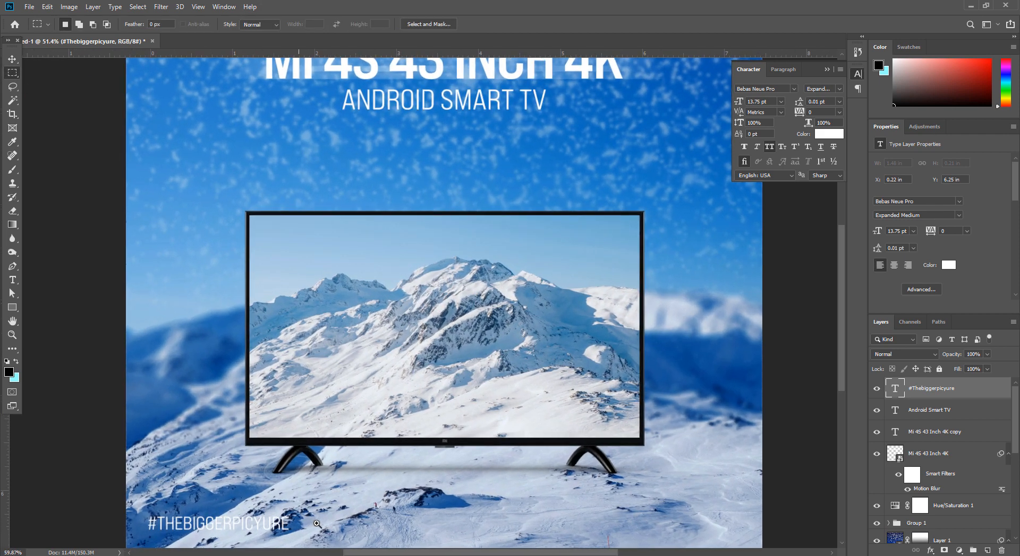
left_click_drag(391, 502, 367, 502)
left_click_drag(392, 262, 403, 262)
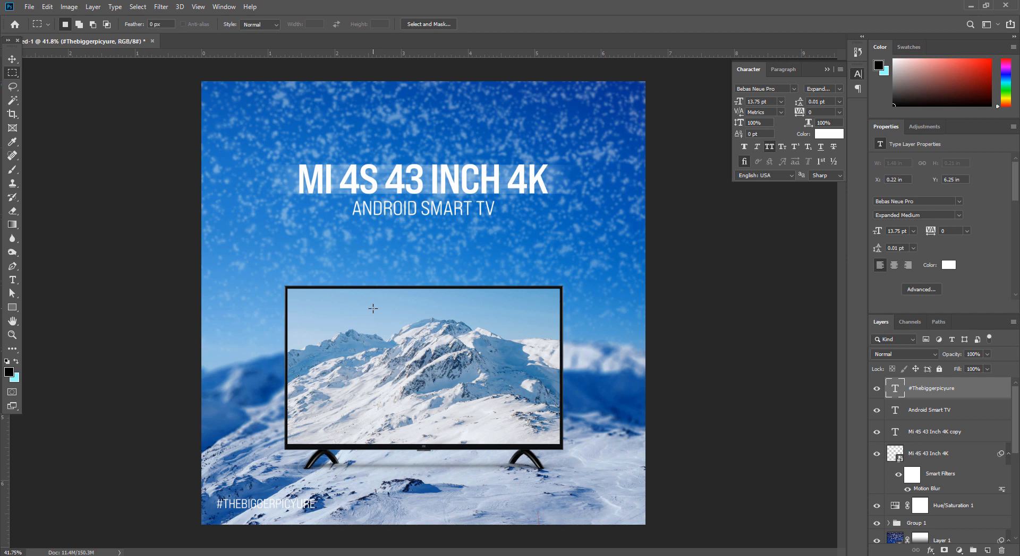
Switch to the browser and look through the "mi tv" image results for reference ads
key("alt+Tab")
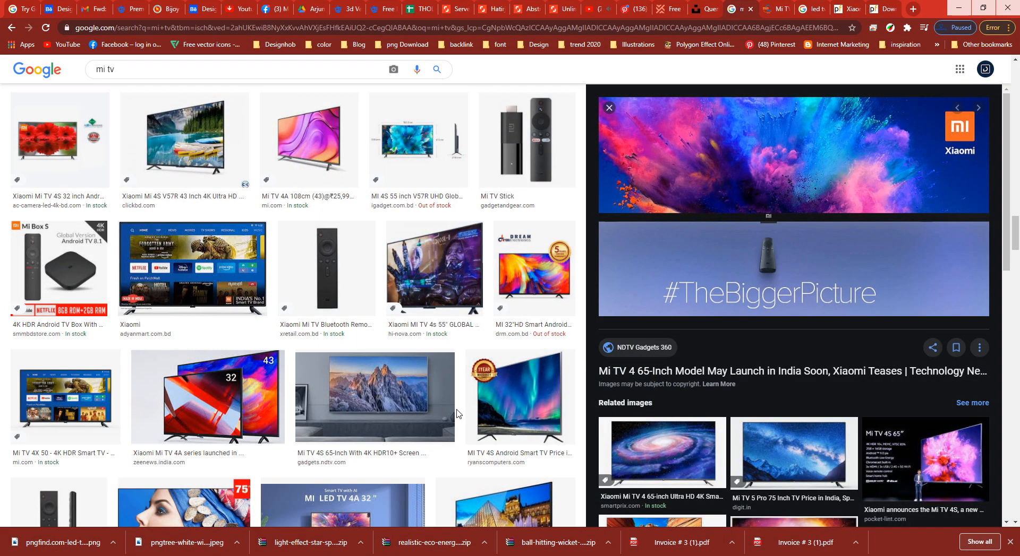
scroll(747, 407, "down", 8)
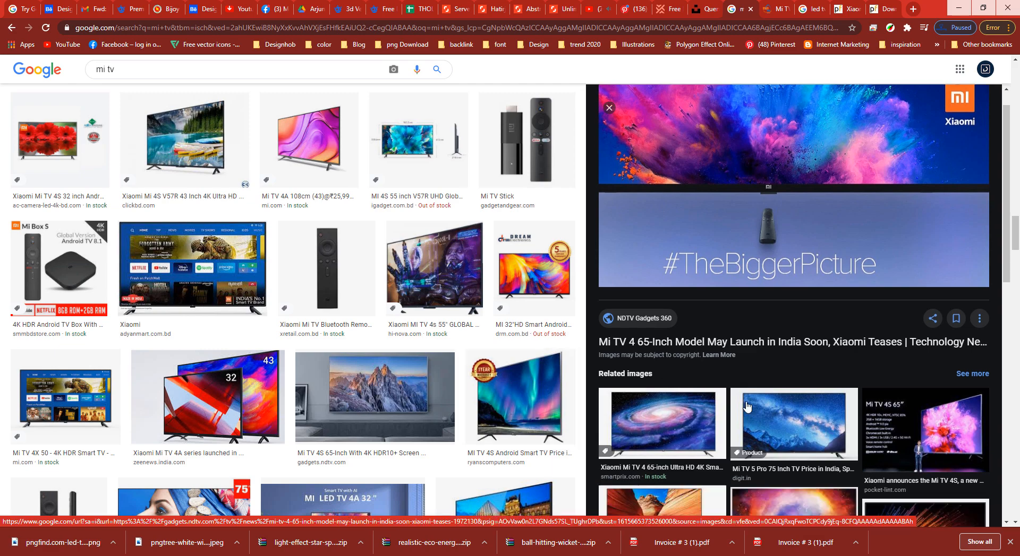
scroll(346, 289, "down", 10)
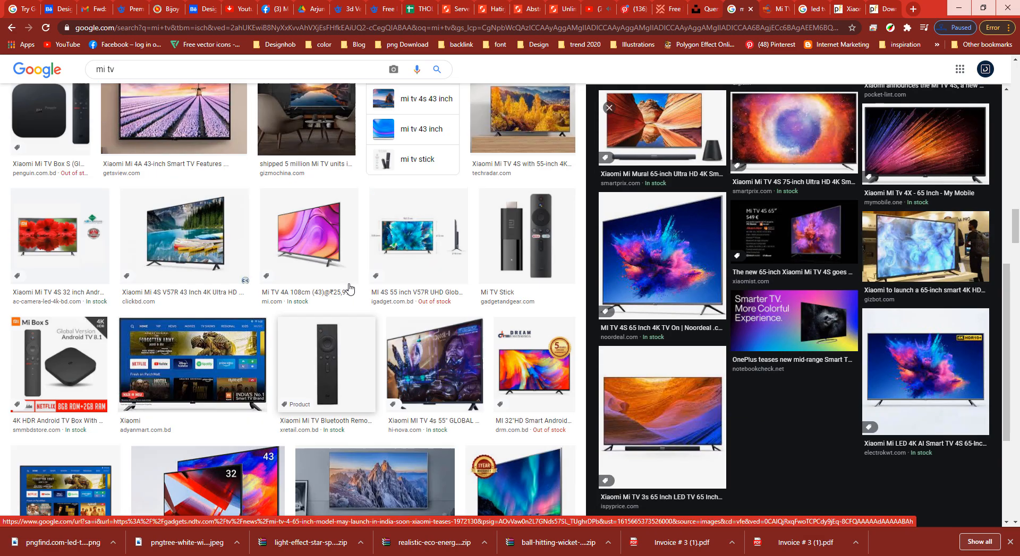
scroll(348, 288, "down", 10)
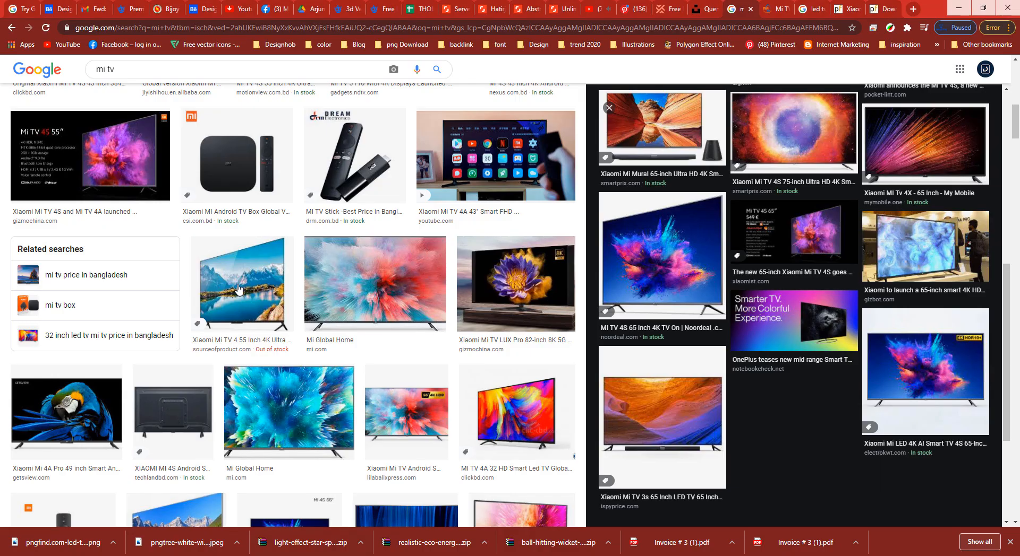
scroll(212, 265, "up", 10)
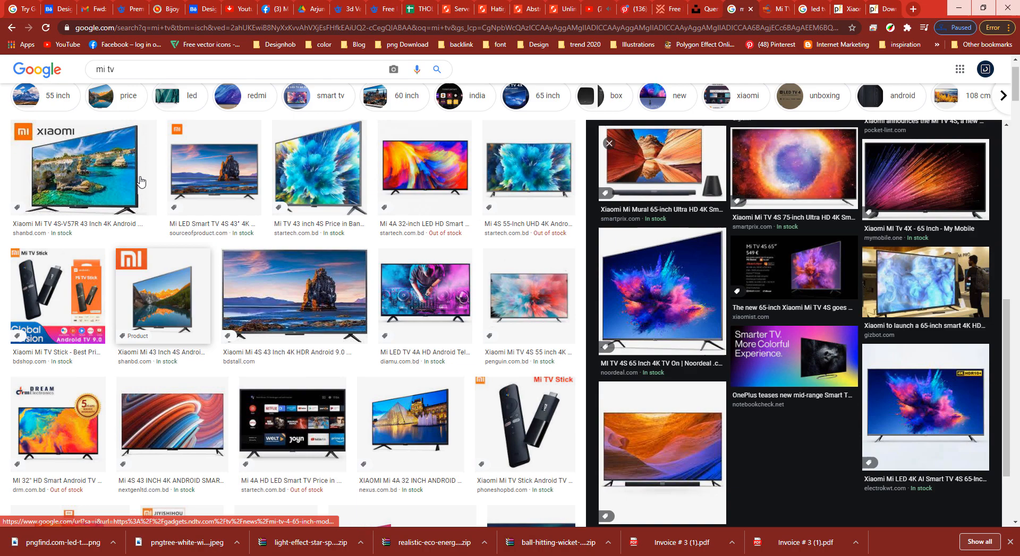
left_click_drag(116, 77, 2, 79)
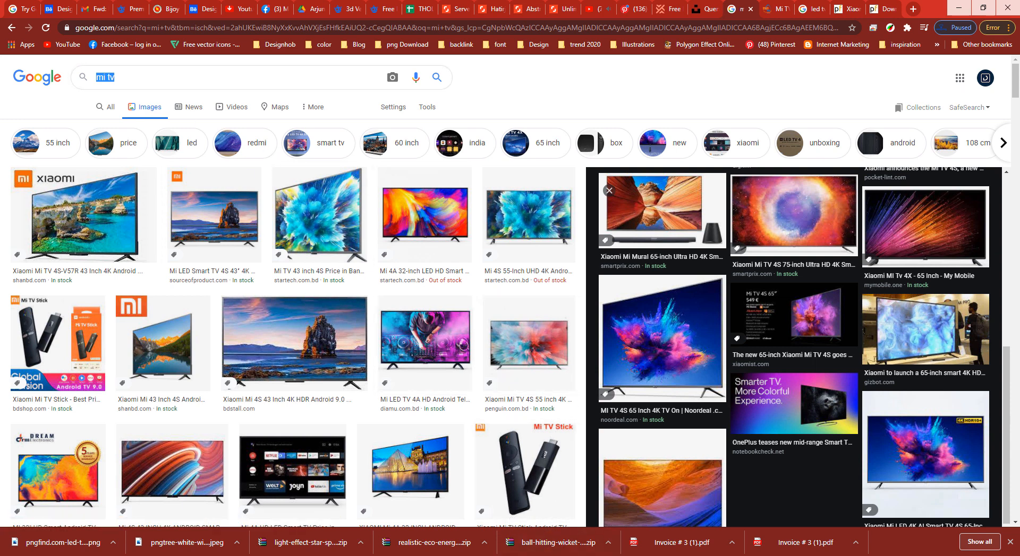
Place the parachute PNG from the Downloads folder into the Photoshop composite, scaled to 14.42% and overlapping the TV's upper edge
key("F10")
left_click(269, 466)
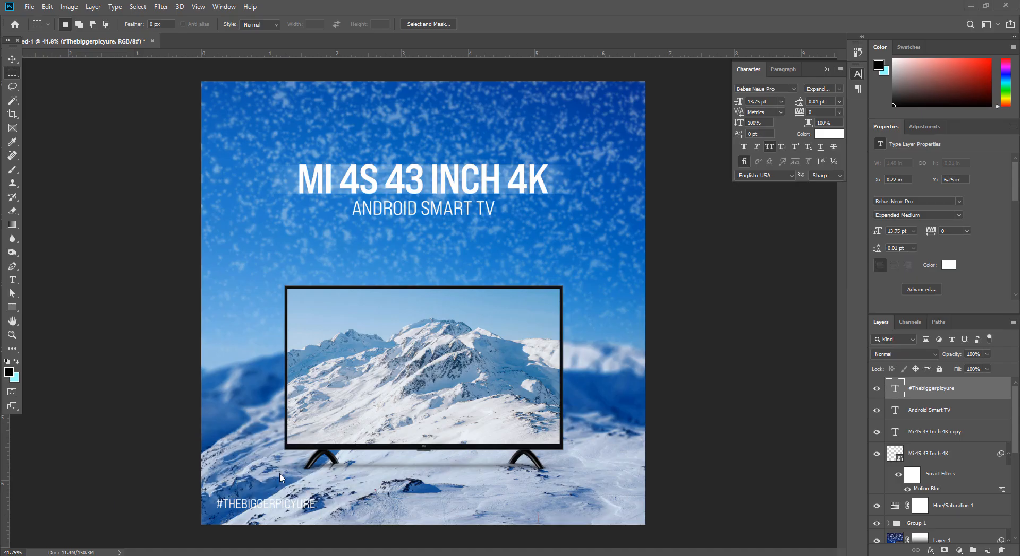
left_click(261, 534)
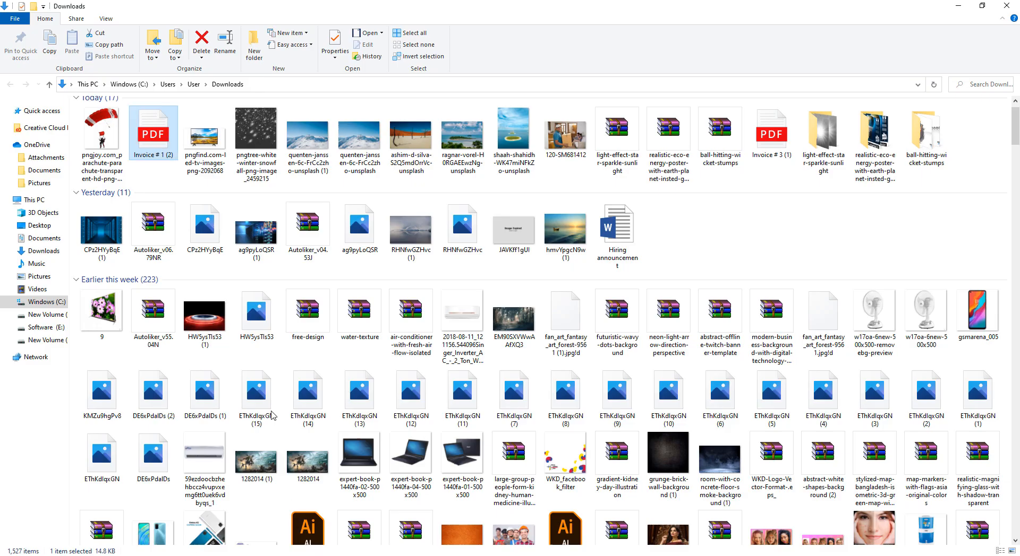
left_click_drag(101, 133, 432, 378)
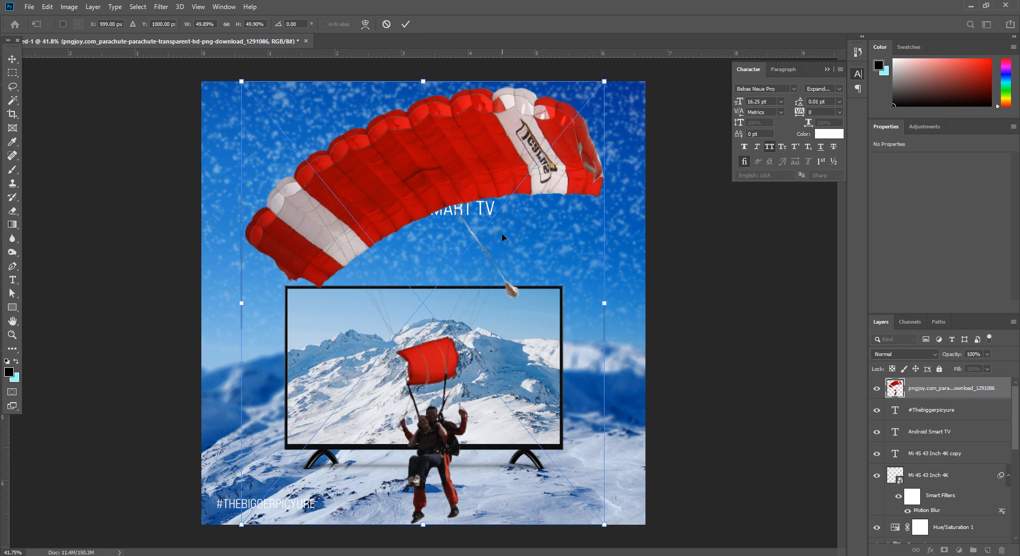
left_click_drag(610, 78, 347, 396)
left_click_drag(346, 446, 464, 287)
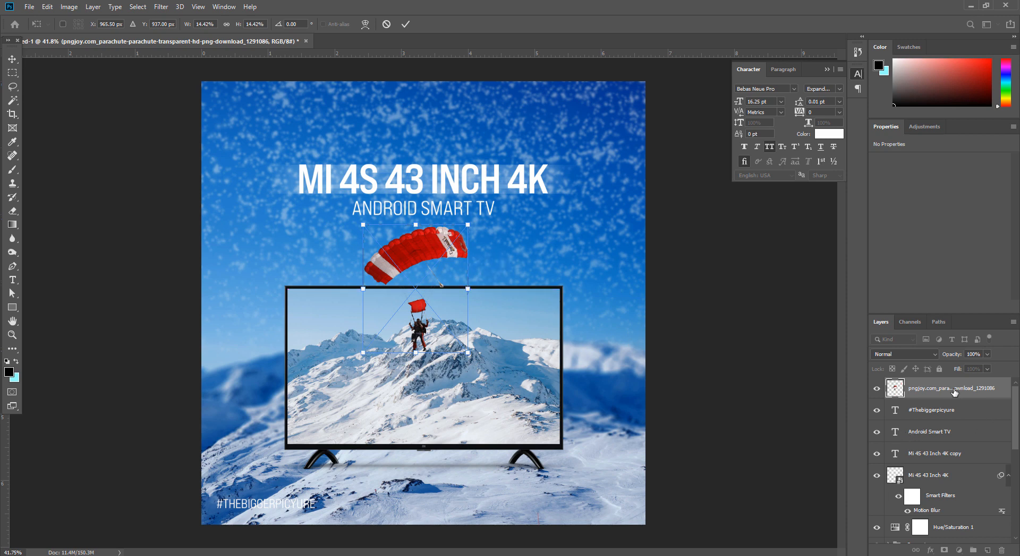
Commit the parachute placement and move its layer directly above Group 1, beneath Hue/Saturation 1
key("m")
left_click_drag(953, 392, 965, 494)
scroll(947, 484, "down", 2)
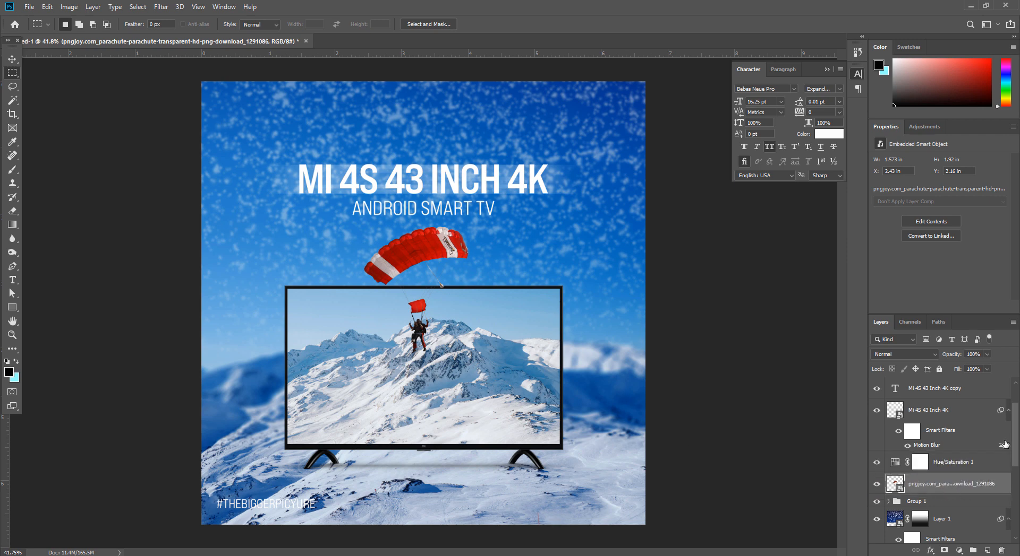
Add a Hue/Saturation adjustment clipped to the parachute layer and set the Reds hue to -153 to turn the canopy blue
left_click(958, 550)
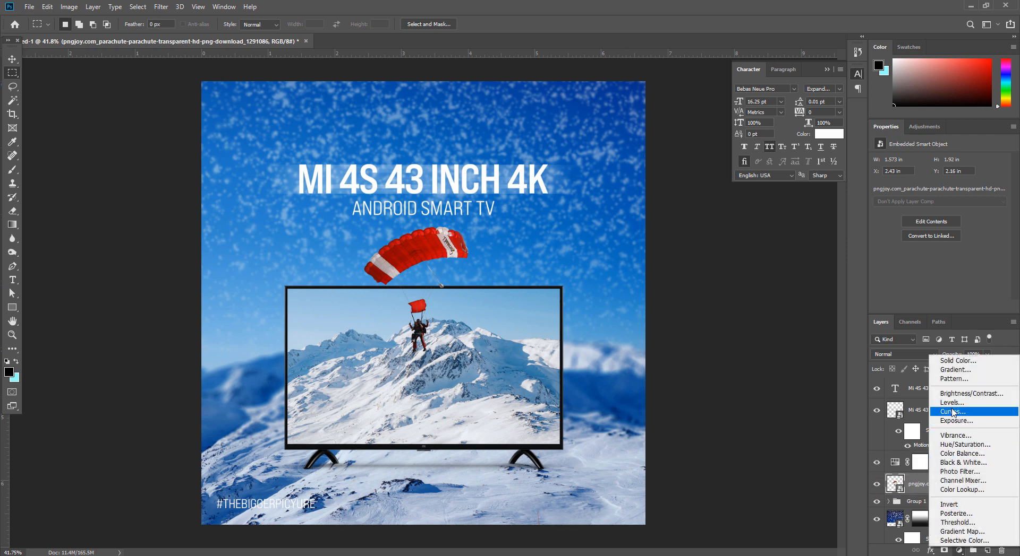
left_click(964, 445)
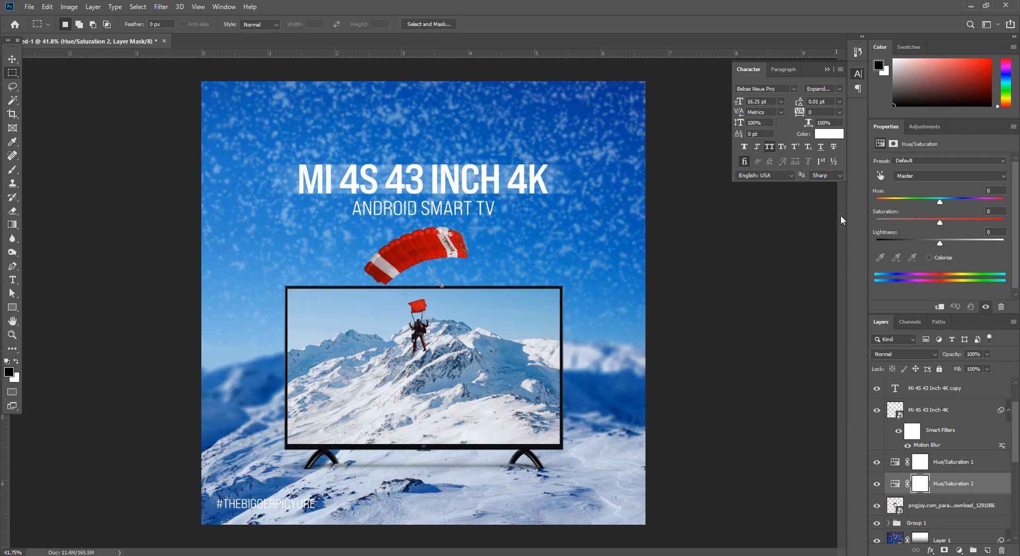
left_click(880, 175)
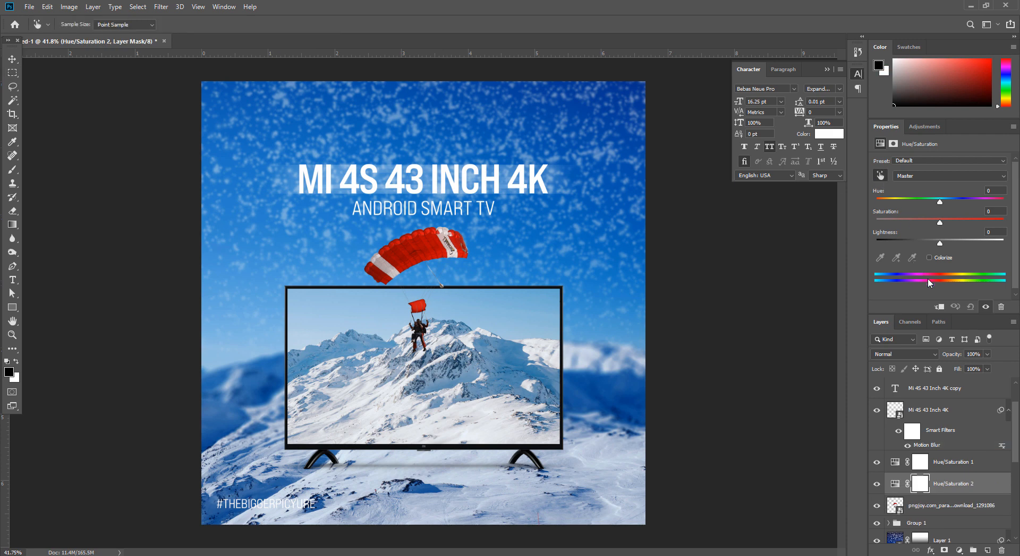
left_click(939, 307)
left_click(425, 239)
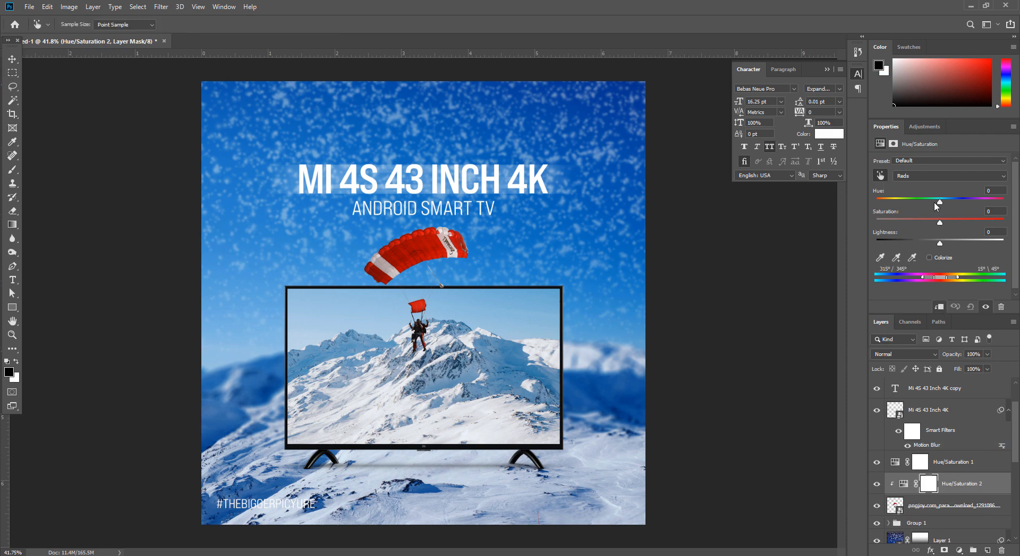
left_click_drag(936, 207, 884, 214)
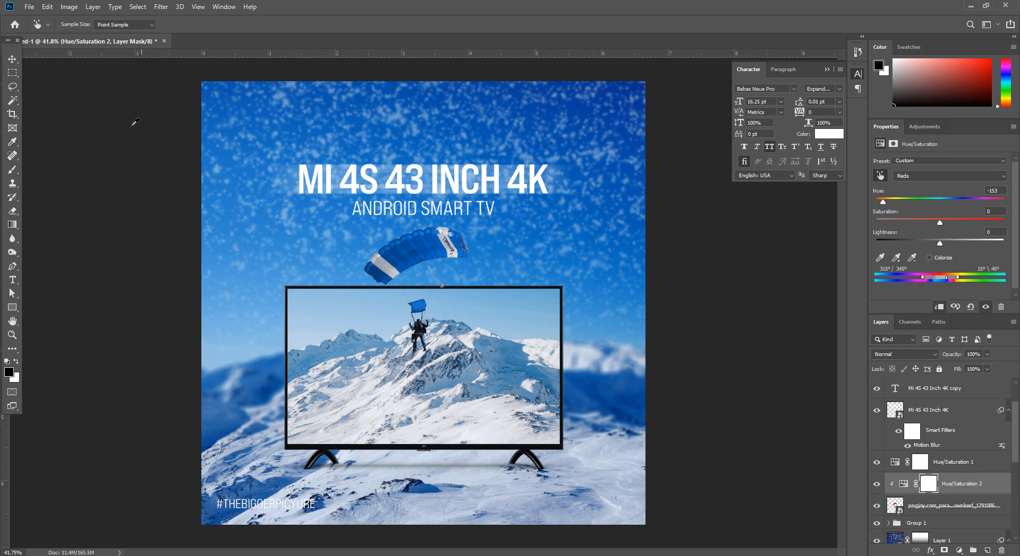
left_click(15, 75)
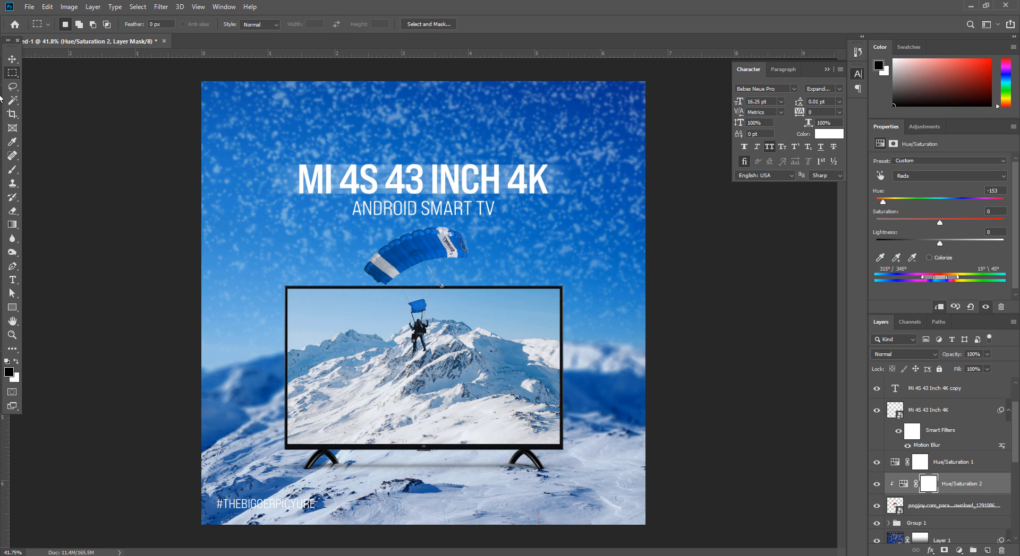
Show the Color Fill 1 copy layer and set its fill color to the lighter blue 0398d6
key("ctrl+space")
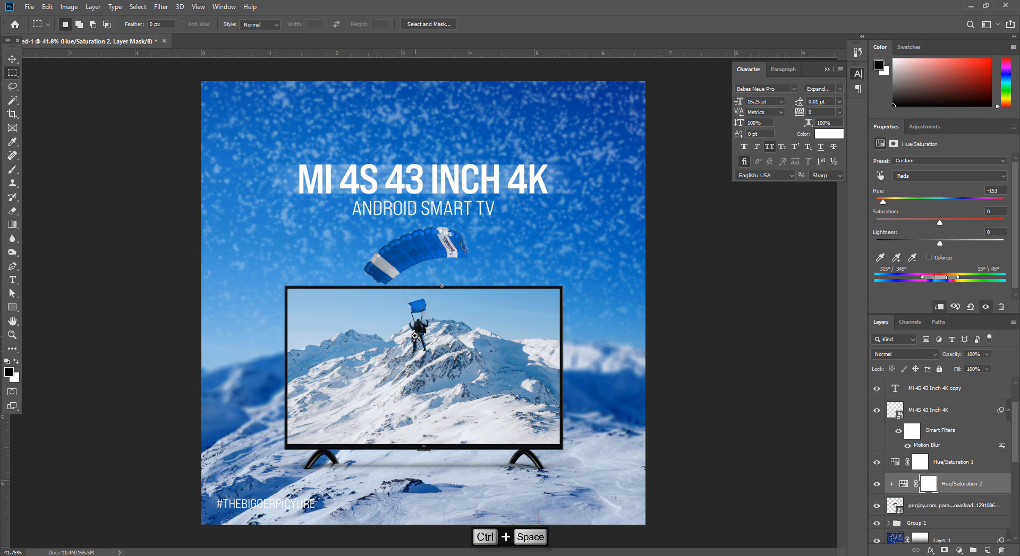
left_click_drag(417, 336, 403, 317)
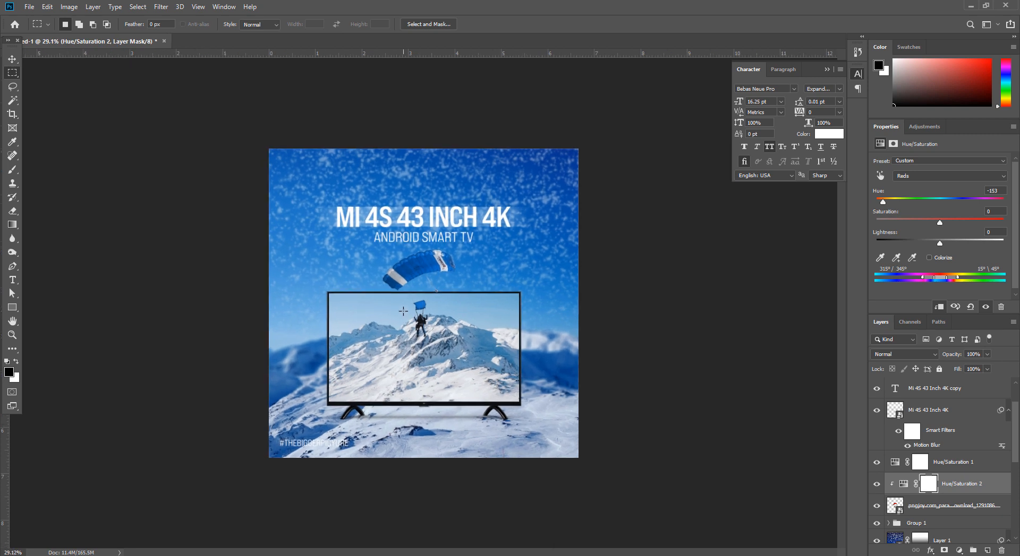
key("ctrl+space")
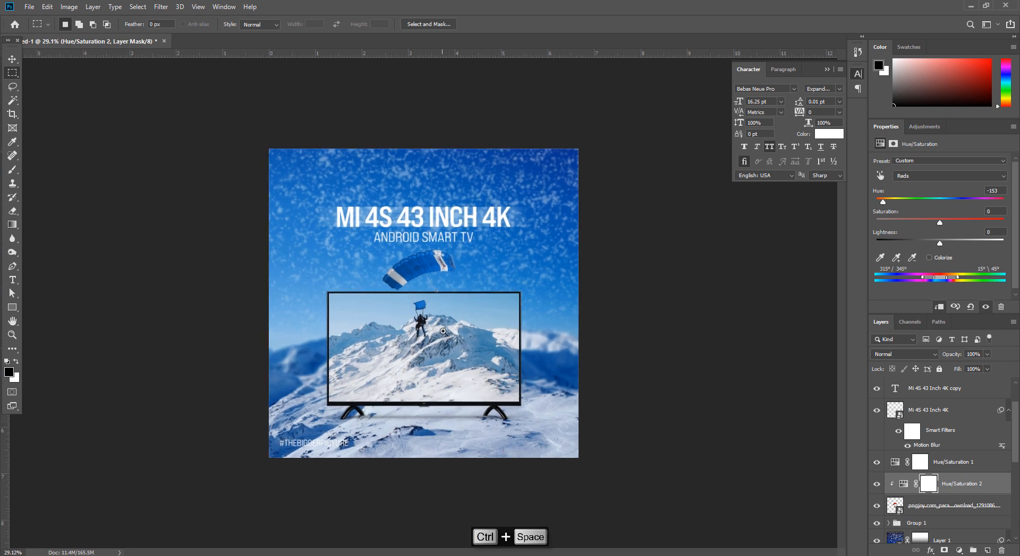
mouse_move(415, 309)
left_mouse_down()
mouse_move(393, 310)
mouse_move(416, 308)
left_mouse_up()
scroll(982, 462, "down", 3)
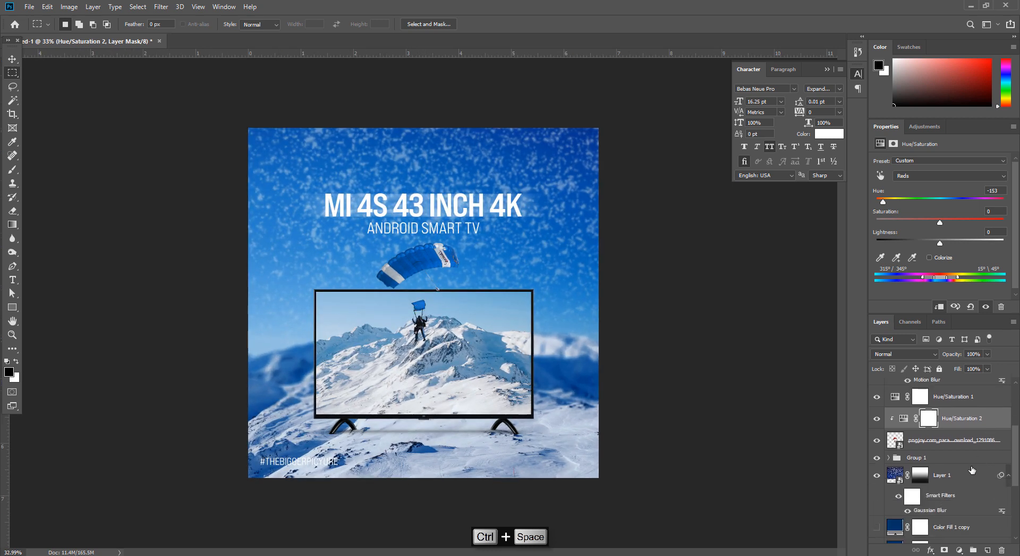
scroll(960, 482, "down", 4)
left_click(877, 441)
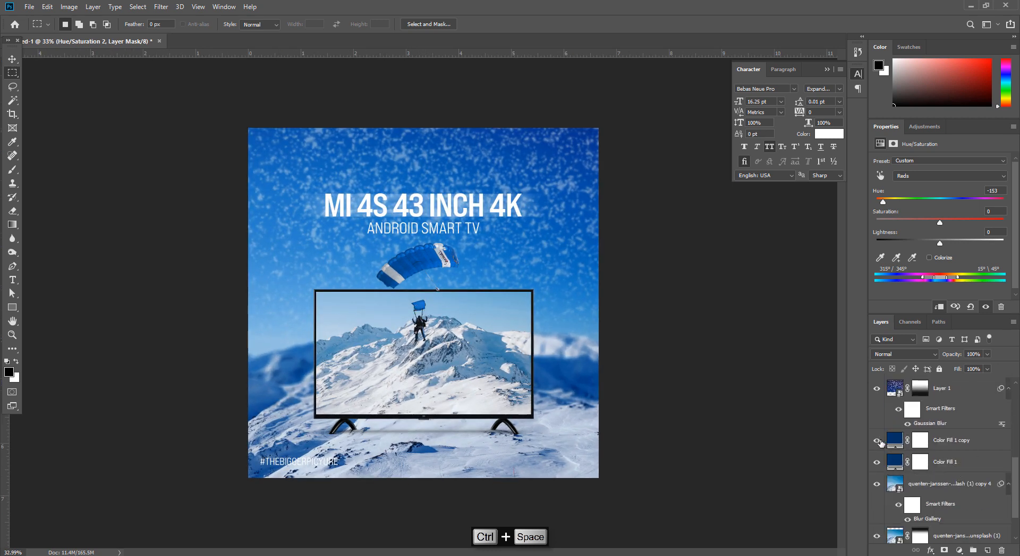
double_click(903, 445)
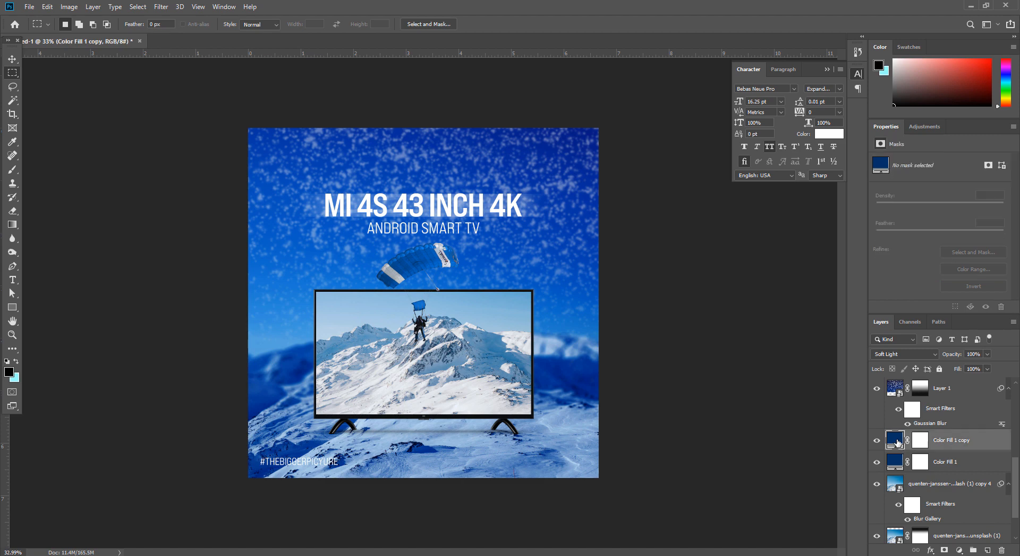
mouse_move(773, 300)
left_mouse_down()
mouse_move(776, 264)
mouse_move(793, 303)
left_mouse_up()
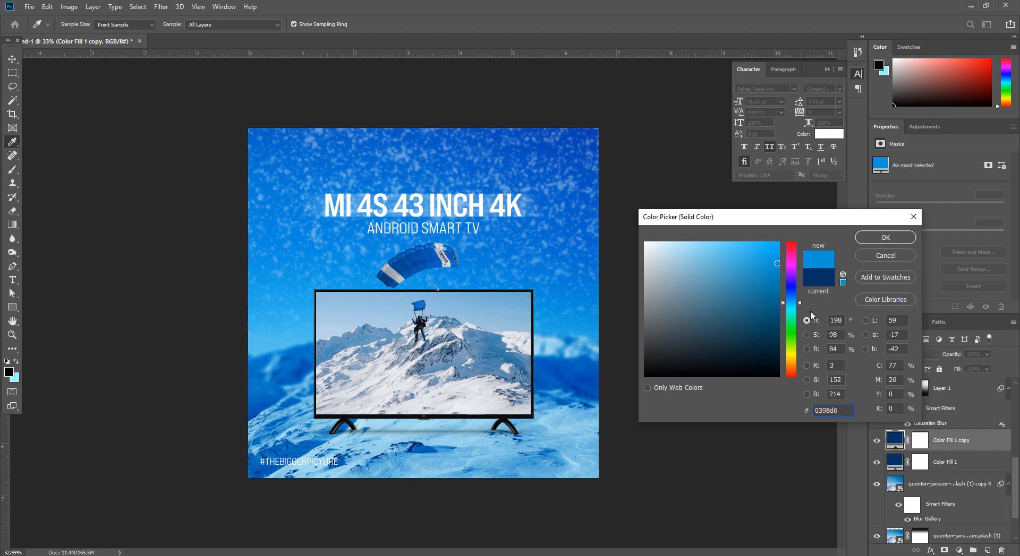
left_click(876, 240)
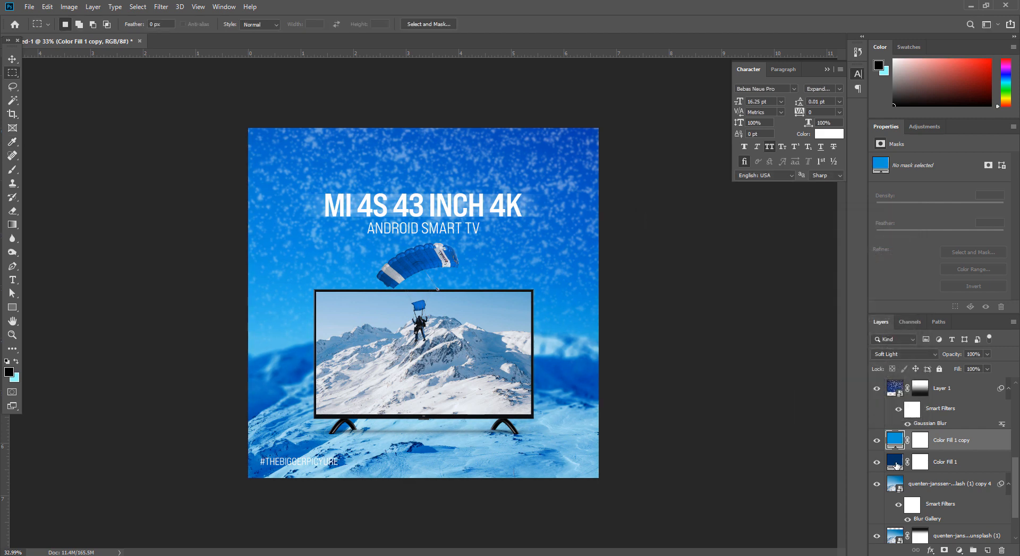
Compare the image with and without Color Fill 1 copy, and change its fill to a brighter blue
left_click(877, 441)
left_click(876, 441)
double_click(895, 440)
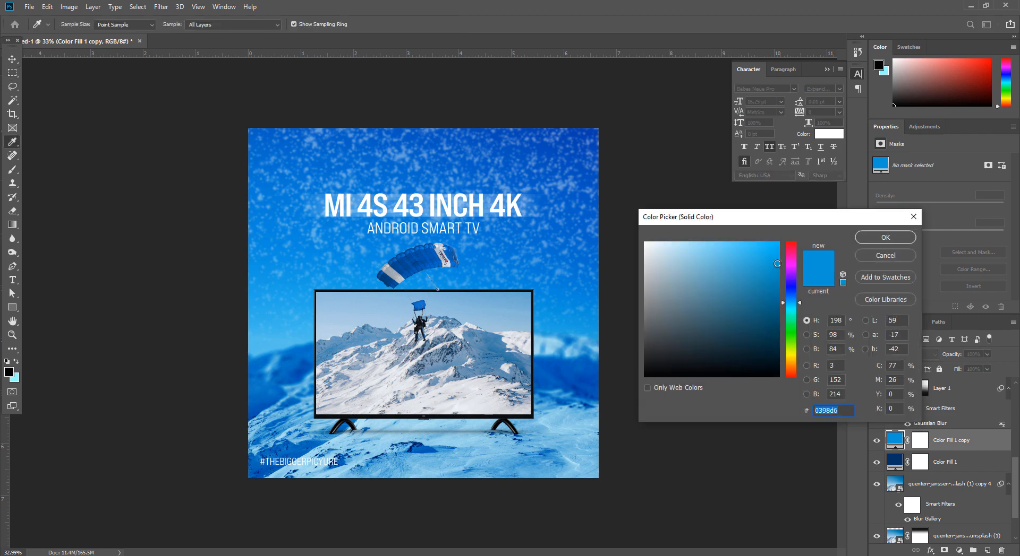
left_click(778, 251)
left_click(874, 238)
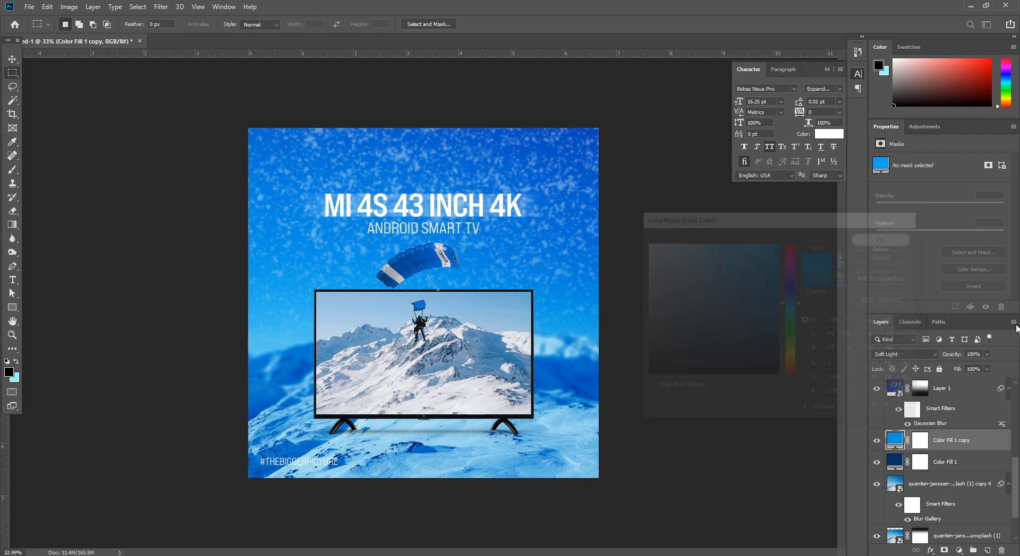
Lower the opacity of Color Fill 1 copy and toggle its visibility to compare the tint
left_click_drag(979, 364, 964, 366)
left_click(877, 442)
left_click(876, 441)
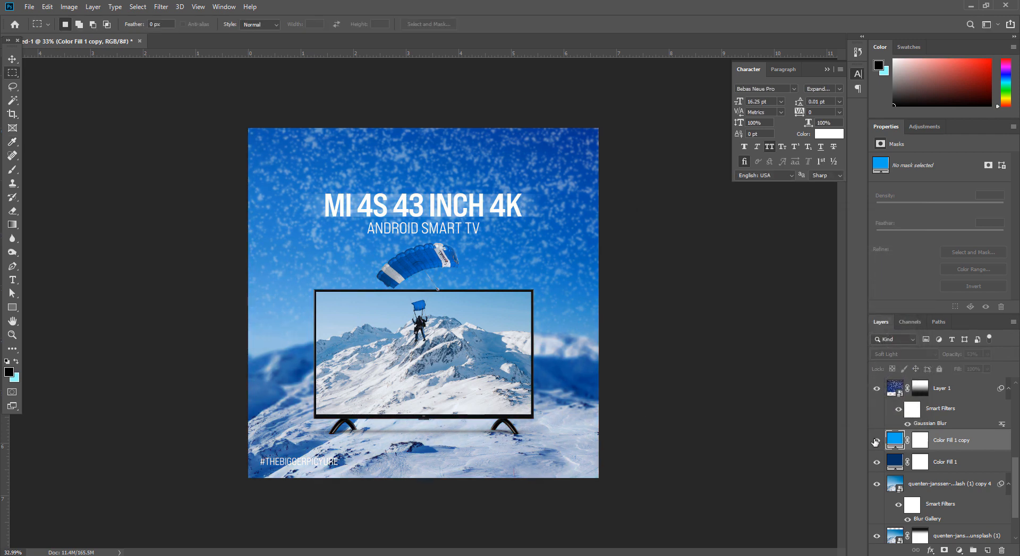
Show the Color Fill 1 copy layer again and inspect the whole composite at closer zoom
left_click(876, 442)
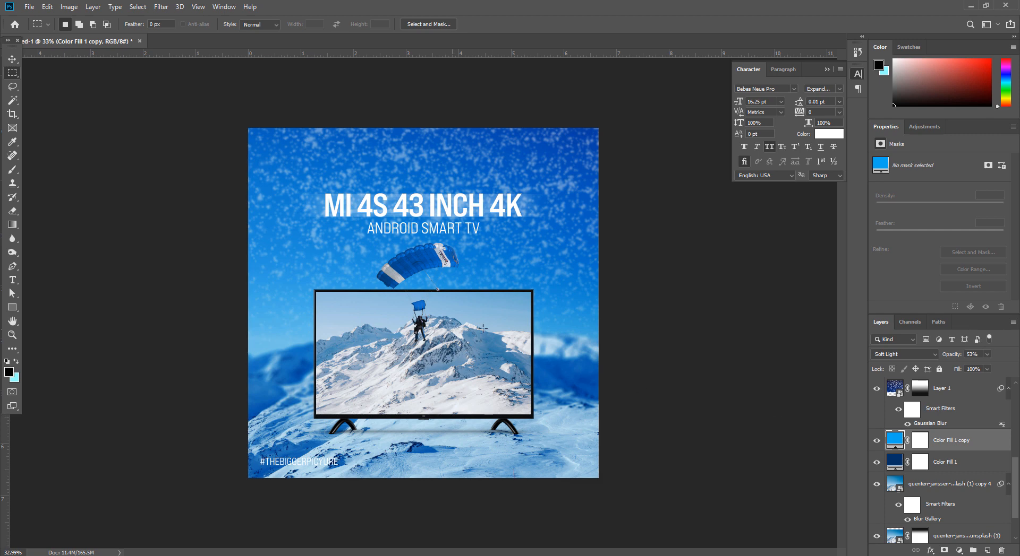
scroll(483, 332, "down", 2)
scroll(492, 353, "up", 3)
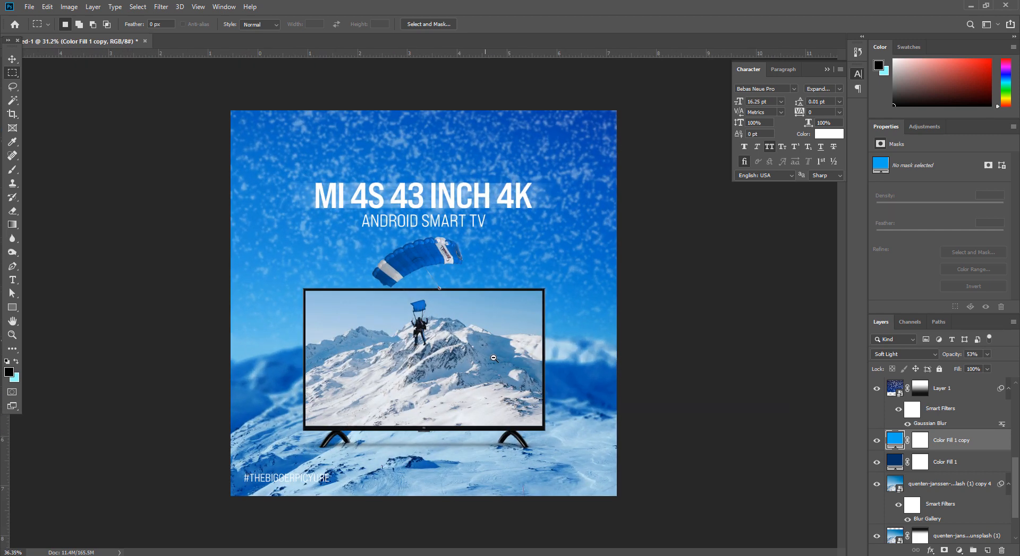
scroll(493, 358, "up", 1)
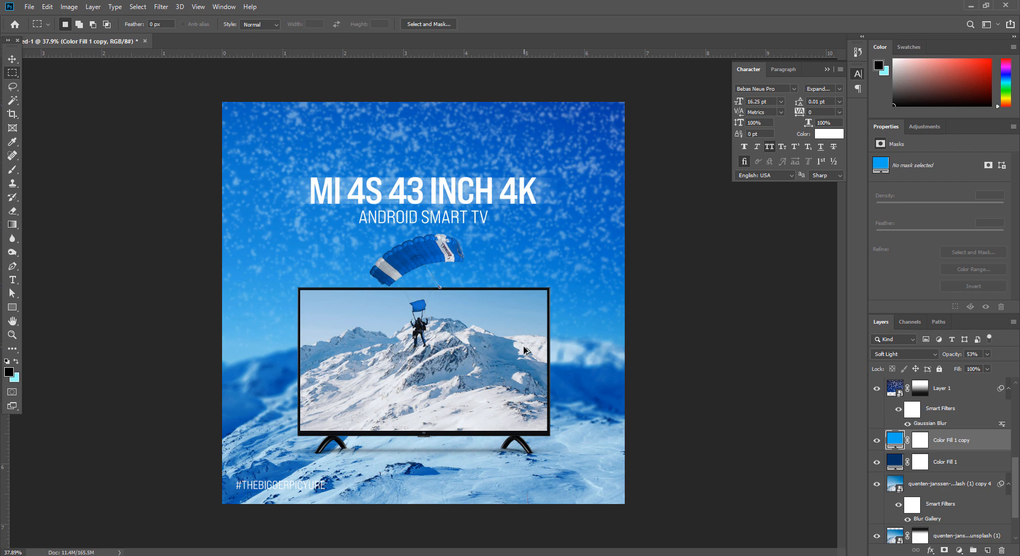
Save a layered Photoshop copy of the composite as "mi tv" in the work > Design folder
key("ctrl+alt+s")
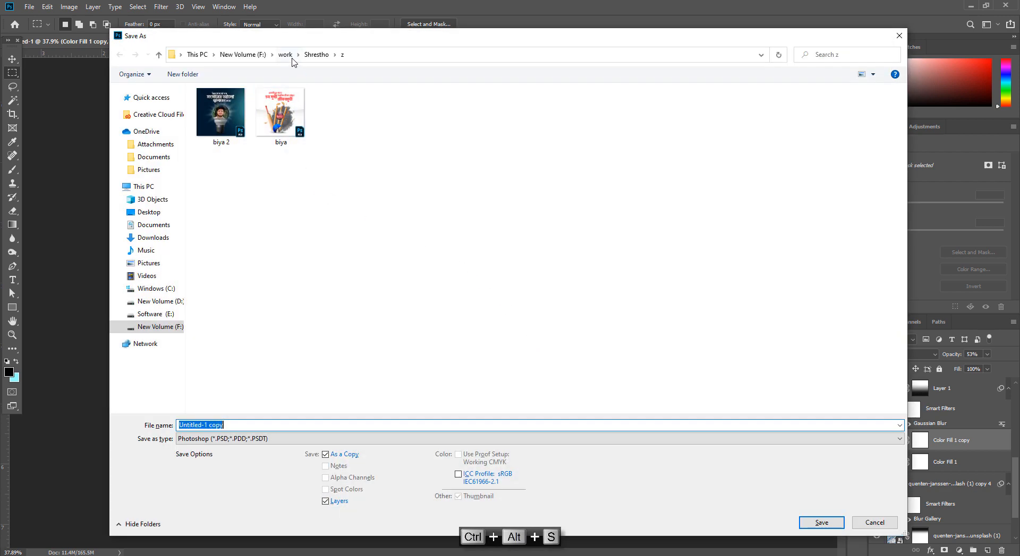
left_click(292, 59)
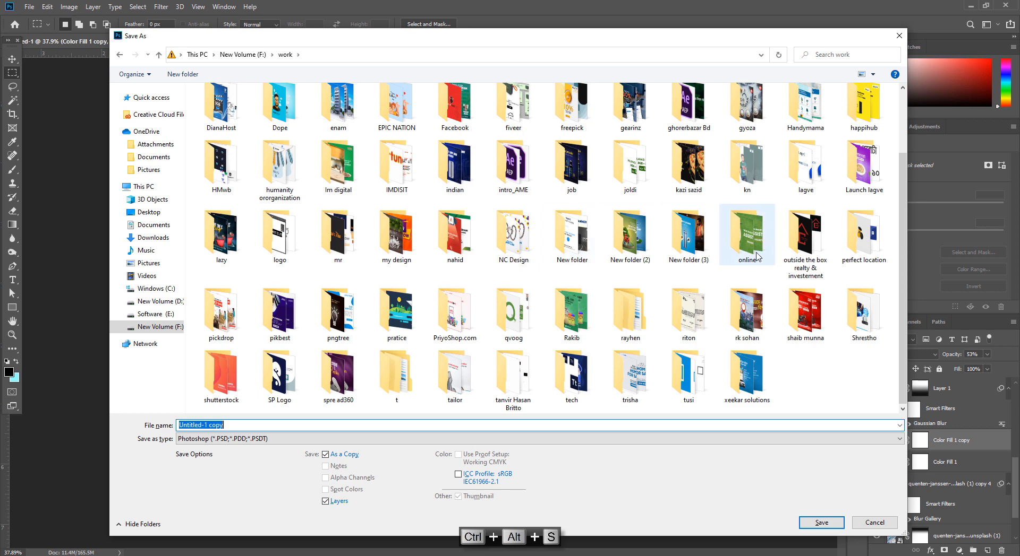
scroll(757, 257, "up", 2)
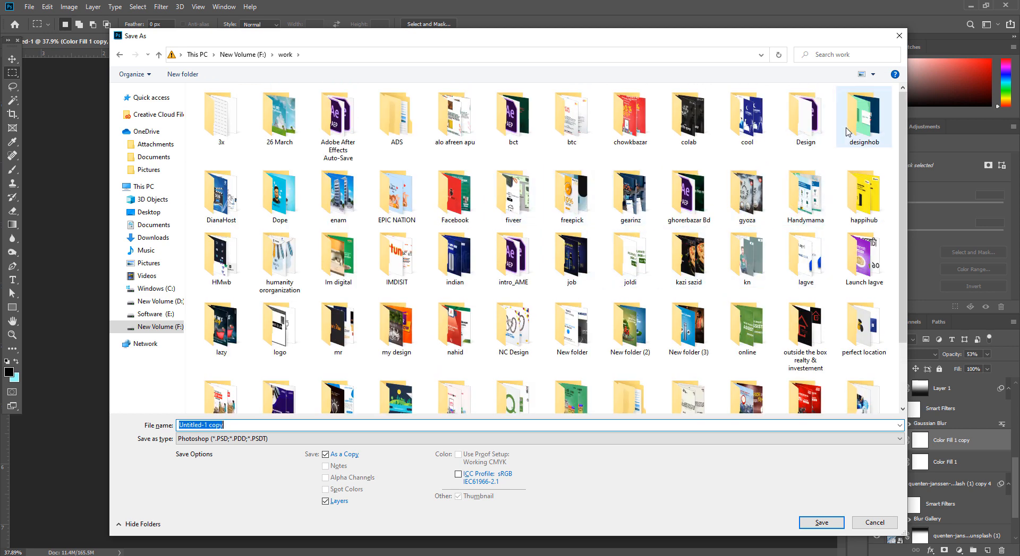
double_click(806, 117)
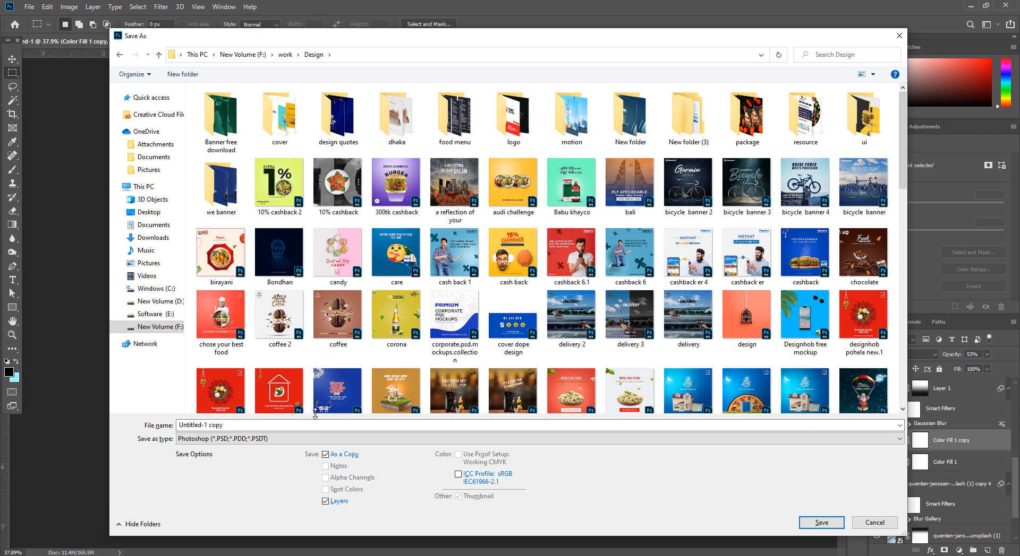
left_click(318, 425)
type("mi tv")
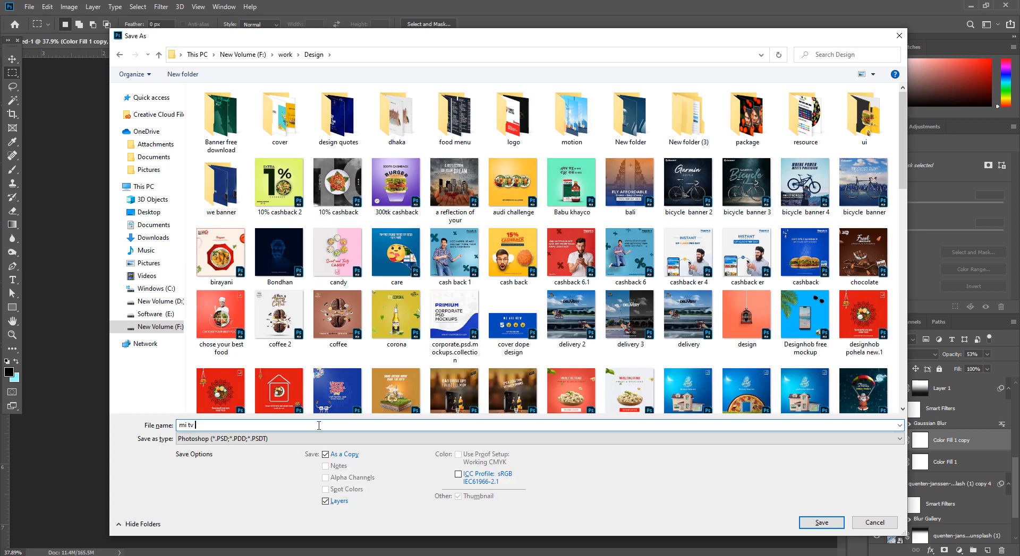
key("Return")
key("Return")
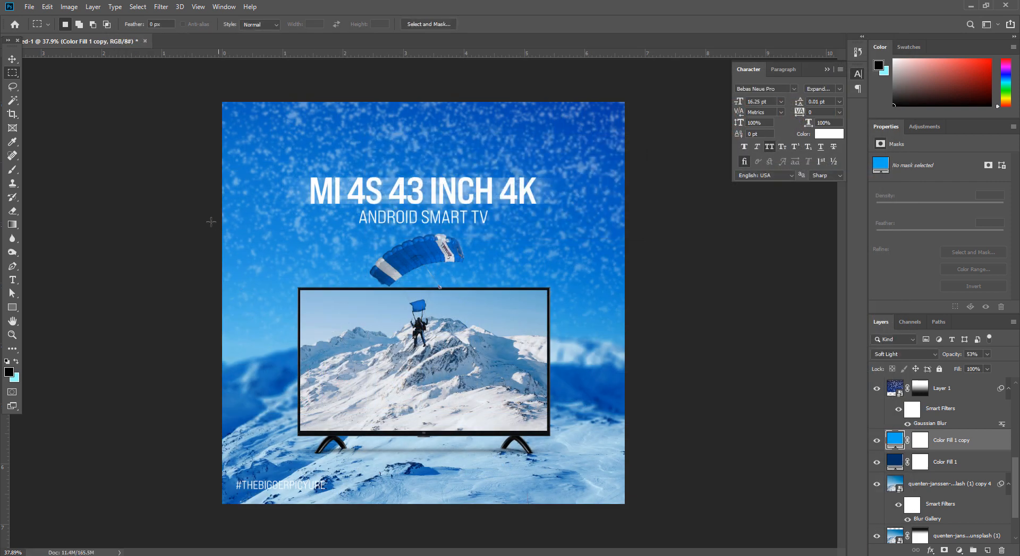
Quick-export the composite as a PNG named "mi tv" into the work > Design folder
left_click(30, 7)
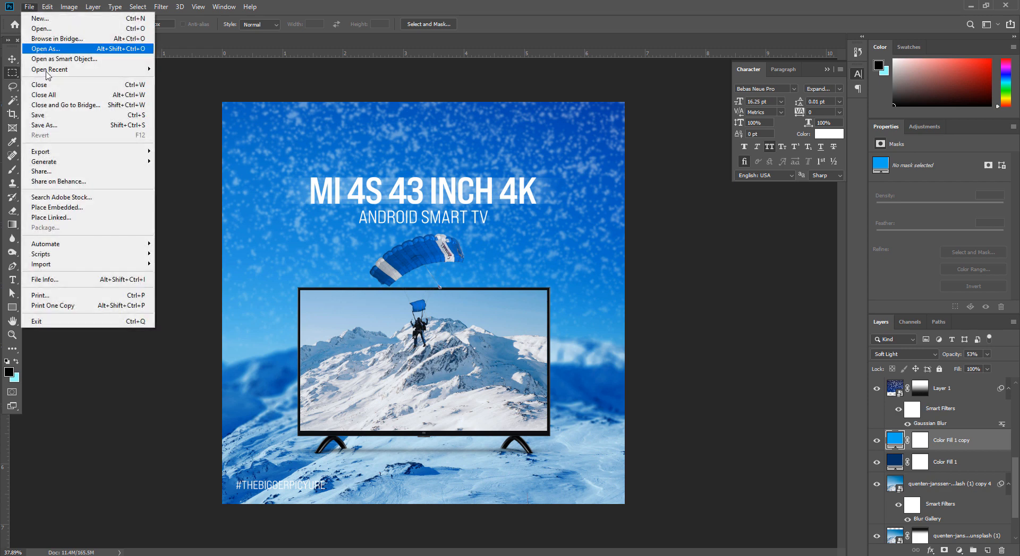
mouse_move(48, 152)
left_click(191, 152)
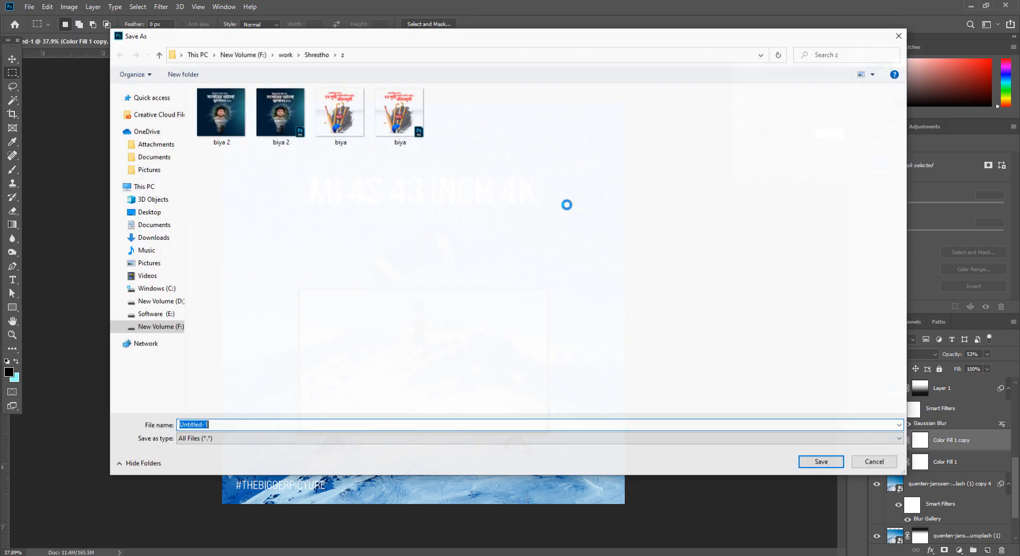
left_click(285, 55)
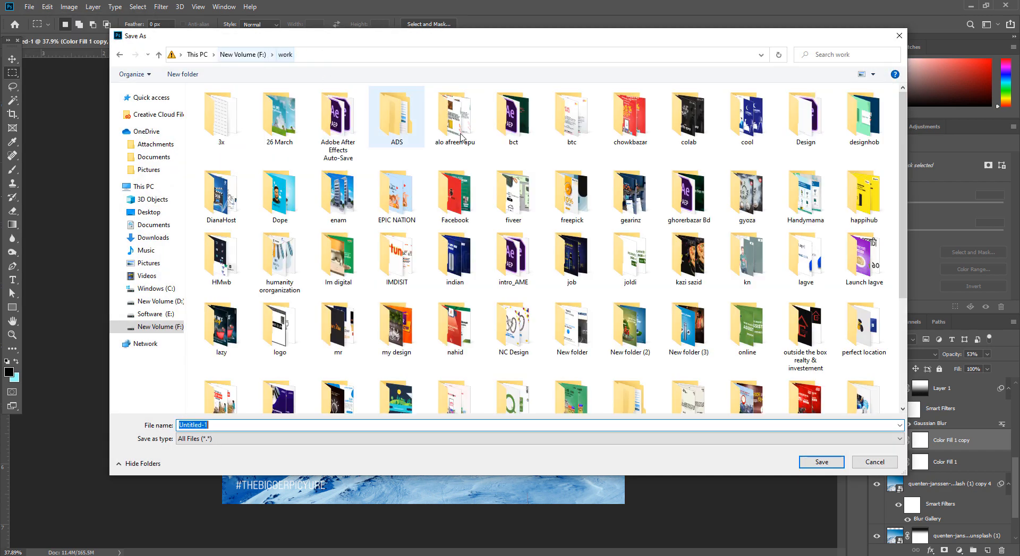
double_click(796, 138)
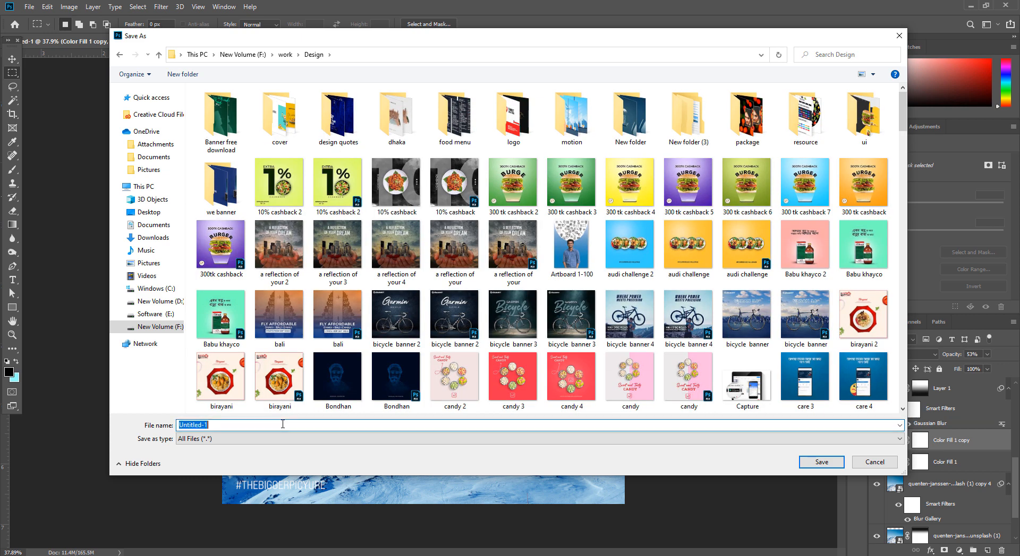
type("mi tv")
key("Return")
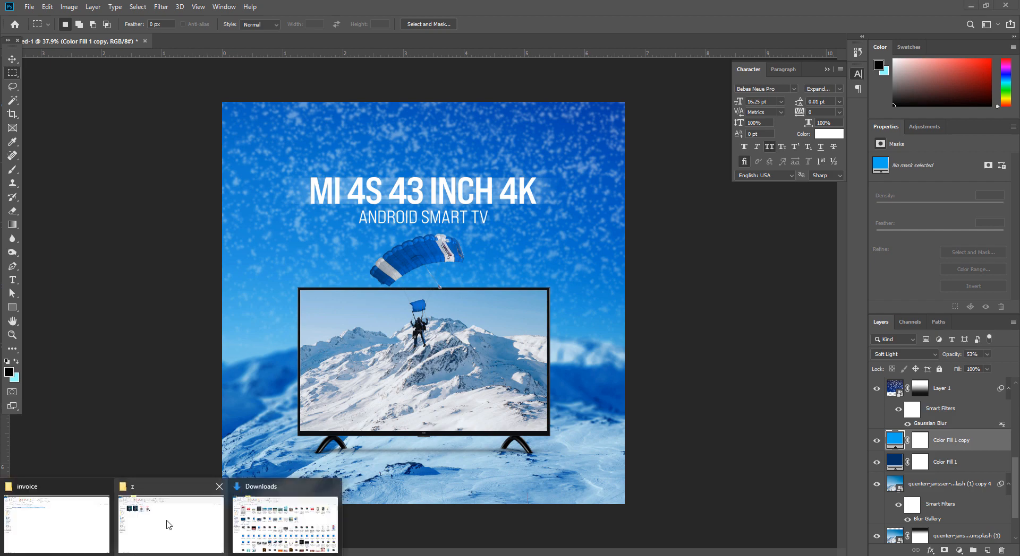
Switch to File Explorer, go to the work > Design folder and locate the mi tv files
left_click(61, 523)
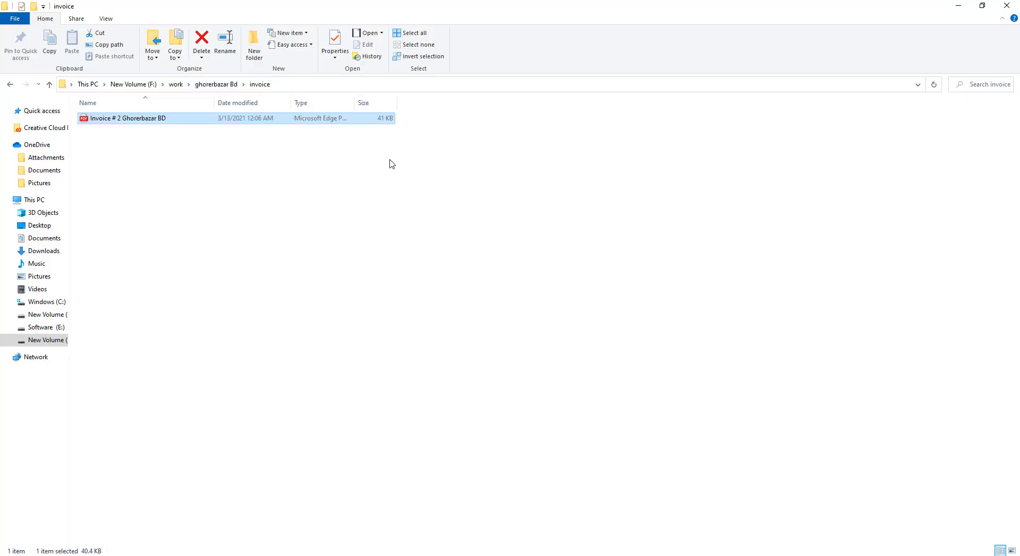
left_click(176, 85)
double_click(689, 132)
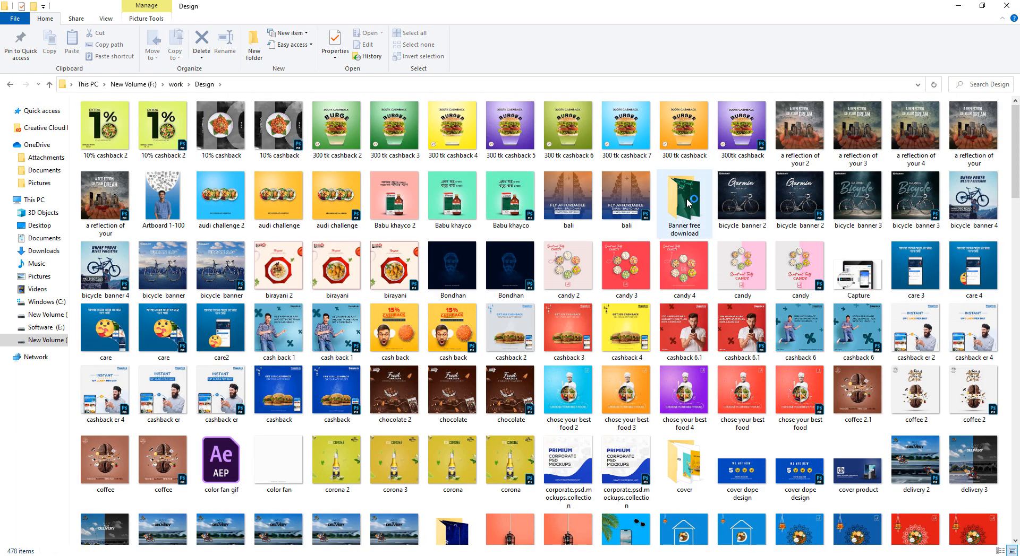
scroll(688, 202, "down", 20)
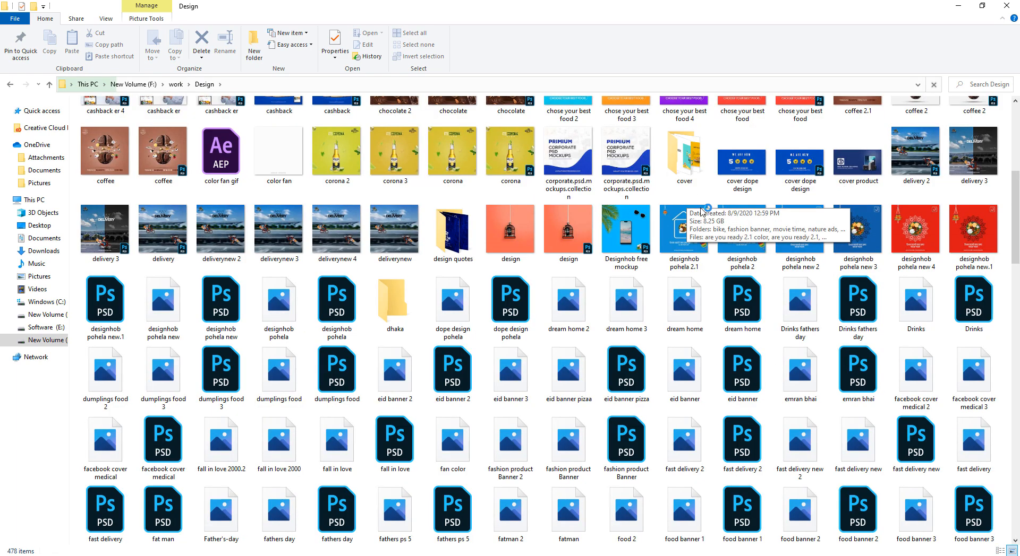
scroll(777, 306, "up", 15)
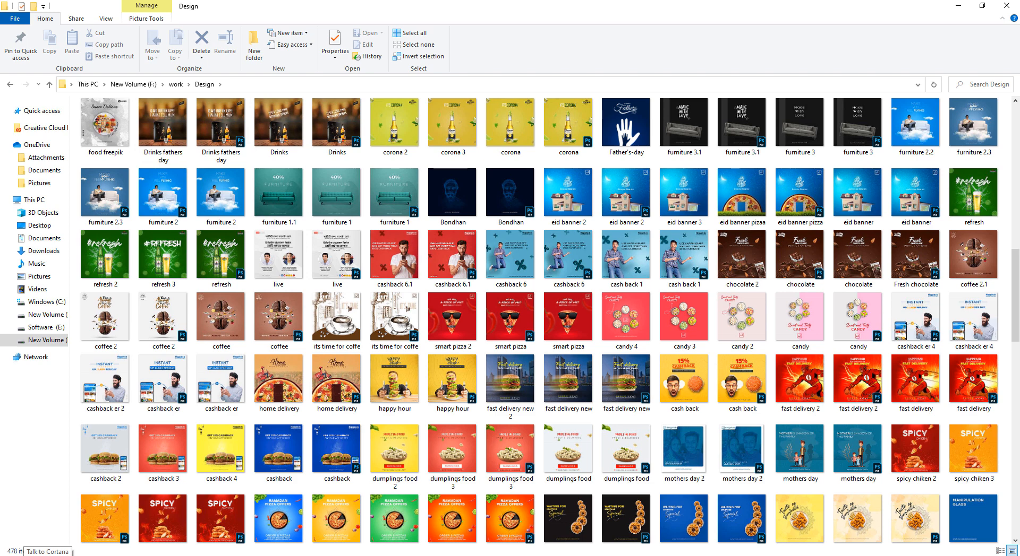
scroll(692, 283, "up", 10)
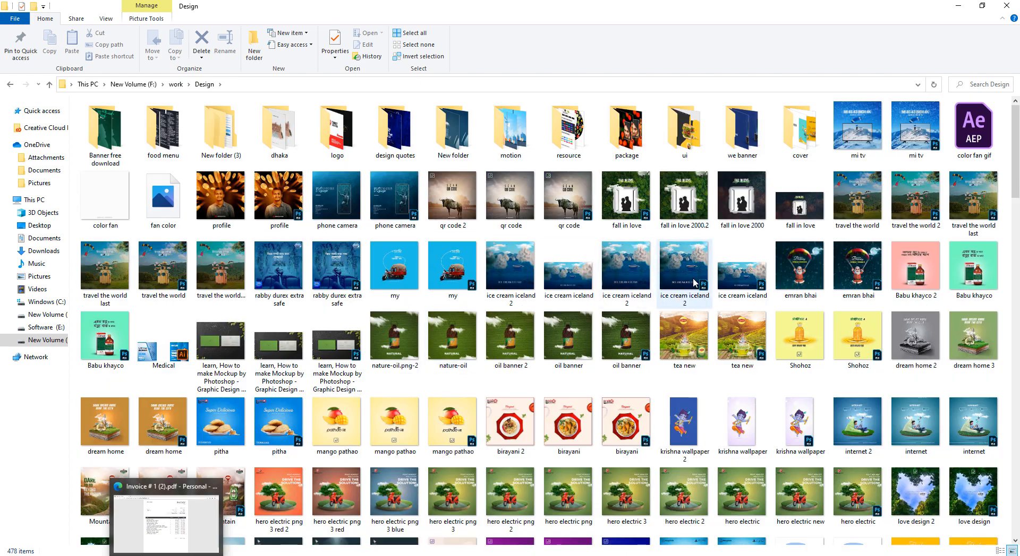
Open the exported mi tv PNG in Photos to review the finished image, and close the viewer
left_click(871, 128)
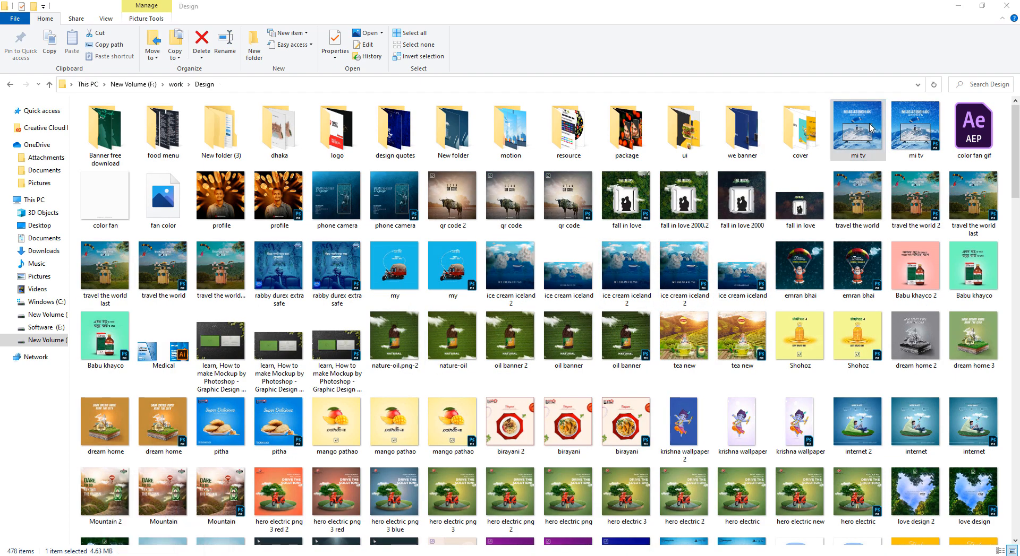
double_click(871, 127)
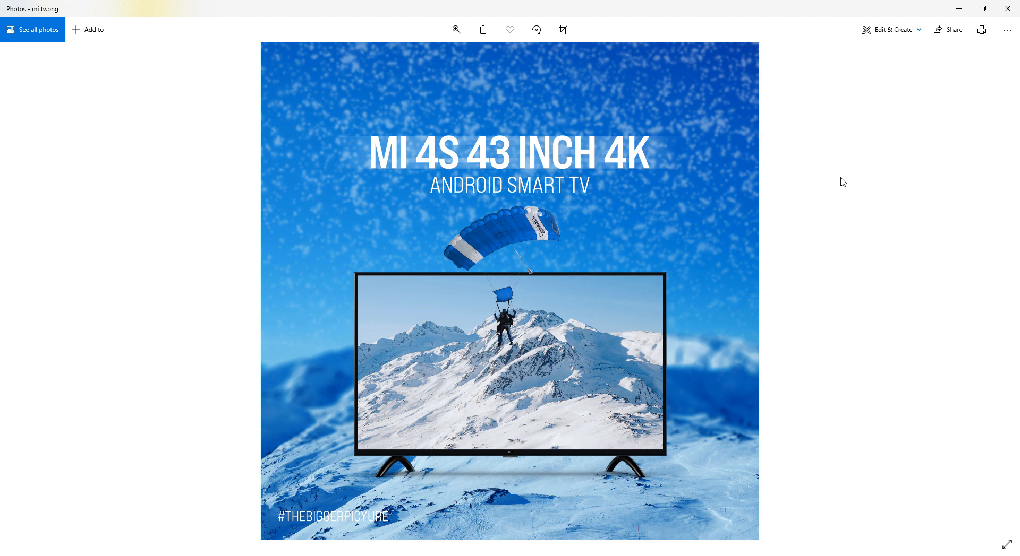
left_click(1010, 6)
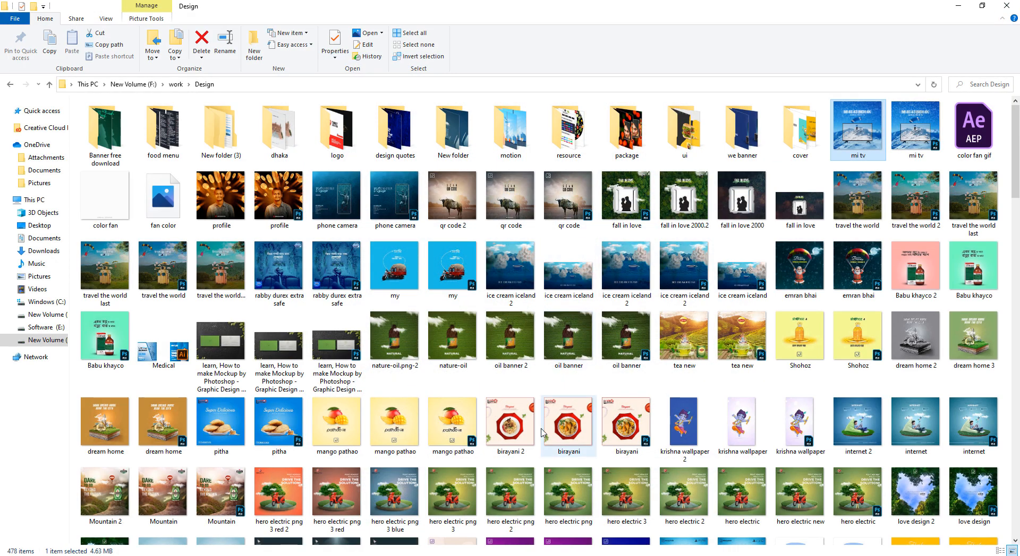